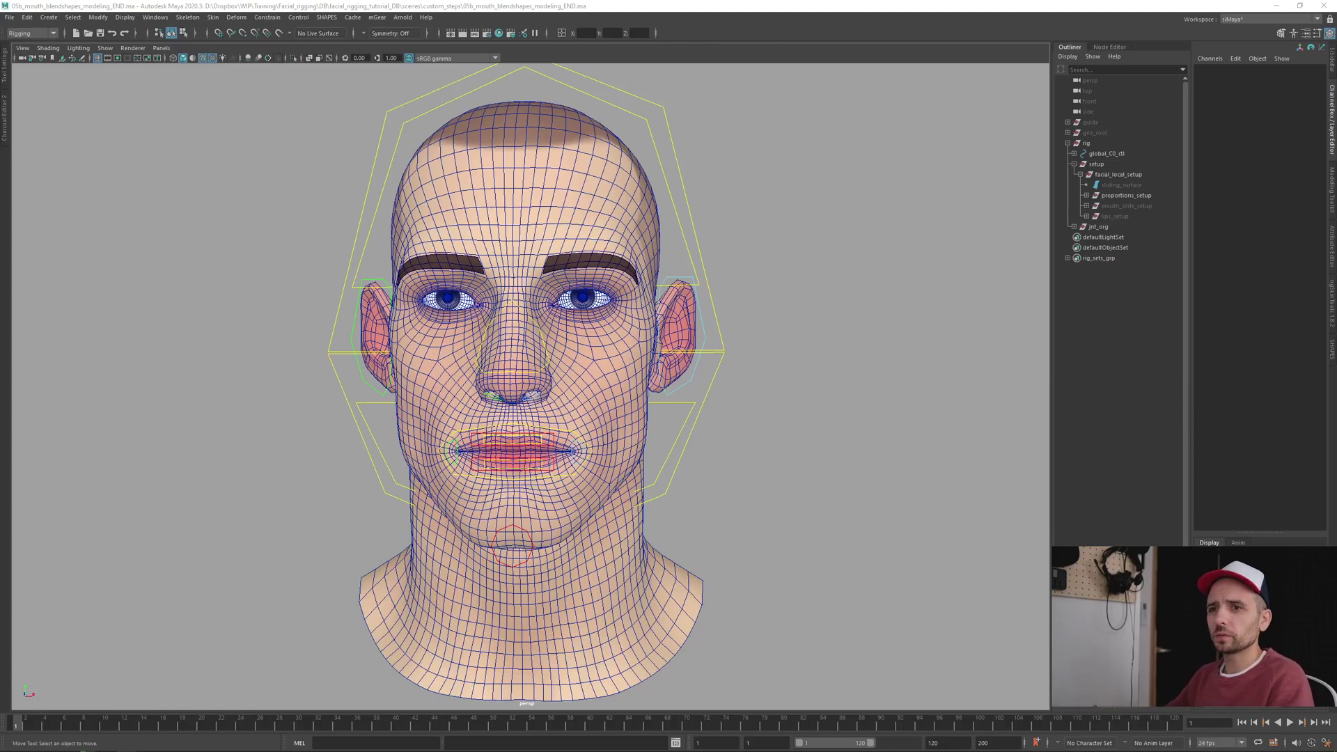
Load the head mesh head_geo_proportions_setup into the SHAPES editor and select its head_geo_mouth_slide_setup target
alt+middle_drag(827, 200, 847, 218)
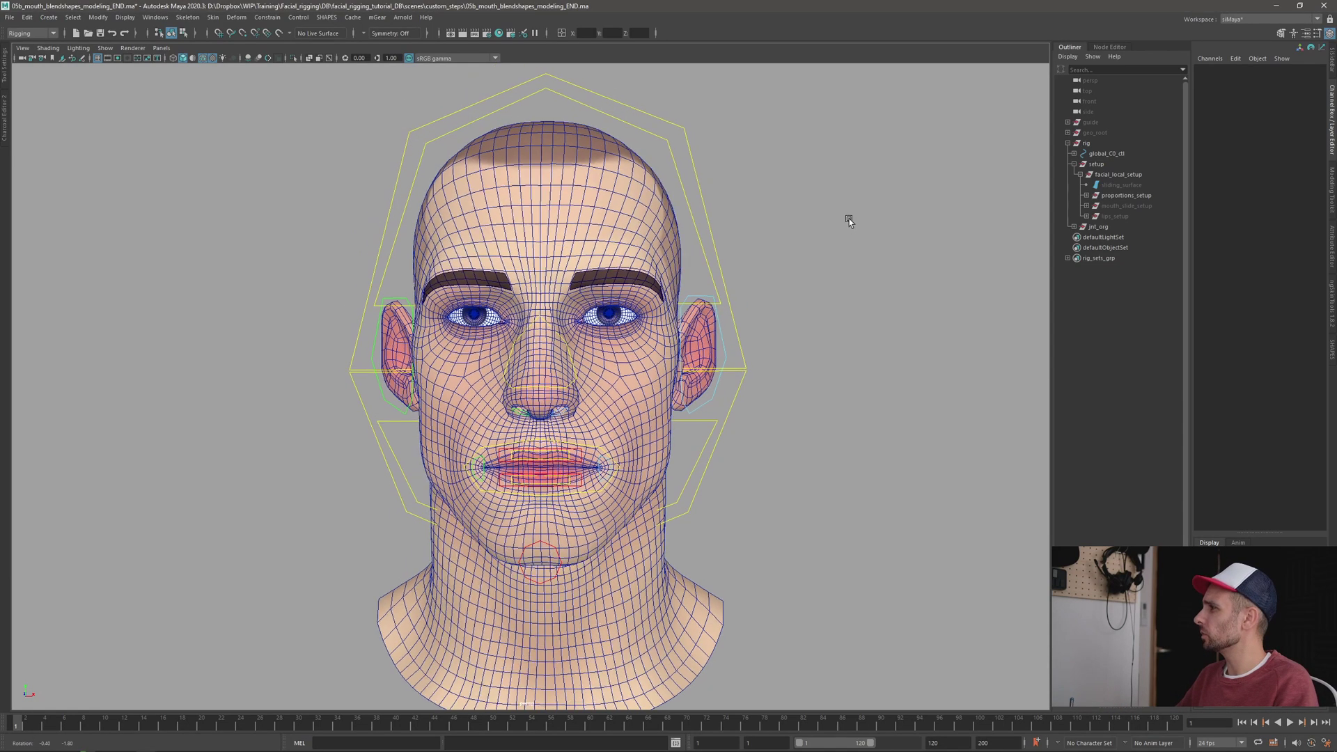
alt+drag(847, 218, 856, 212)
click(1332, 356)
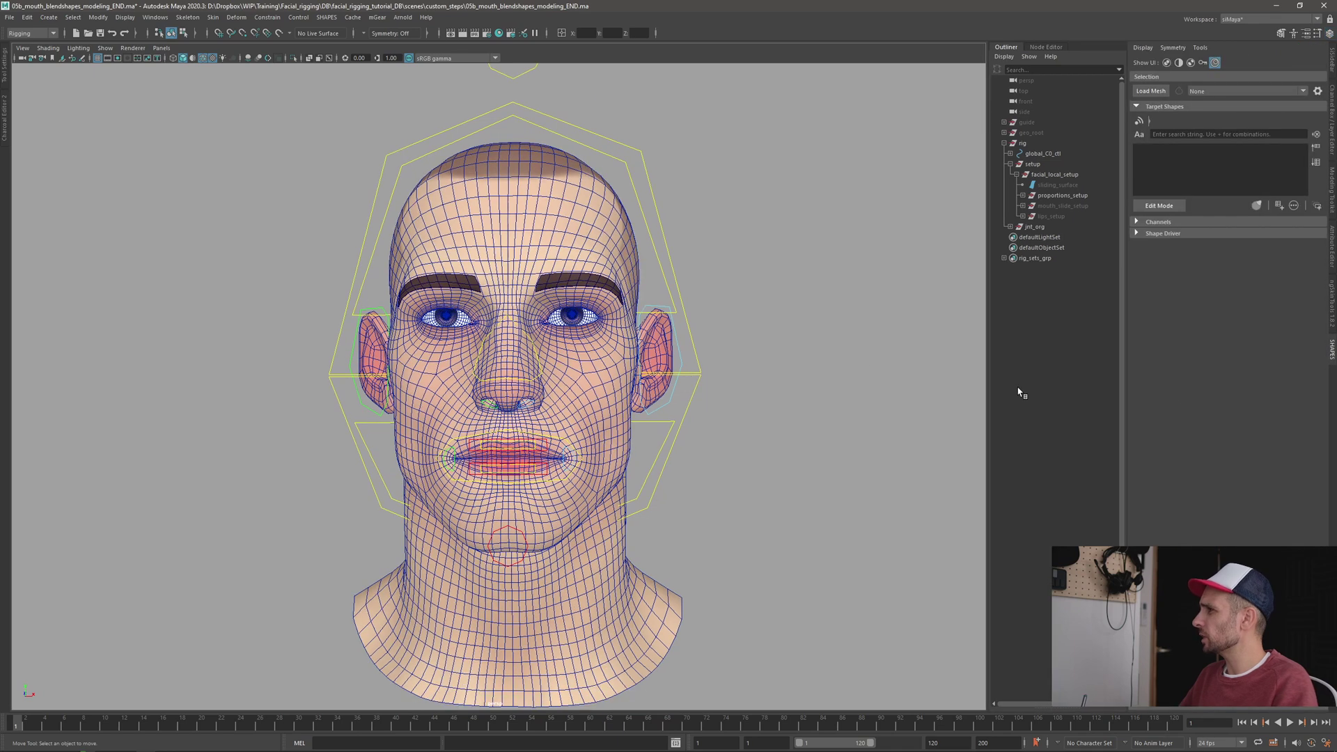
scroll(625, 211, up, 2)
click(625, 211)
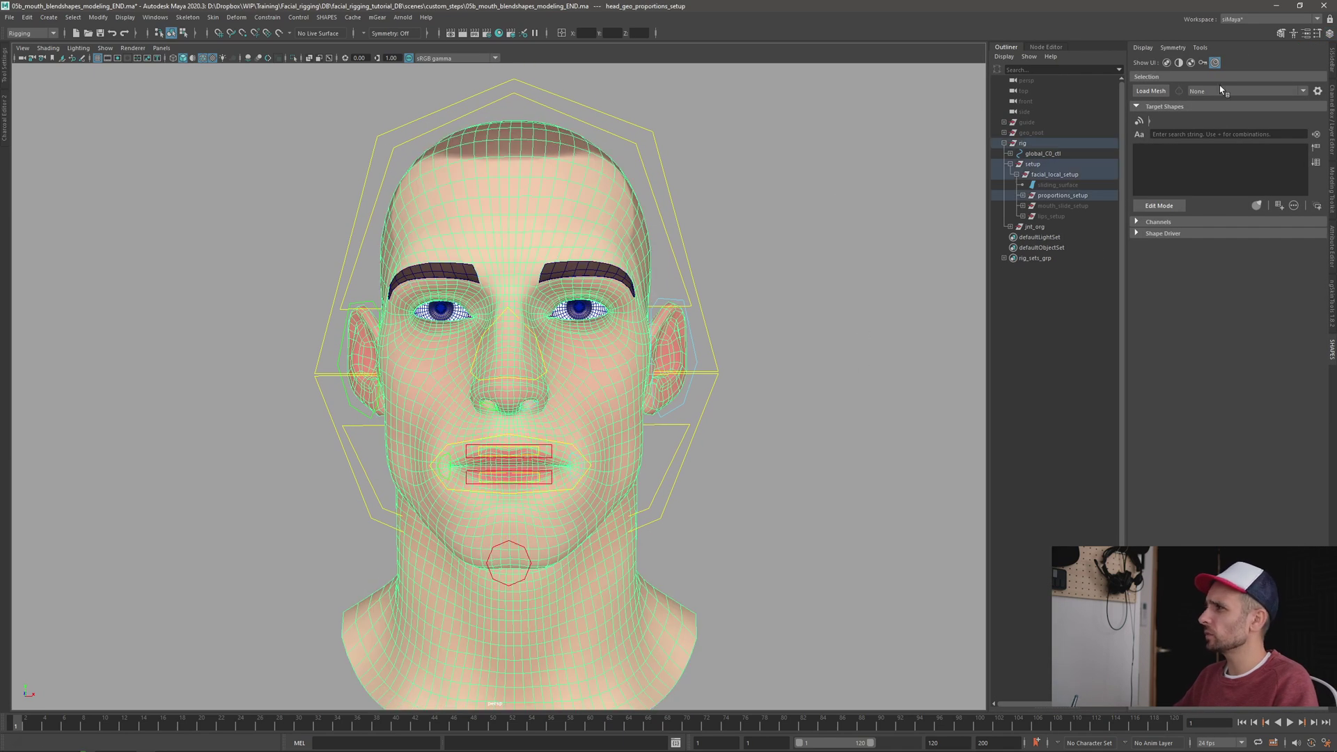
click(1149, 90)
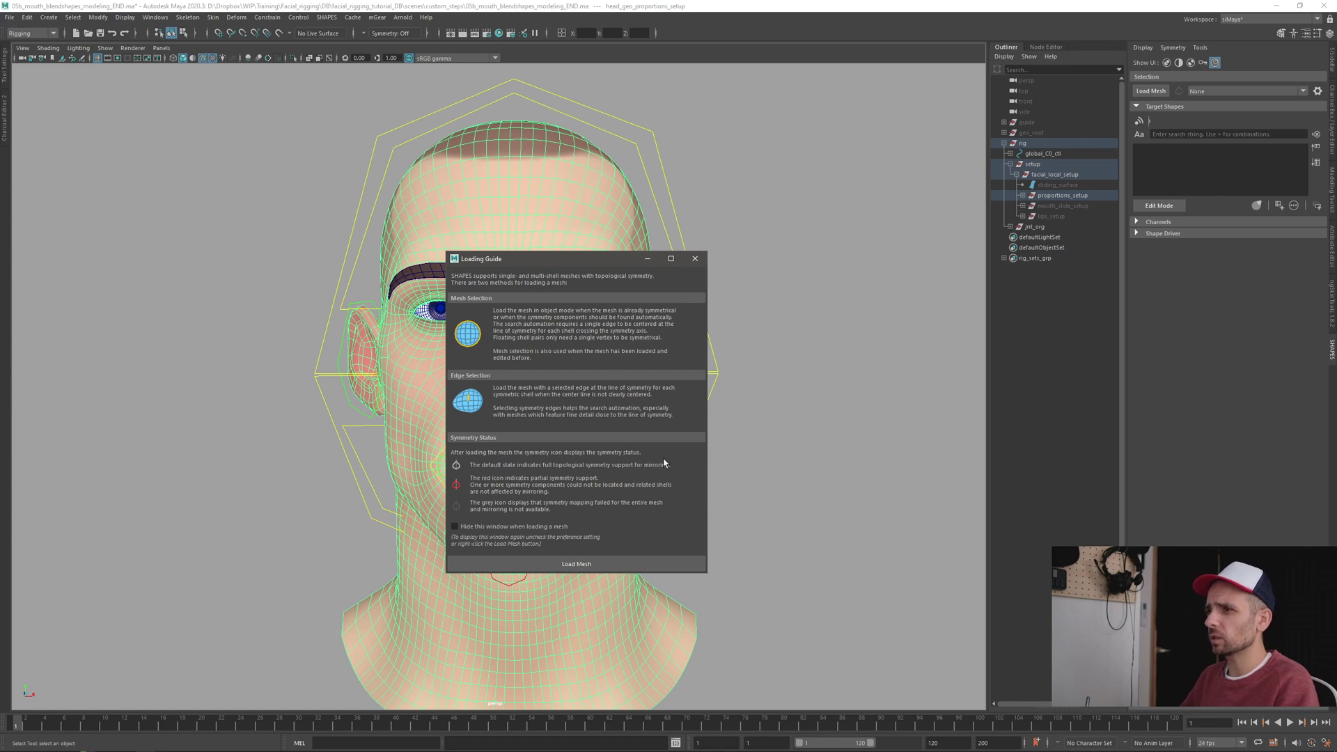
click(554, 564)
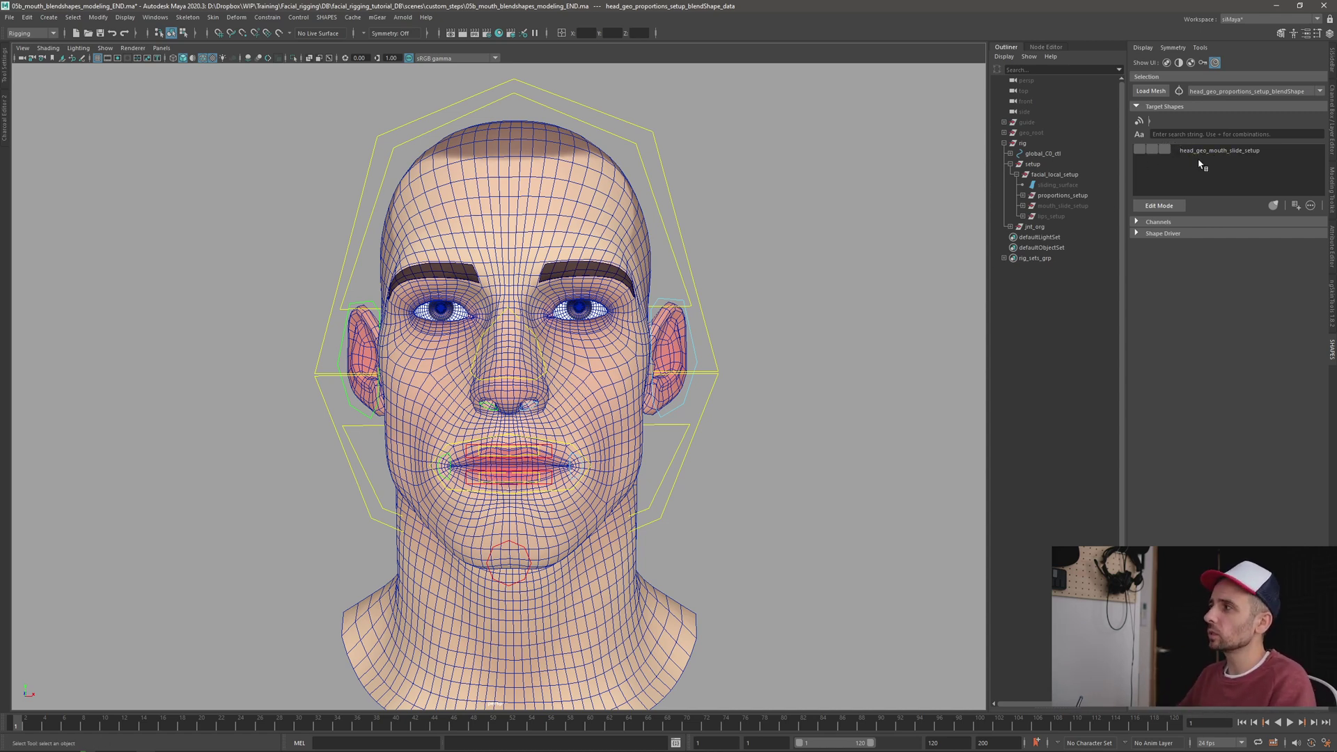
click(1219, 154)
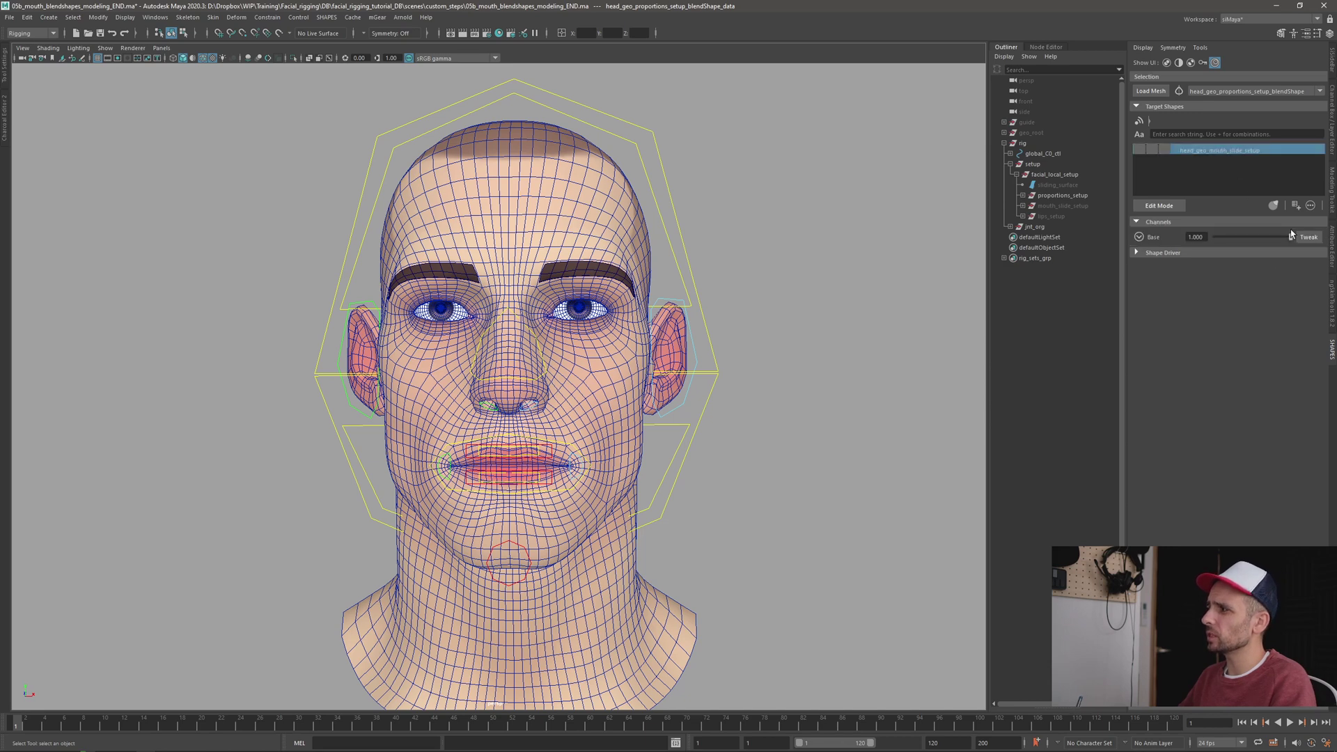
Examine the filter options for the target shapes in the SHAPES editor
click(1140, 123)
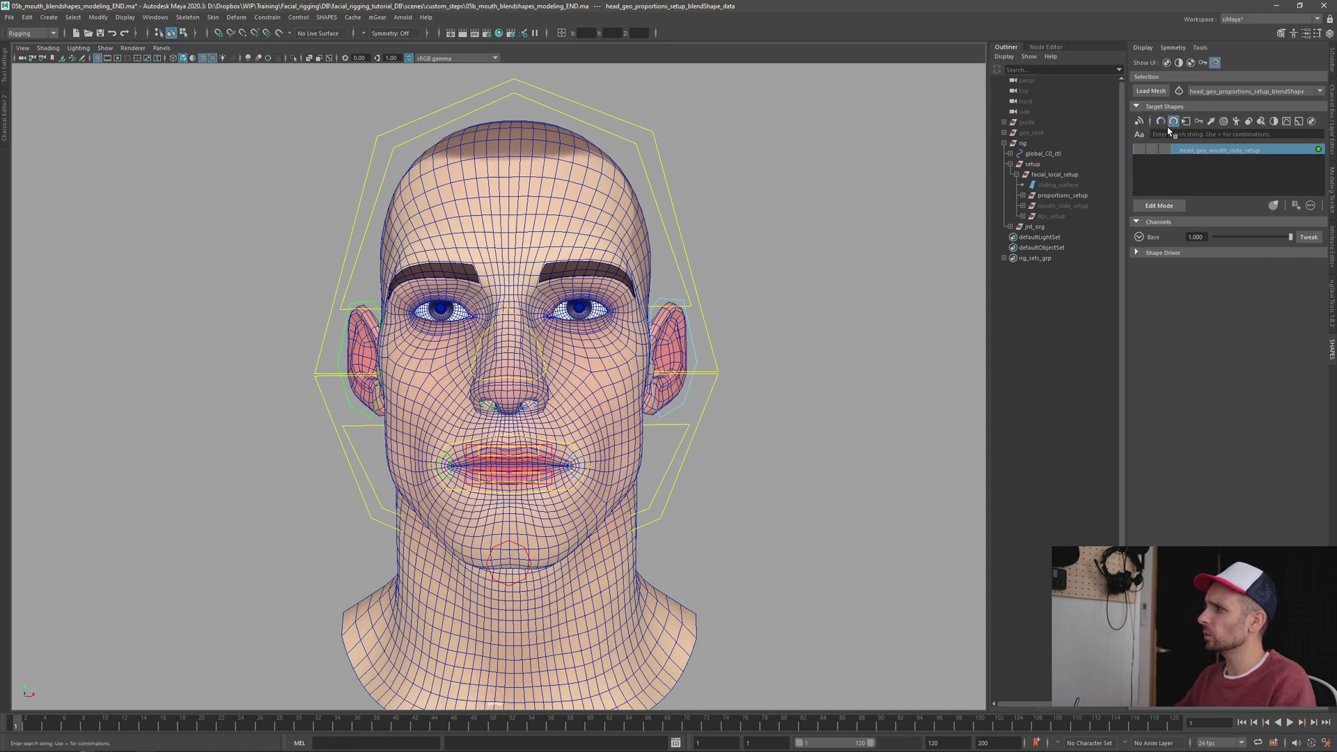
click(1173, 122)
click(1161, 123)
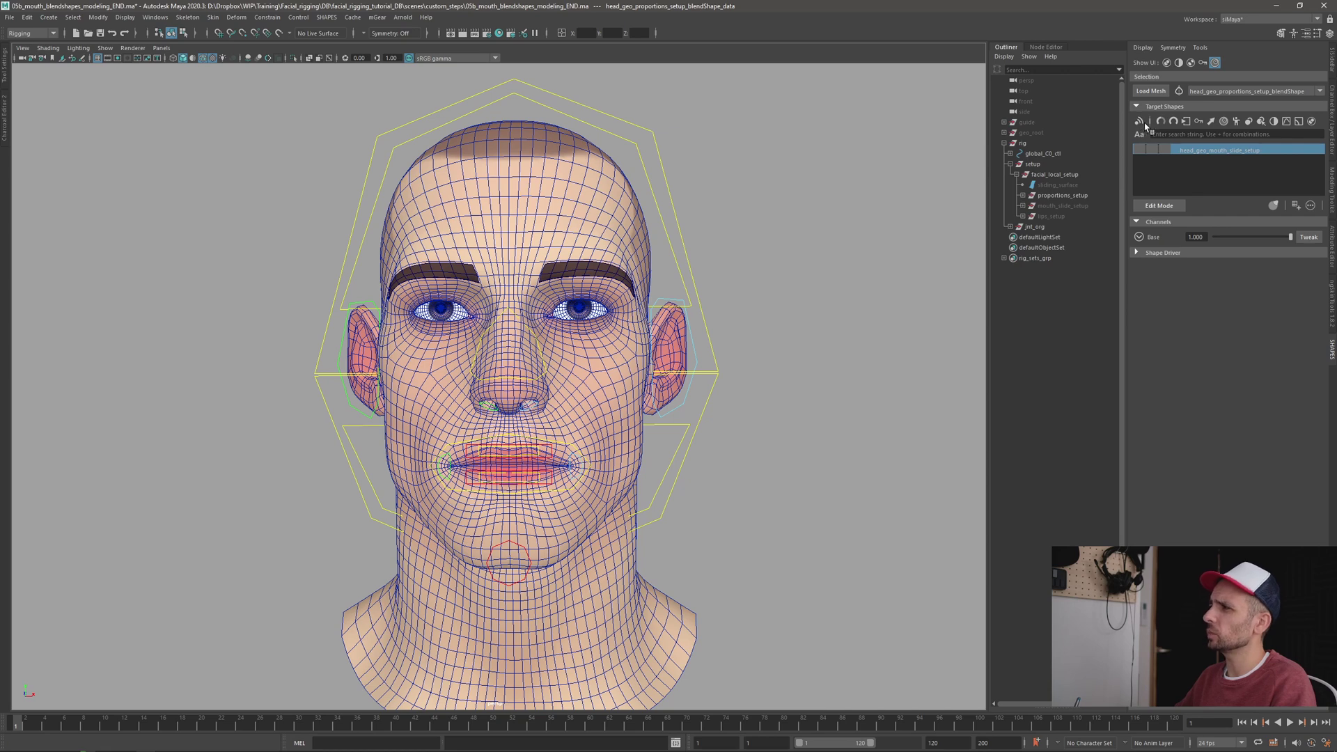
click(1150, 126)
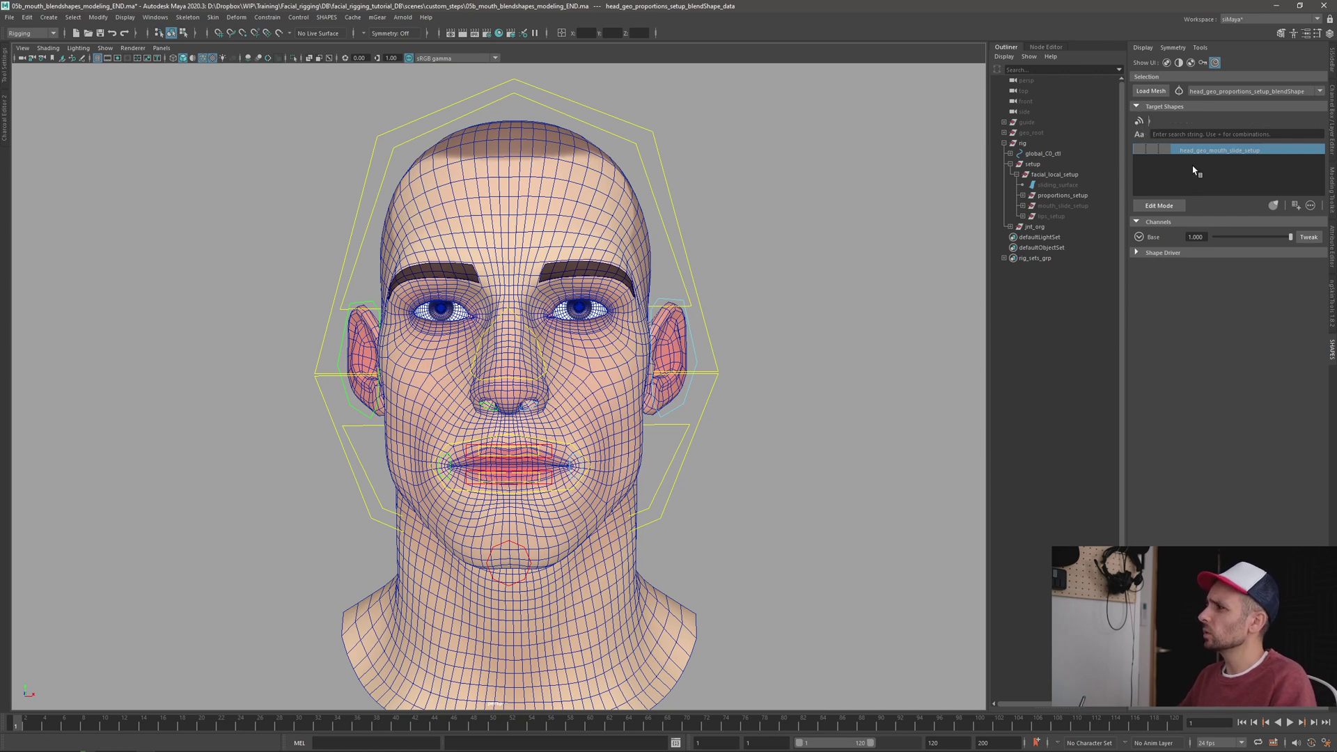
scroll(657, 402, up, 1)
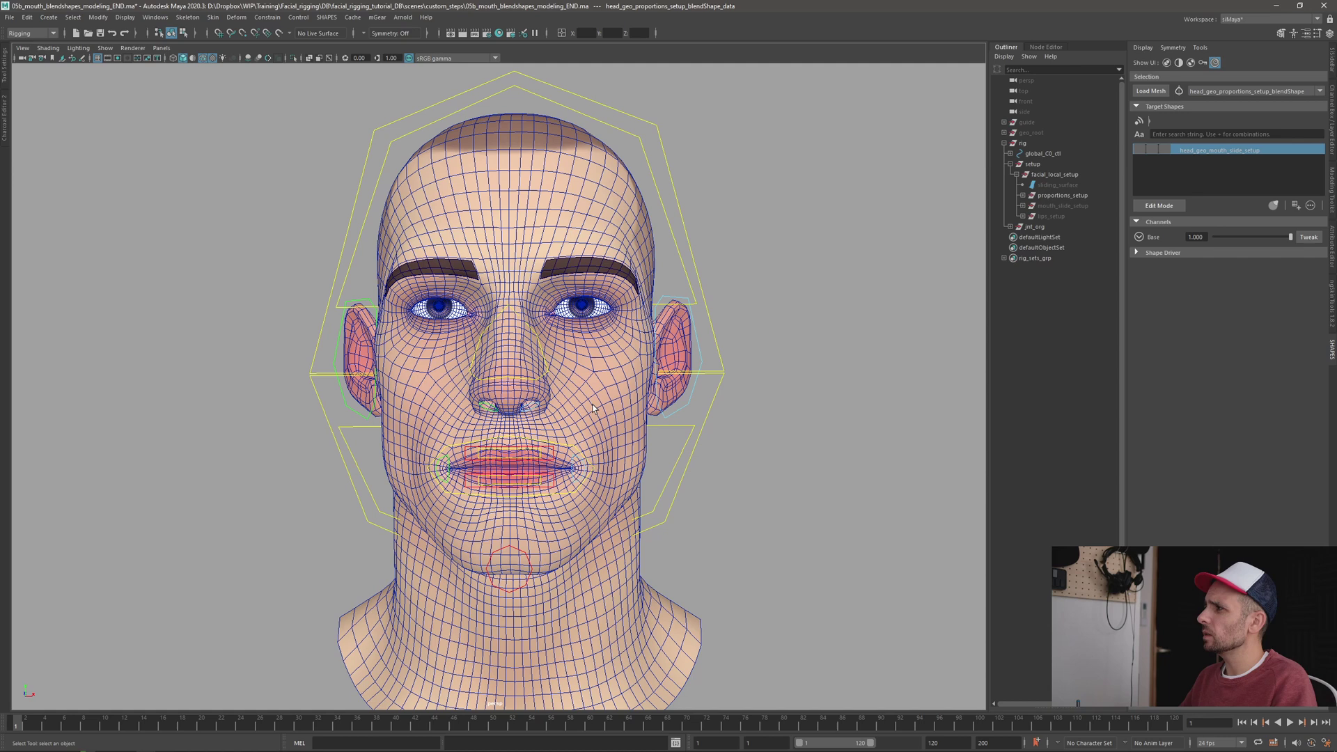
click(1149, 122)
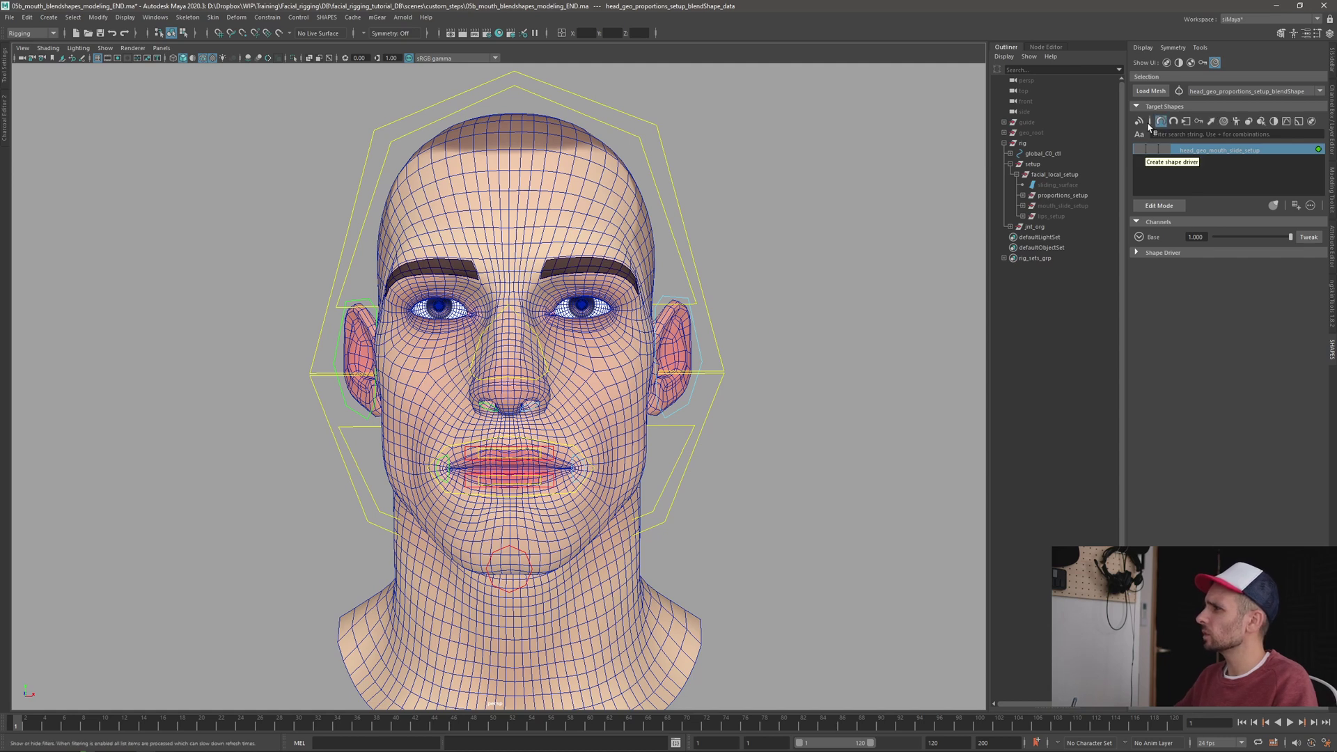
click(1150, 124)
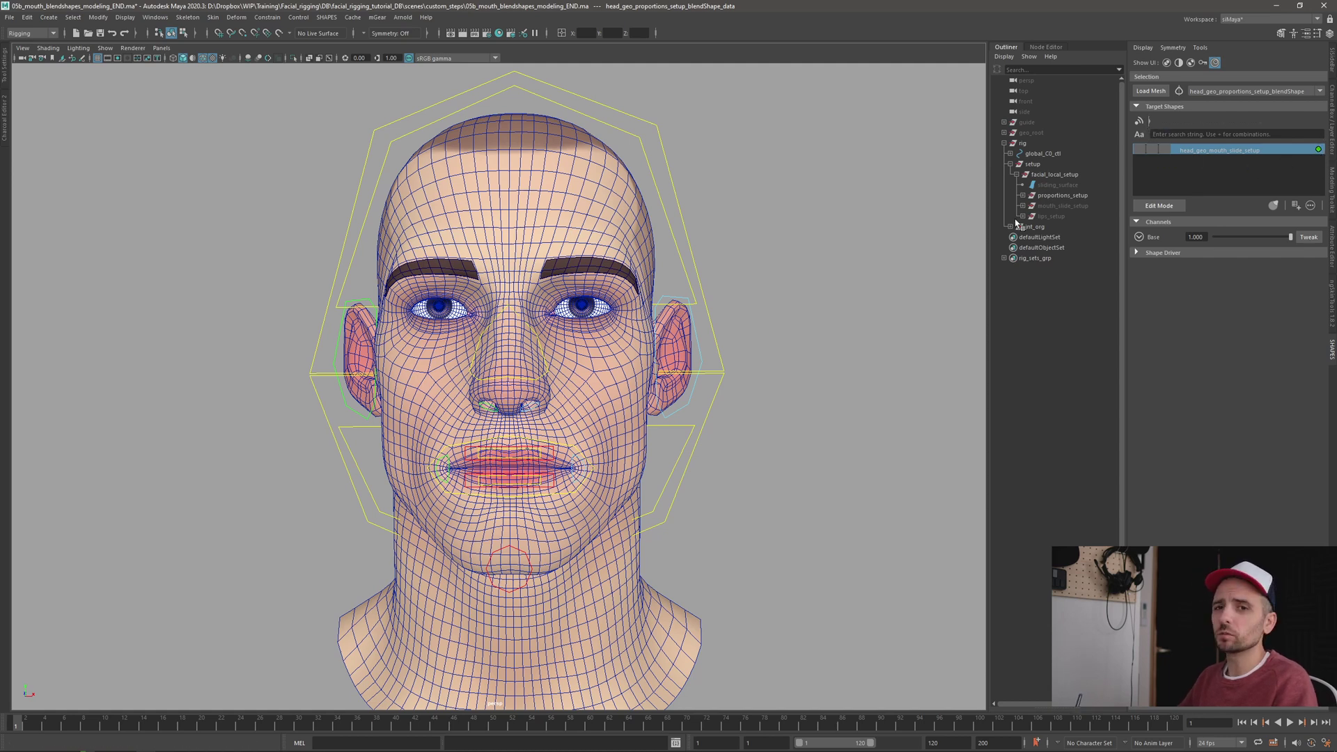
Disable GPU Override in the animation preferences and move the preferences window off the face
scroll(698, 429, down, 1)
mouse_move(731, 395)
alt+mouse_down()
mouse_move(755, 373)
mouse_move(737, 394)
alt+mouse_up()
alt+middle_drag(698, 486, 735, 400)
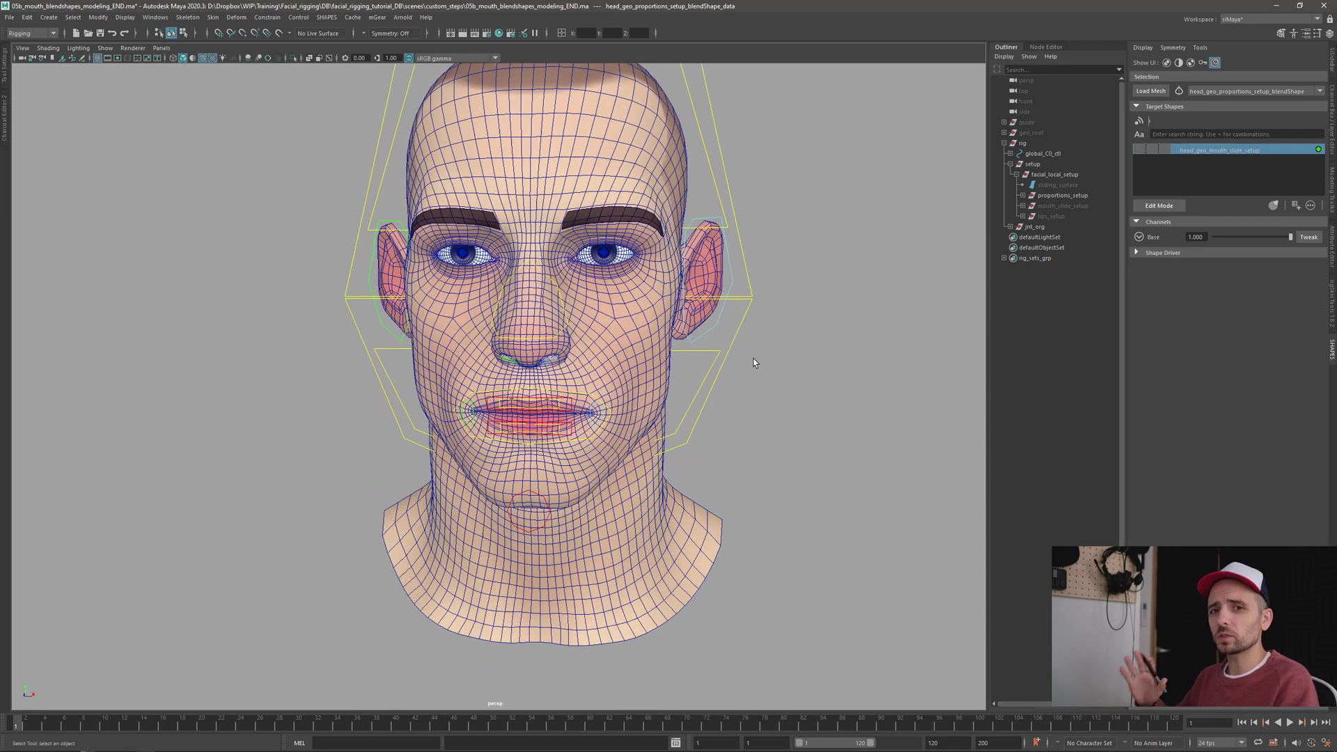
key(ctrl+s)
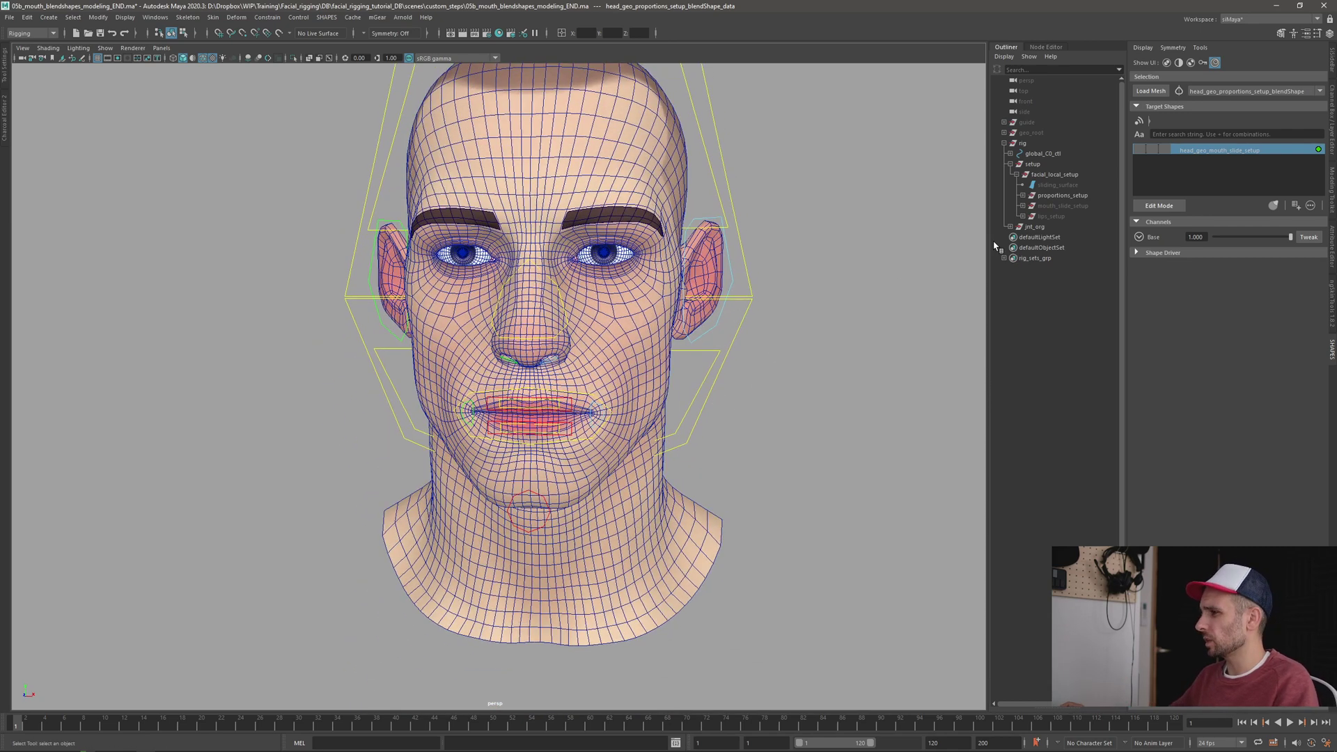
click(1326, 743)
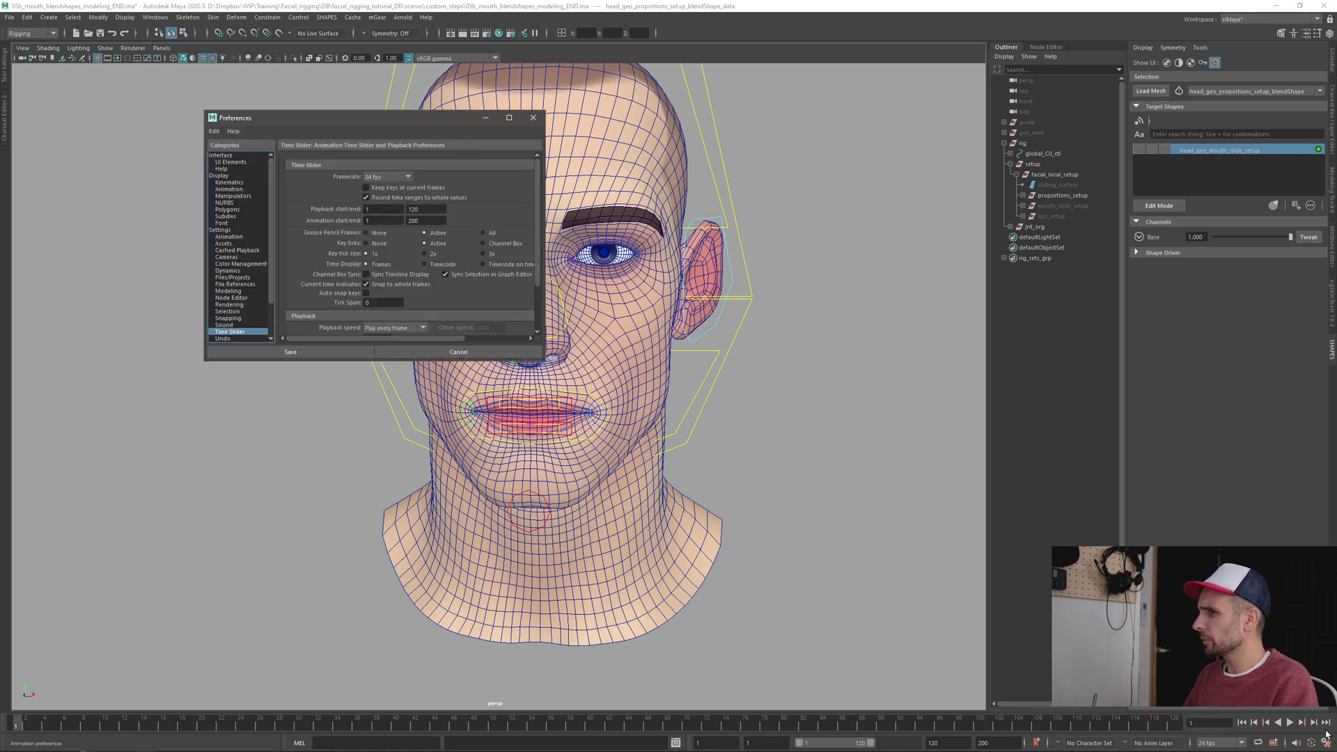
click(230, 236)
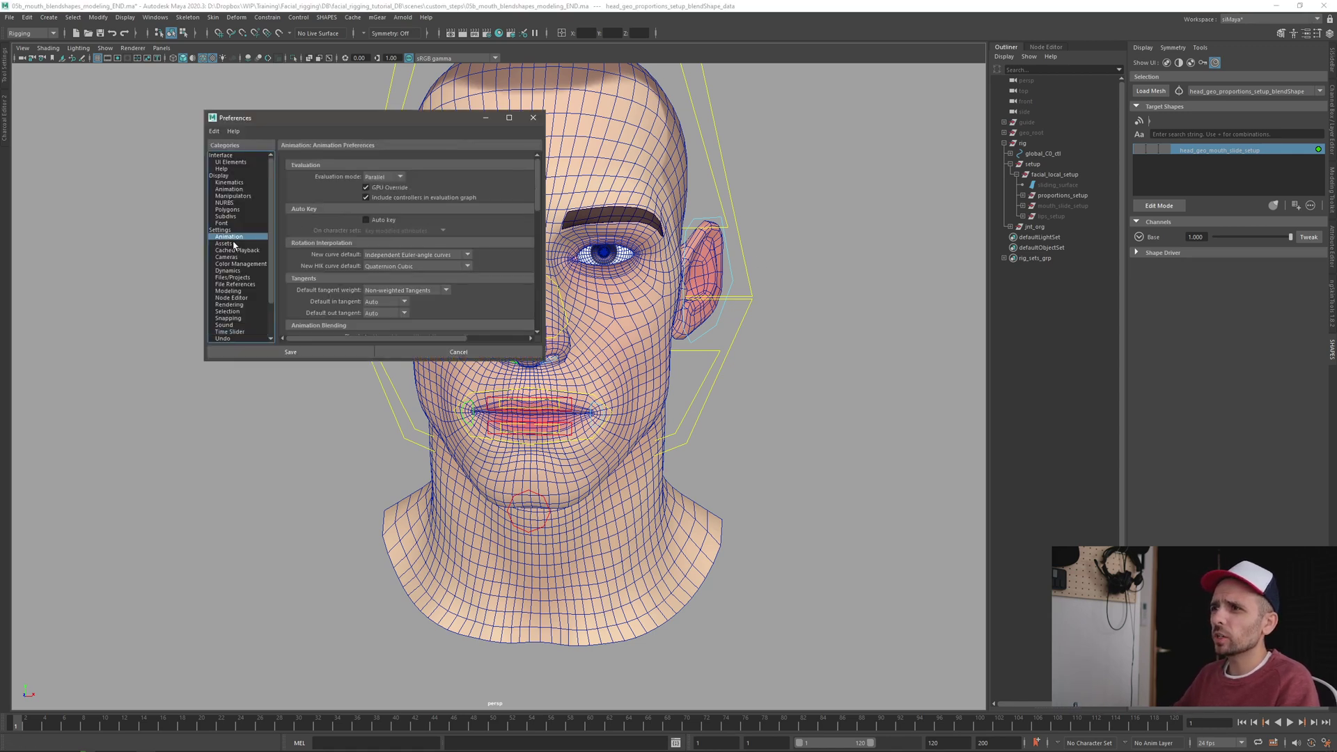
click(367, 197)
click(368, 188)
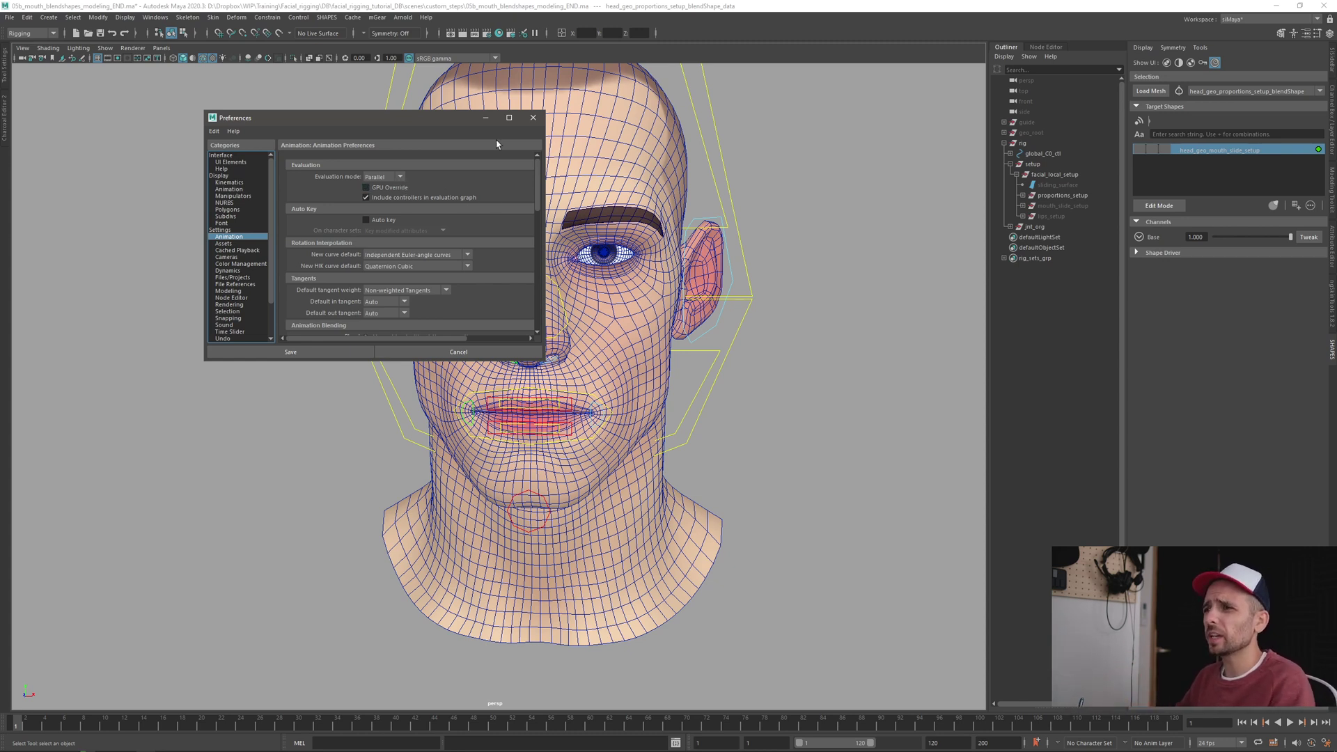
drag(446, 117, 339, 119)
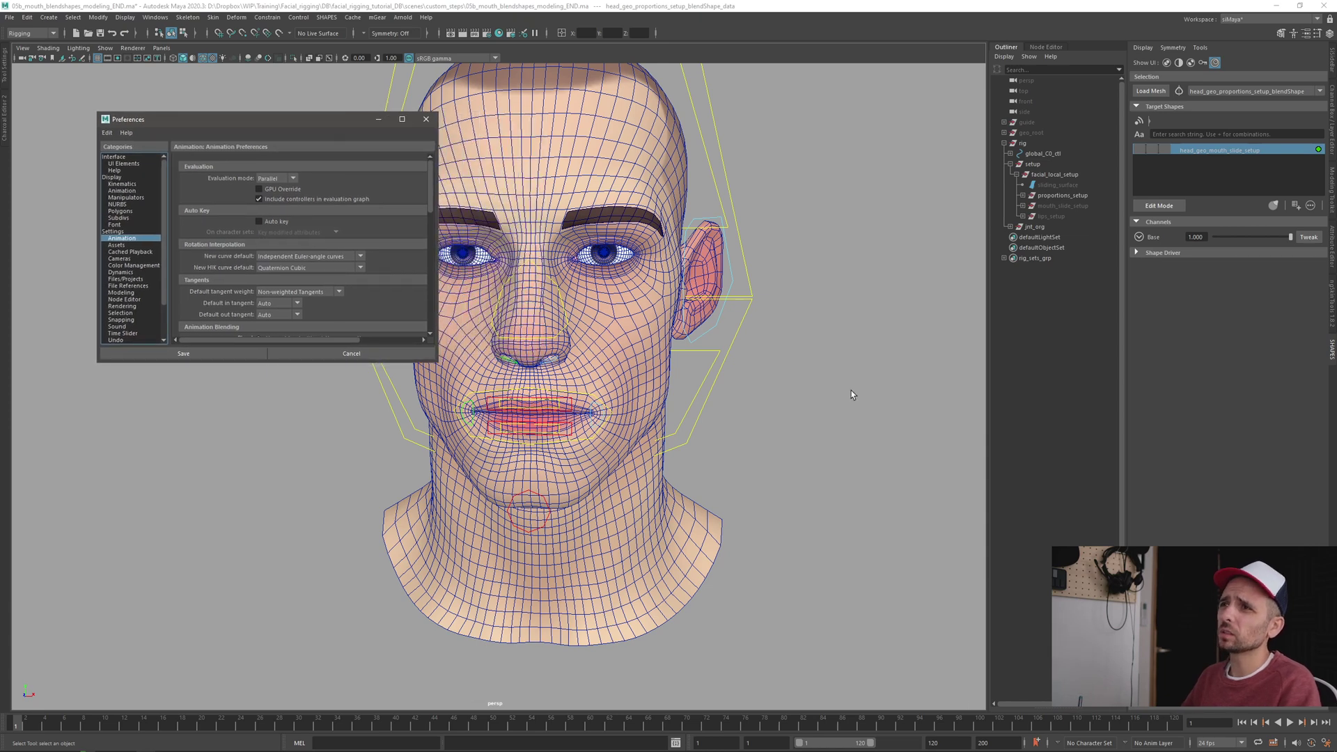
Enable the Evaluation, Frame Rate and Object Details read-outs in the viewport's heads-up display, keeping its option list detached
click(781, 429)
alt+middle_drag(662, 197, 710, 252)
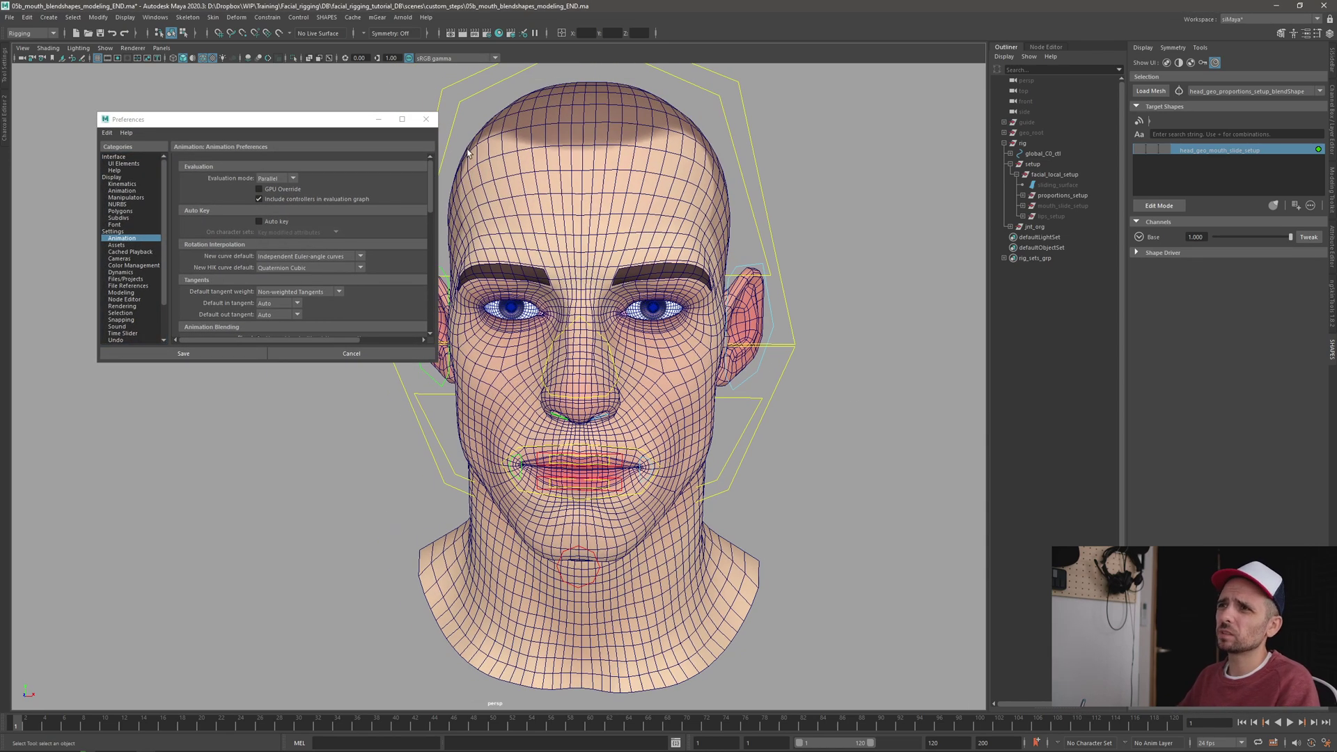
click(125, 17)
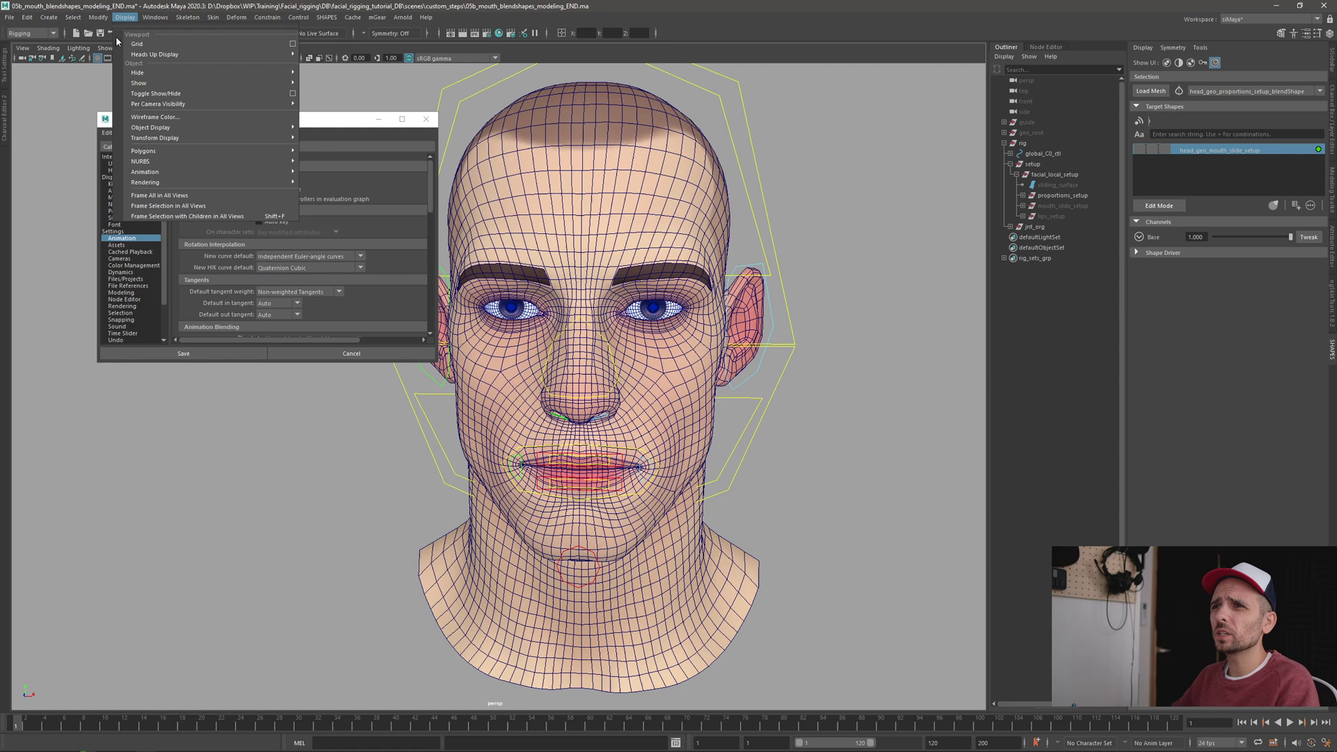
mouse_move(174, 54)
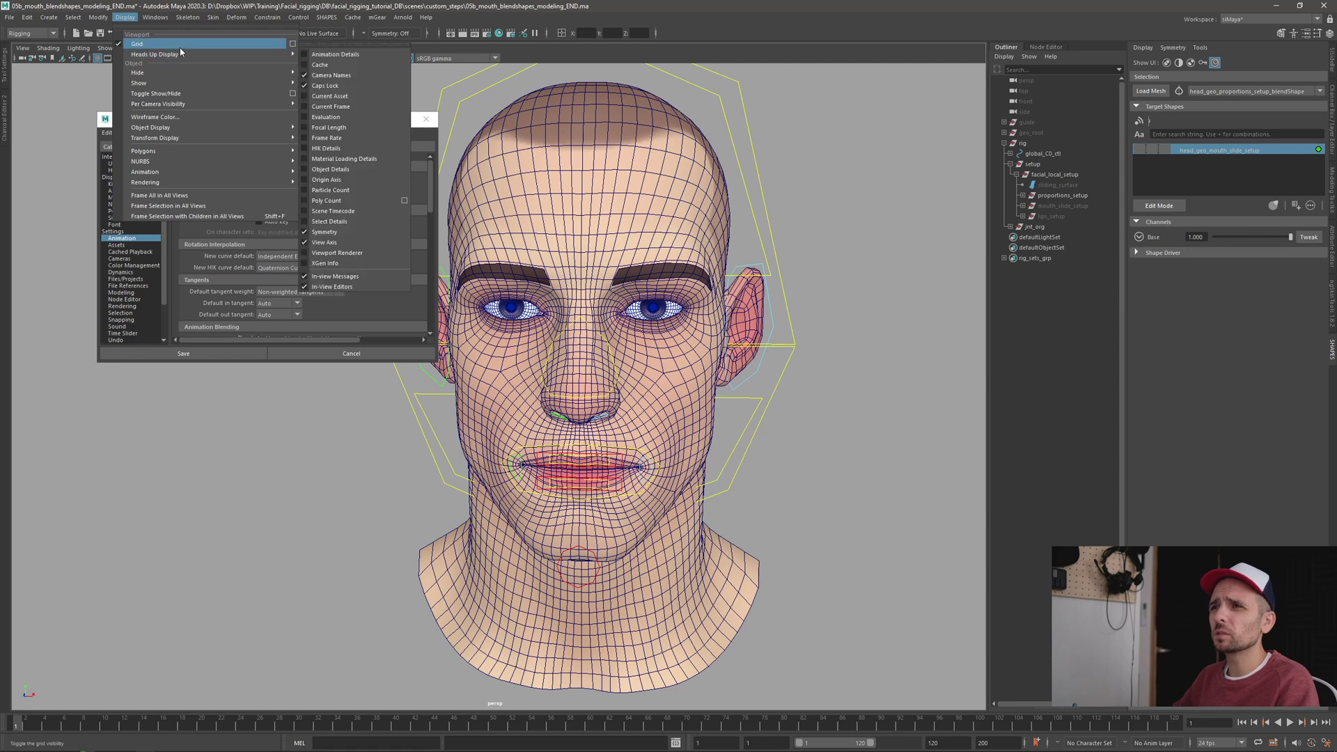
click(339, 44)
drag(339, 45, 791, 99)
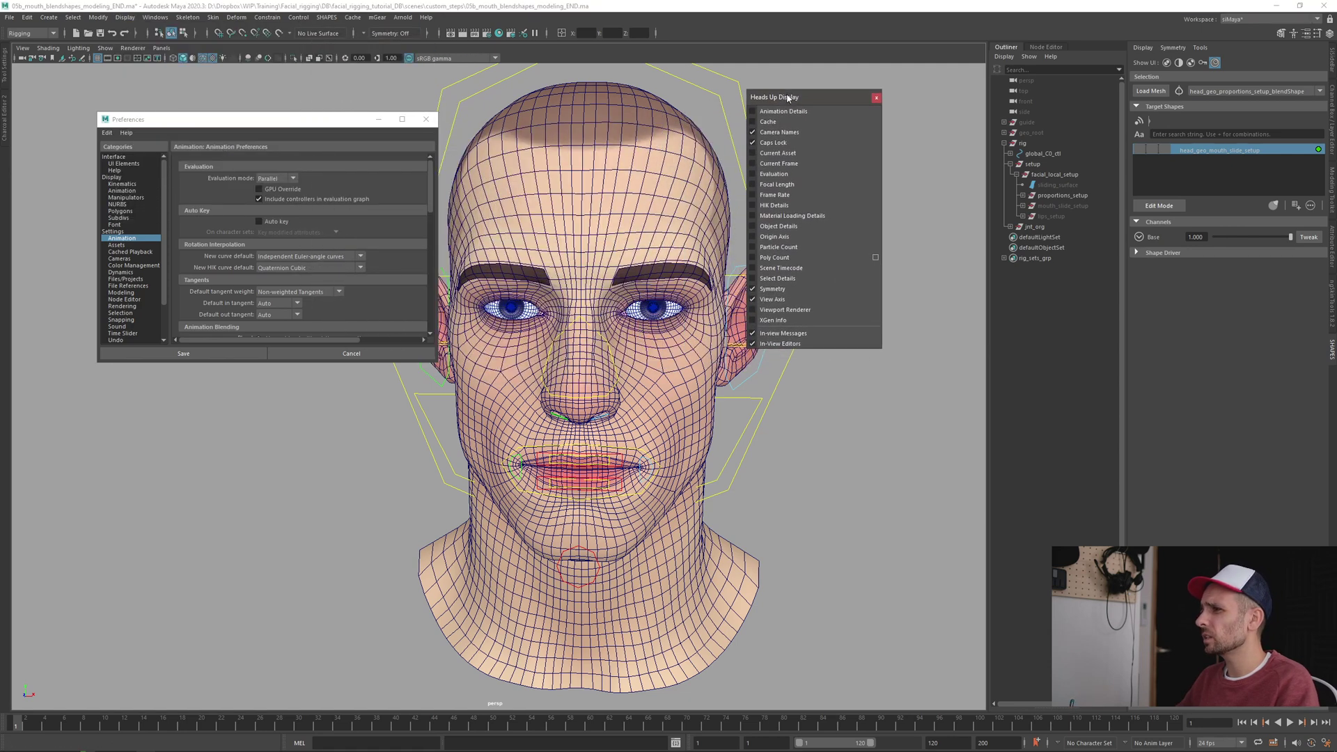
click(776, 174)
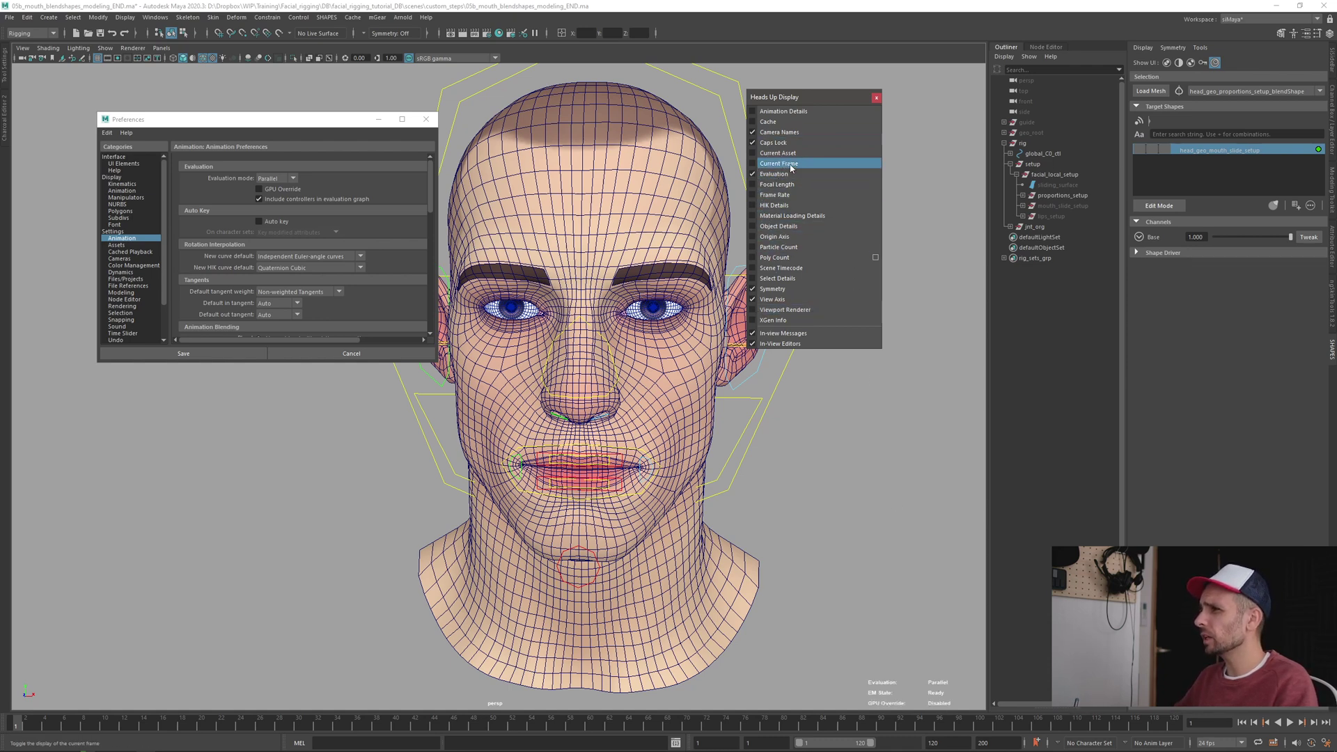
click(752, 193)
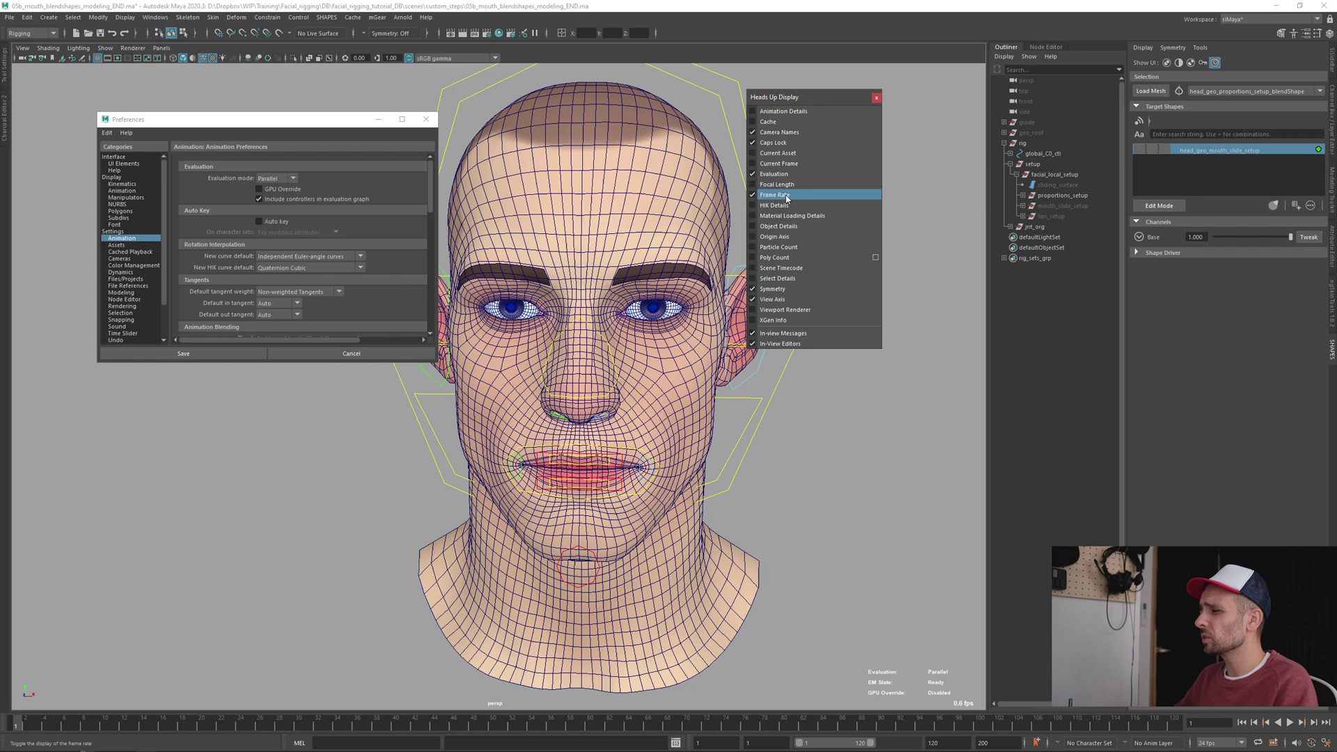
click(781, 226)
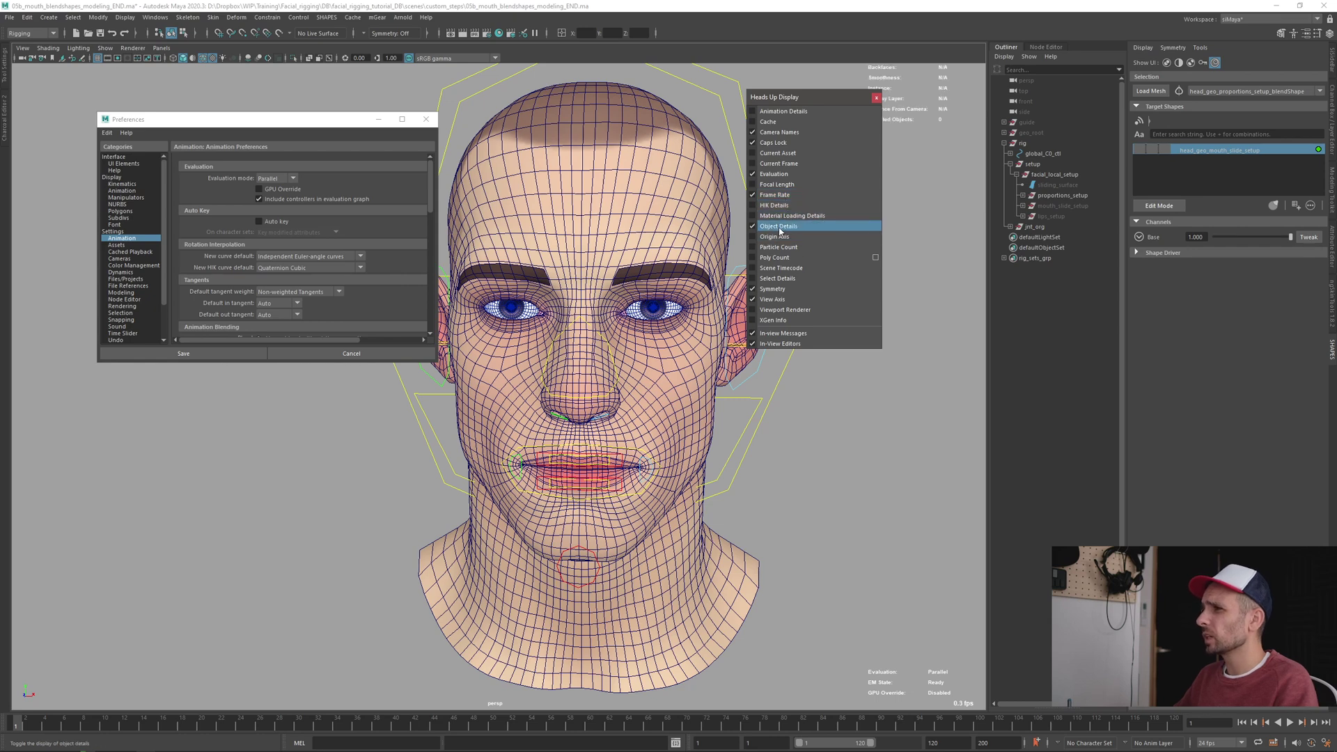
drag(809, 96, 868, 172)
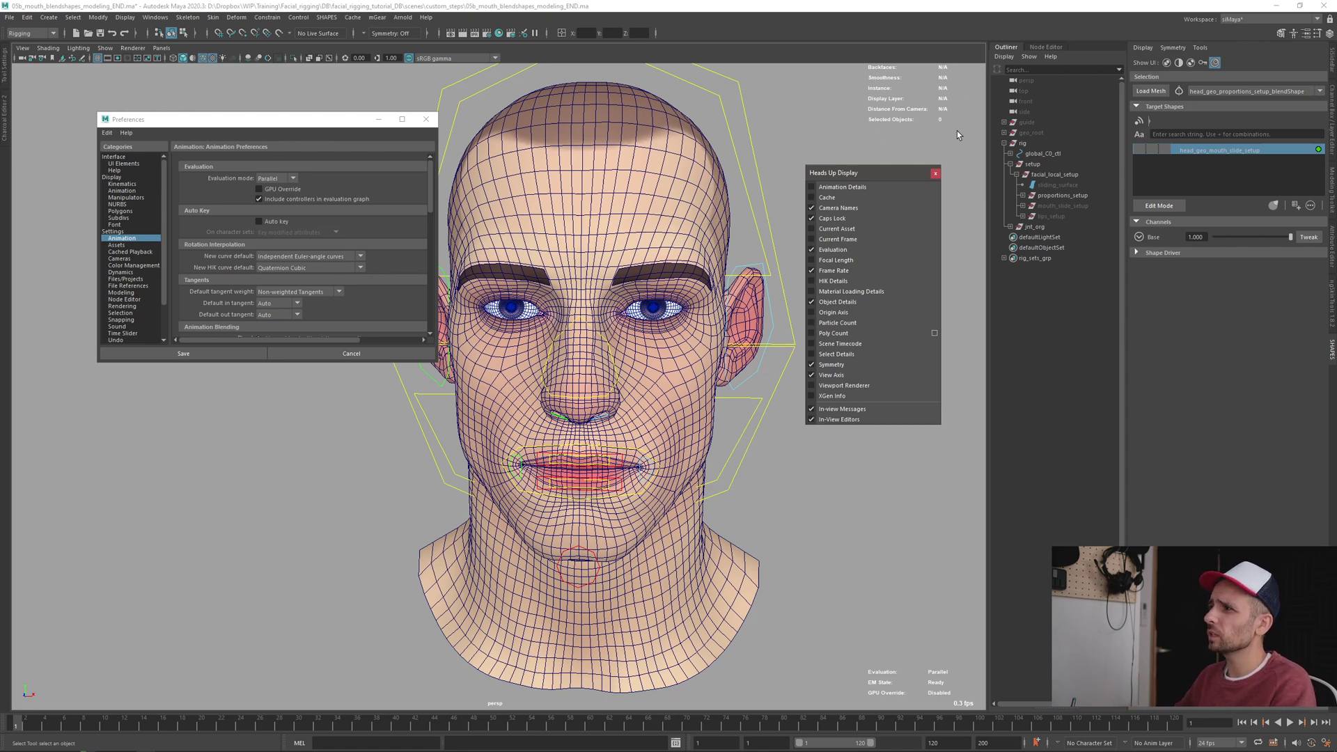
Select the head bend control, head mesh, eyebrows and left eye in turn to check their heads-up details
click(755, 193)
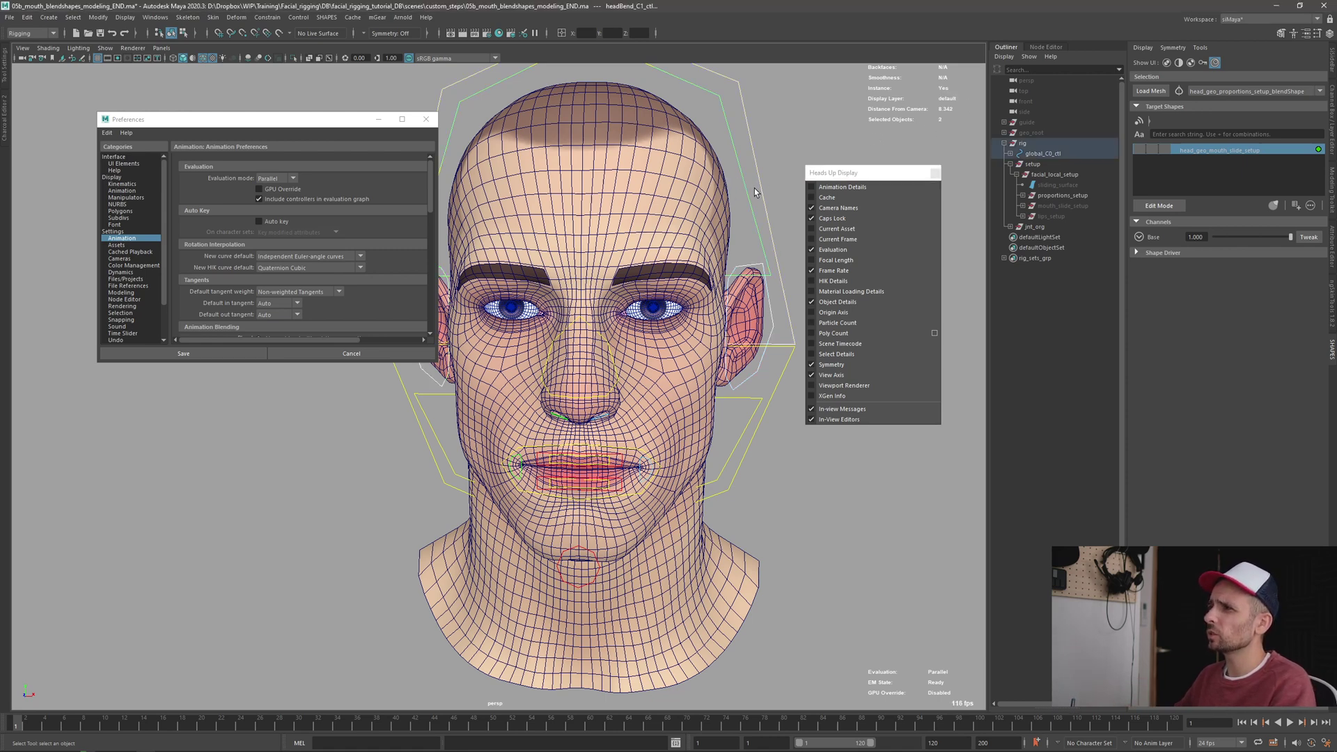
click(687, 188)
click(677, 276)
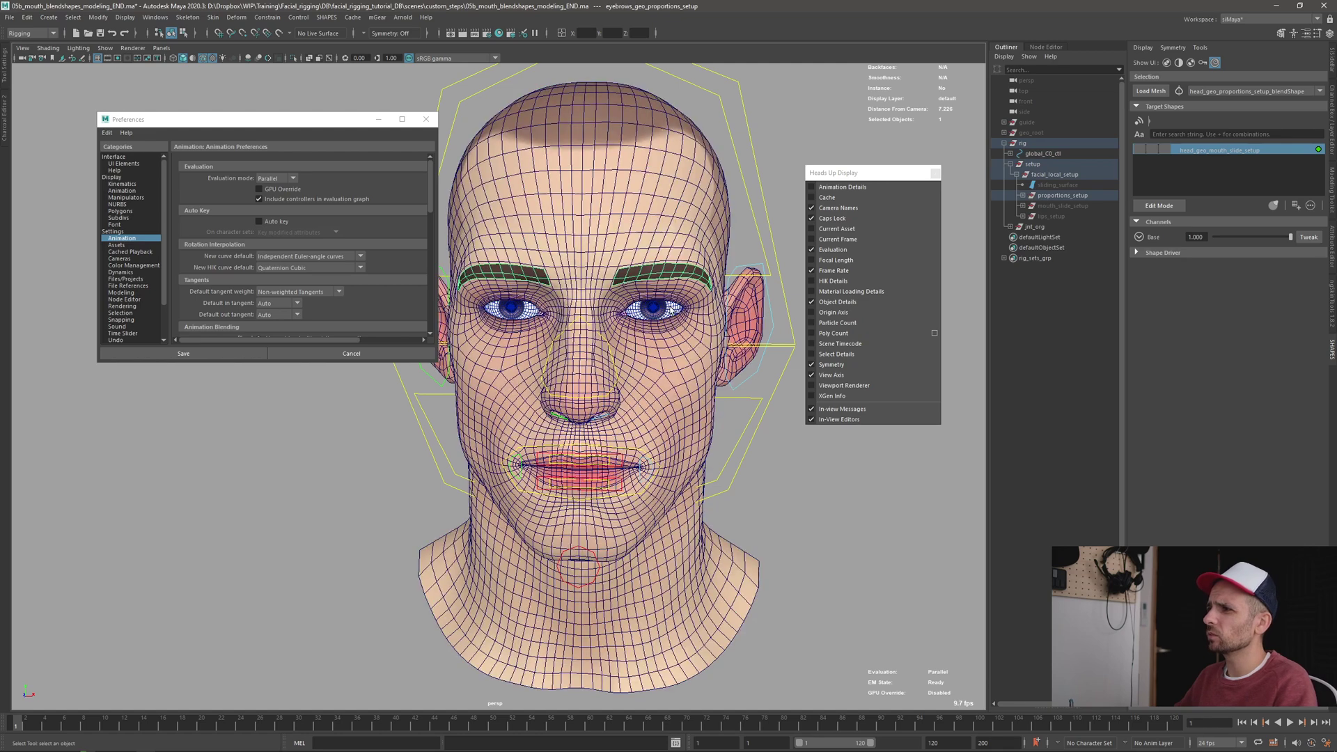
click(654, 309)
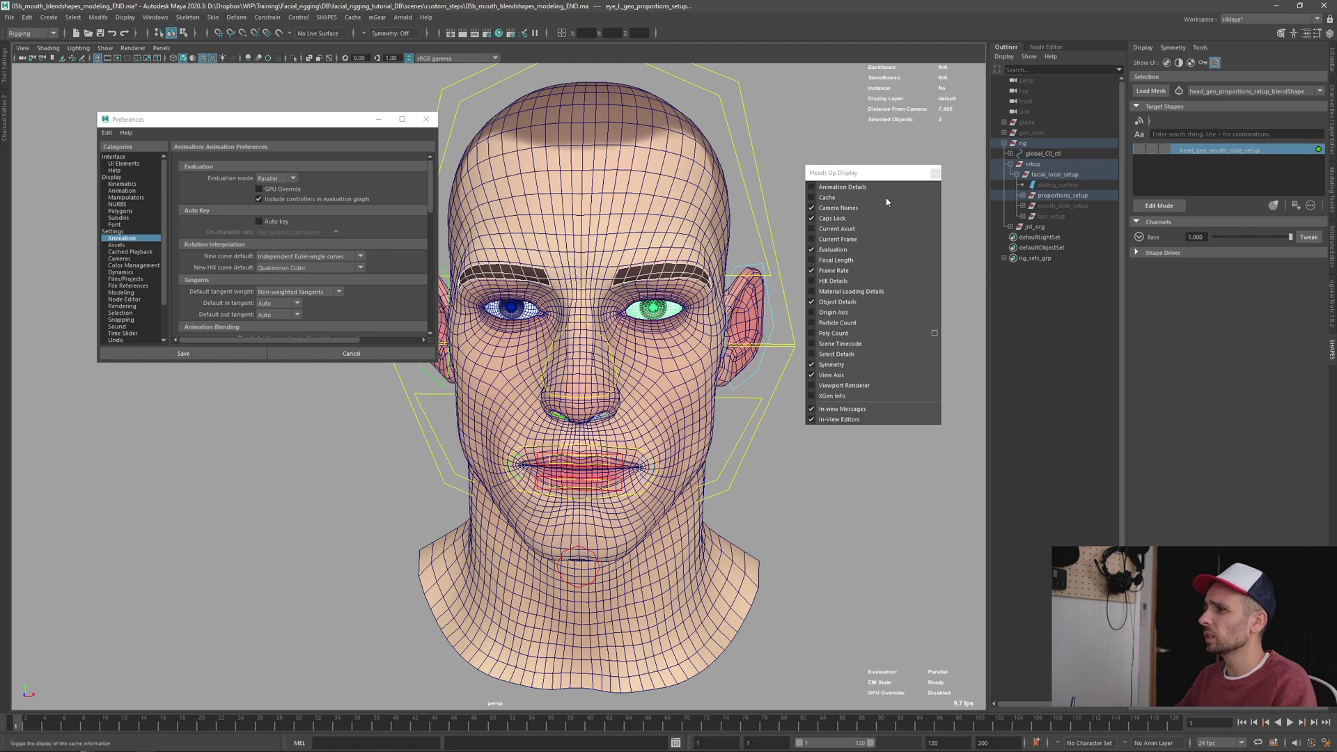
Review the detached heads-up display options, including Select Details, beside the animation preferences
drag(832, 172, 824, 157)
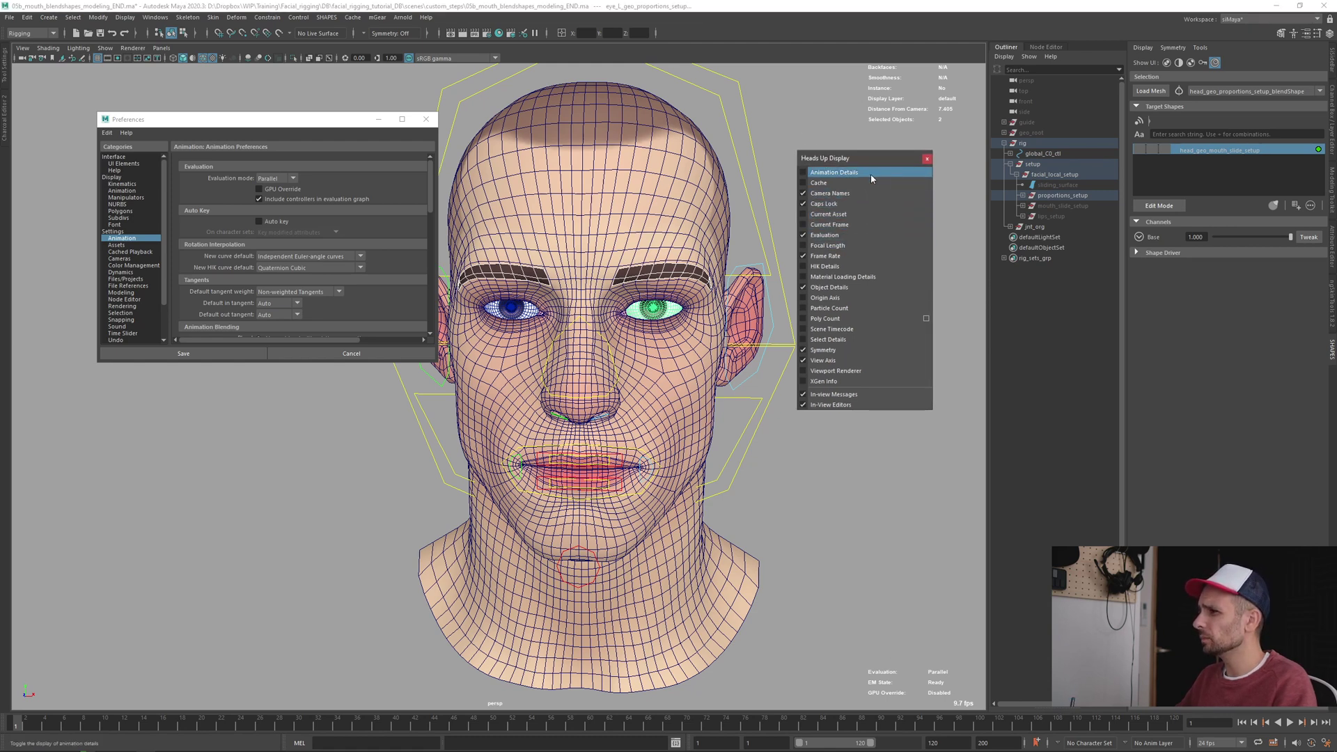
click(834, 339)
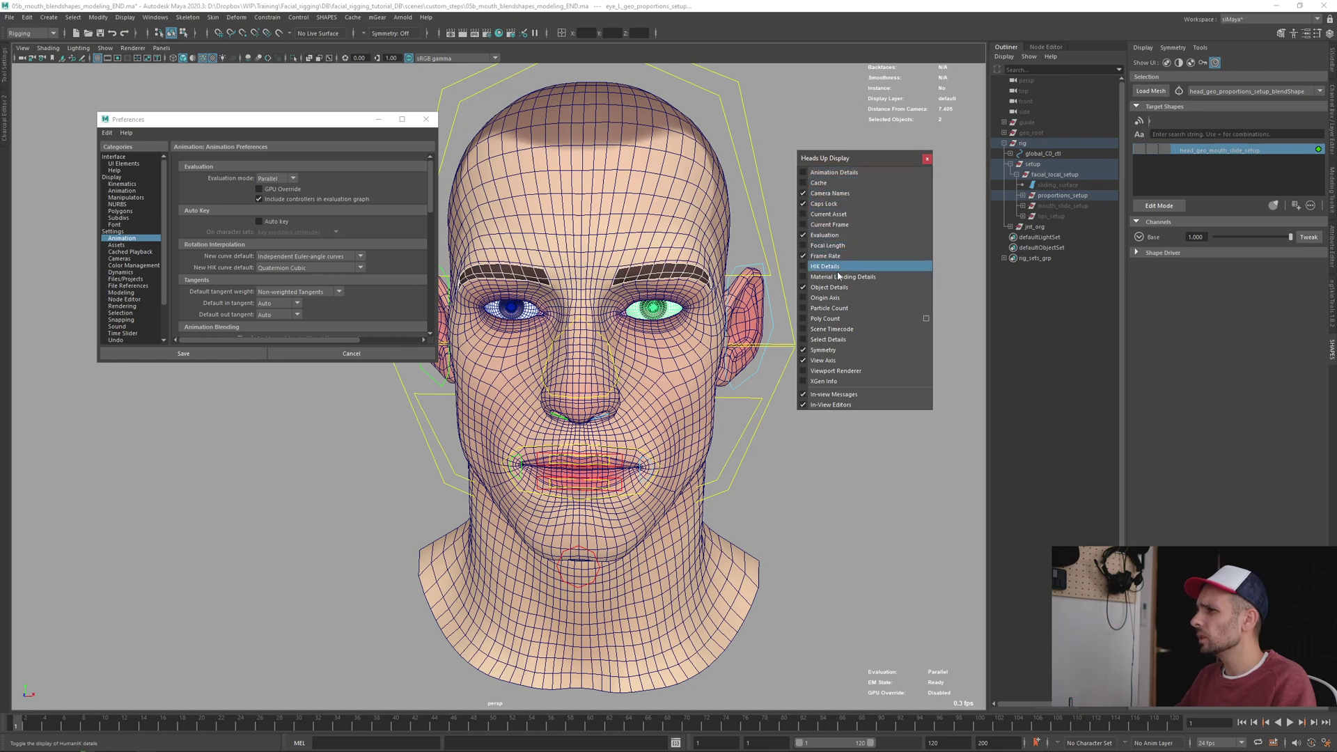
click(828, 339)
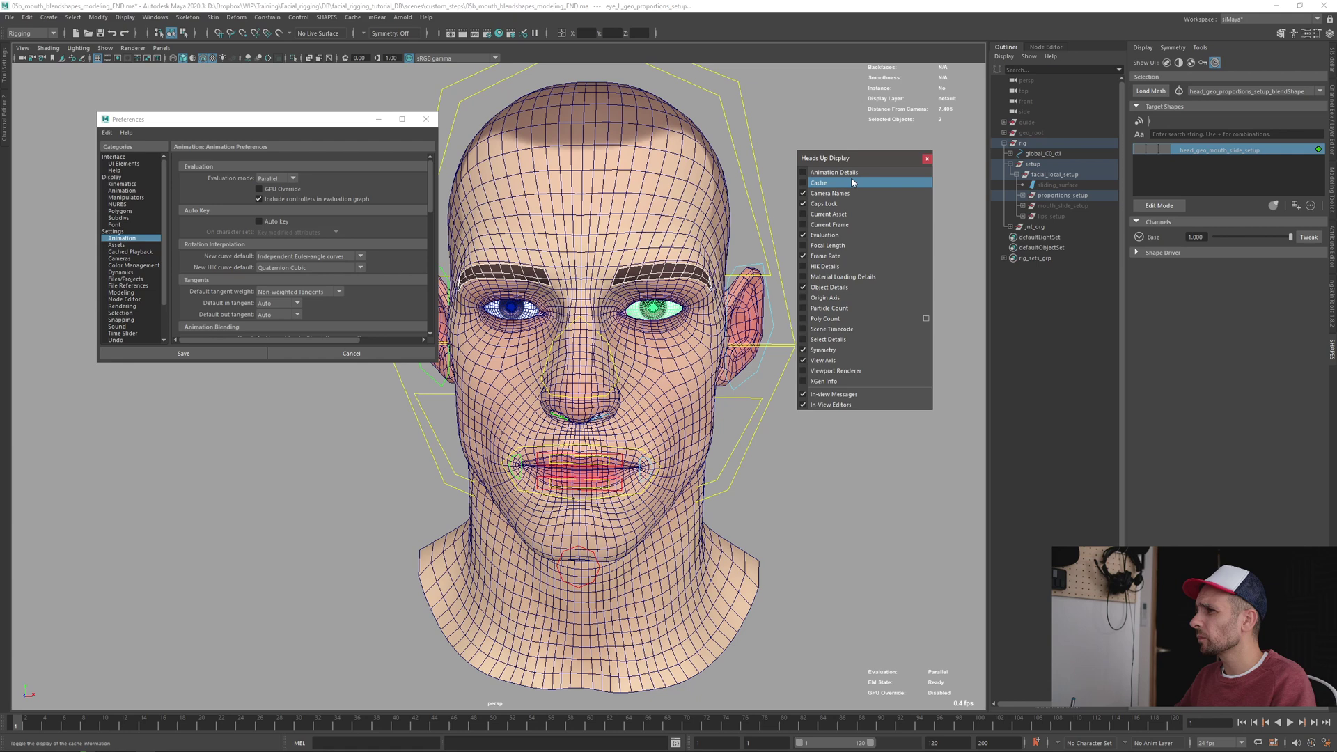
drag(281, 124, 277, 139)
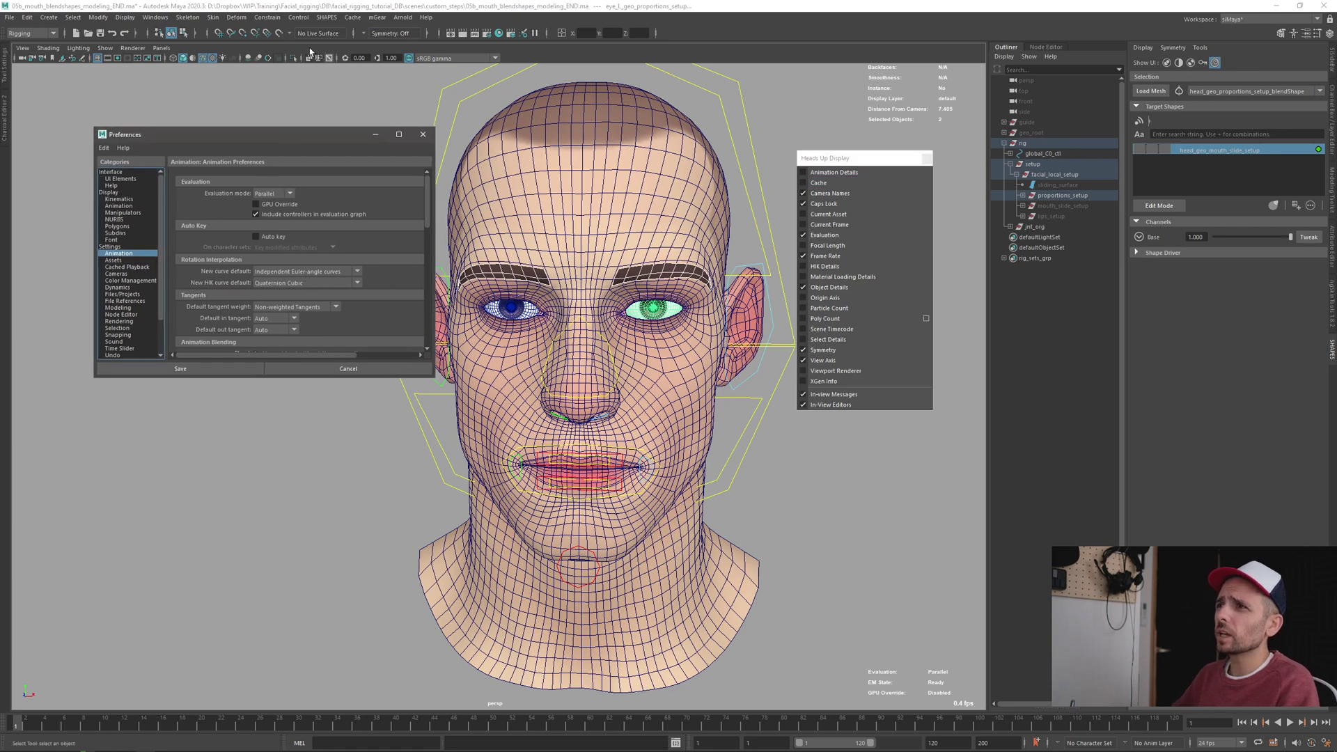
click(125, 16)
mouse_move(137, 55)
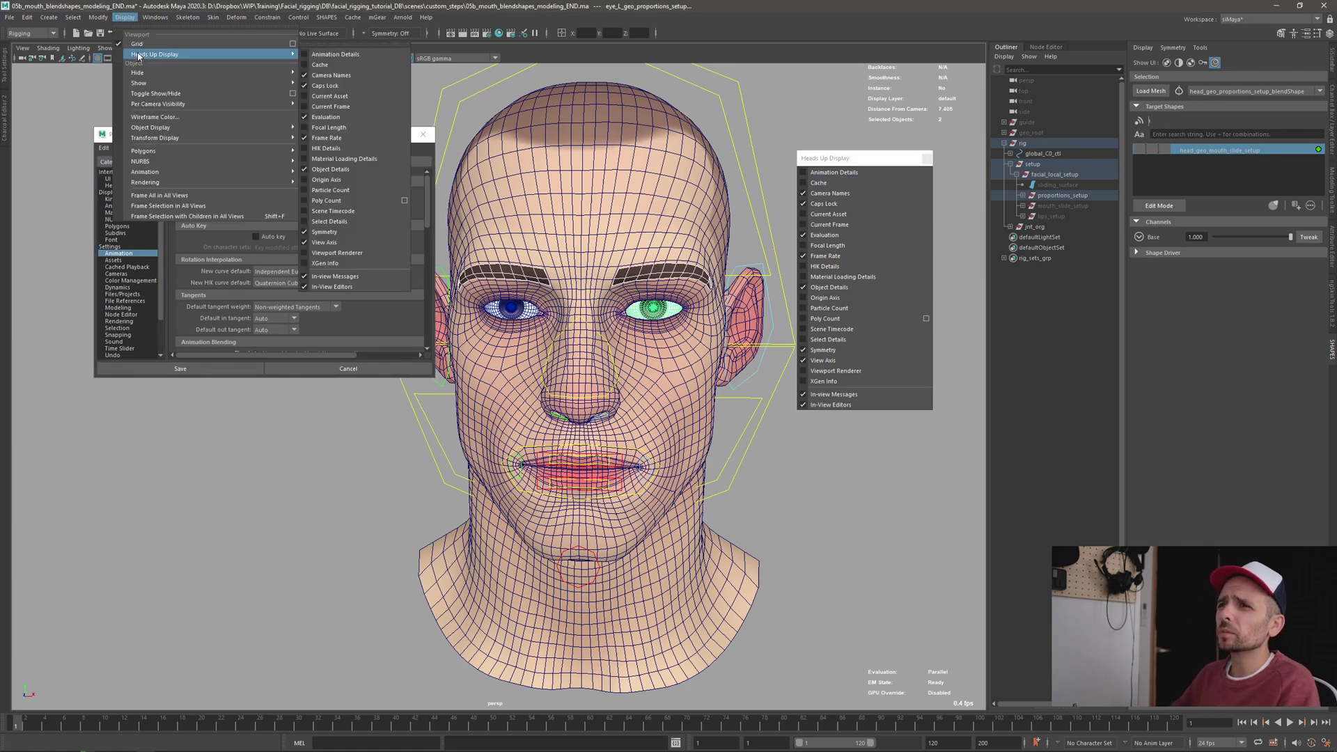
click(852, 159)
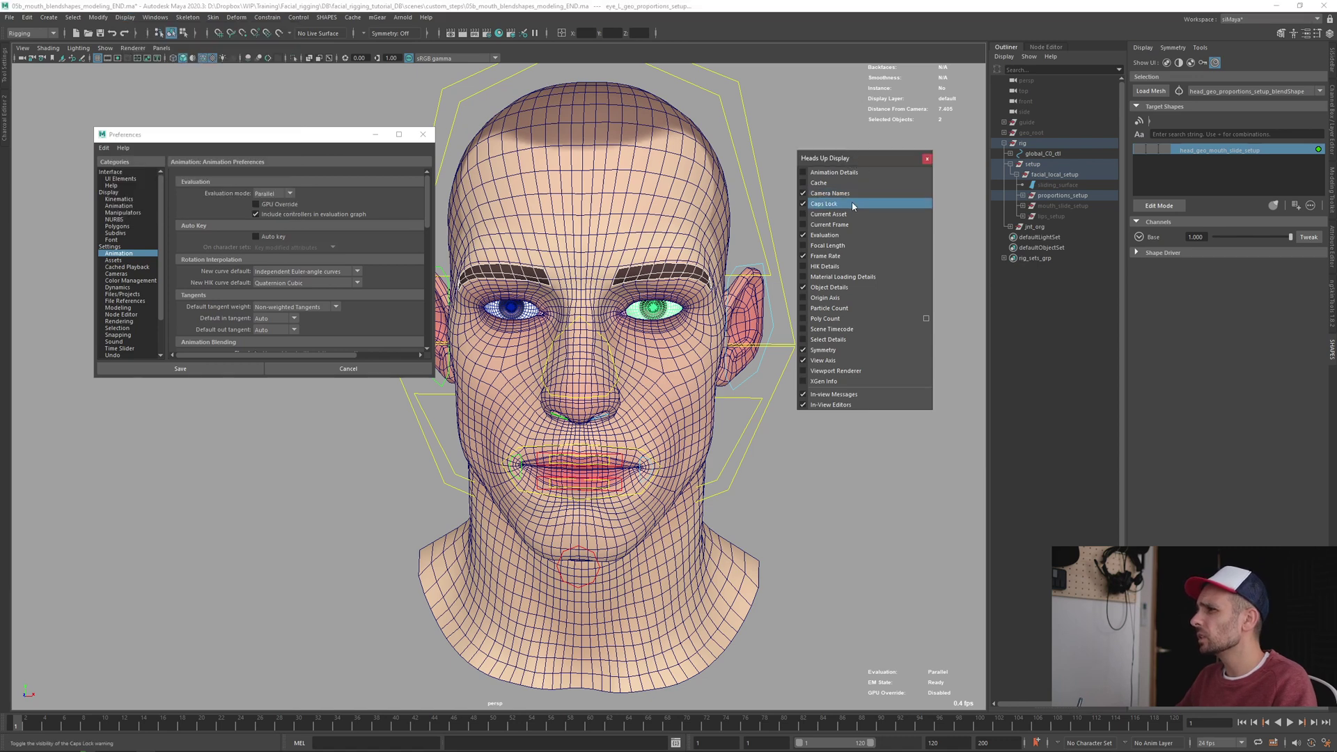
Enable the Poly Count read-out, move the preferences window clear of it, and close the detached heads-up display list
click(829, 320)
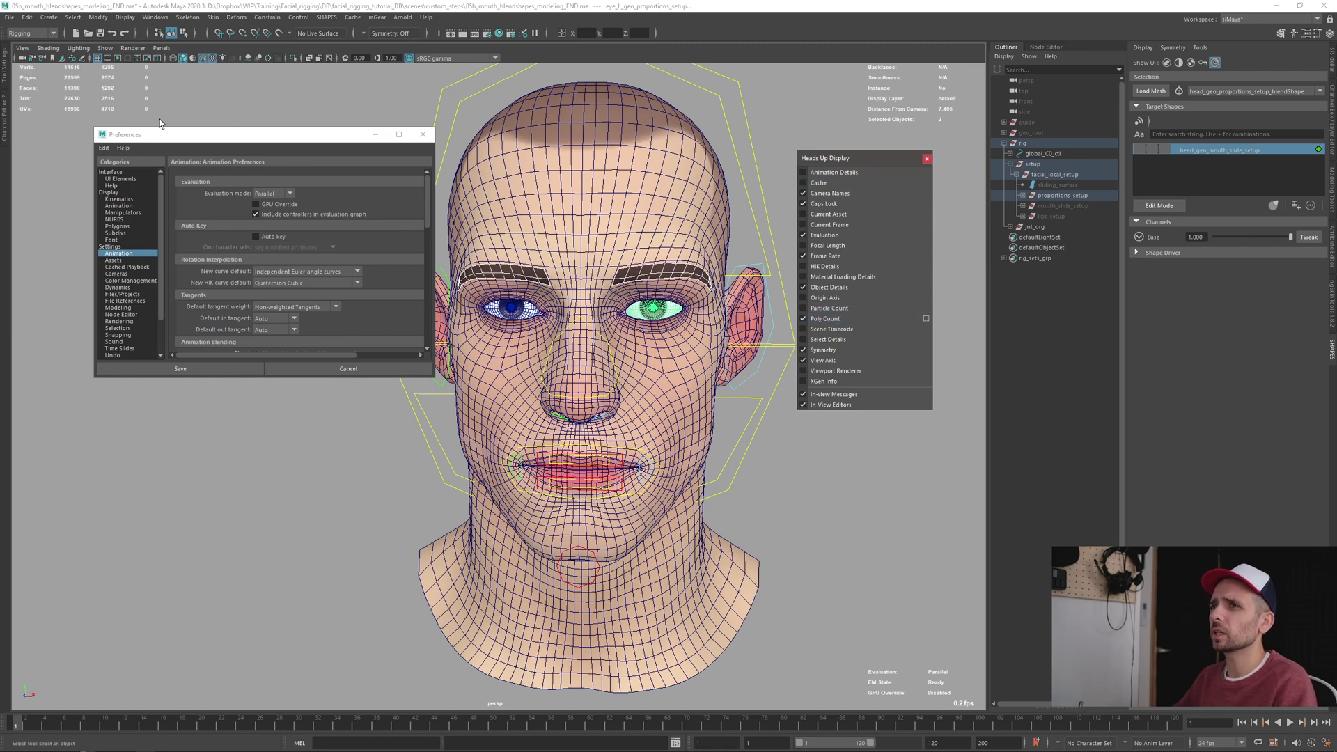
drag(178, 139, 149, 159)
click(504, 148)
click(368, 125)
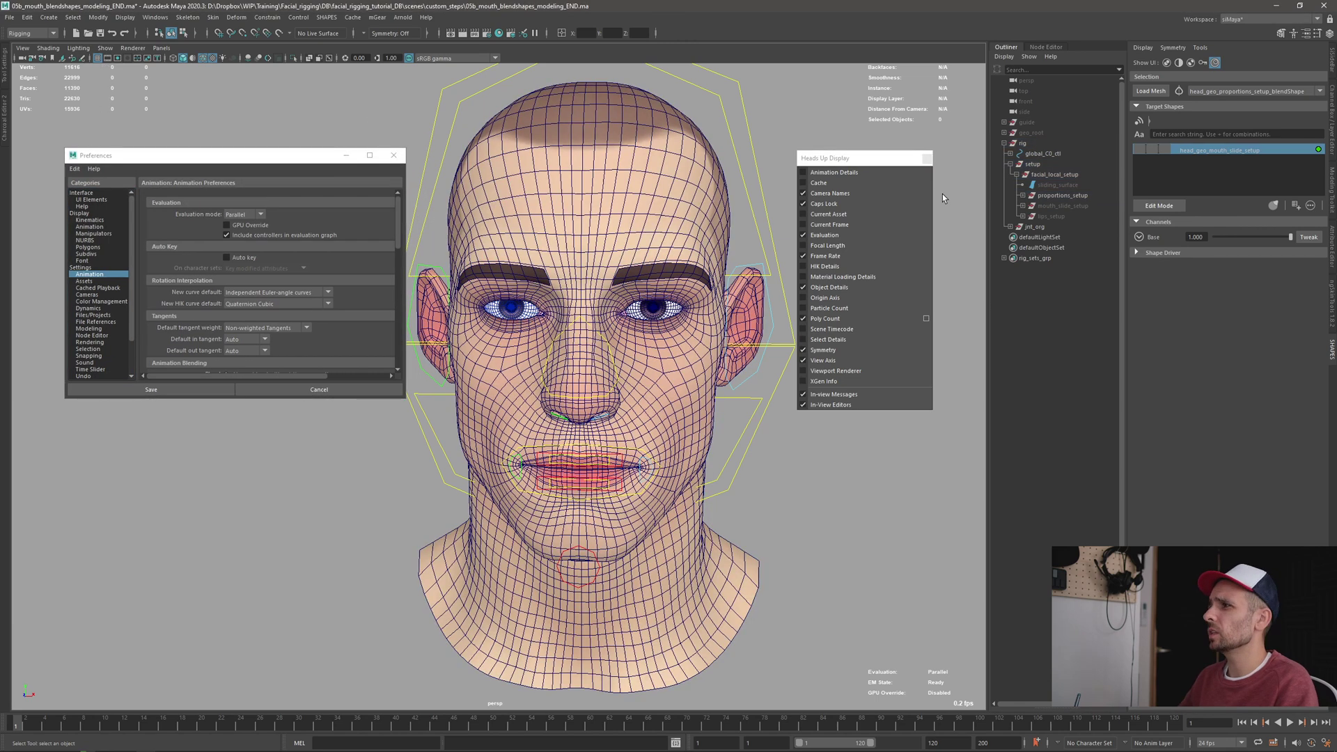
click(926, 158)
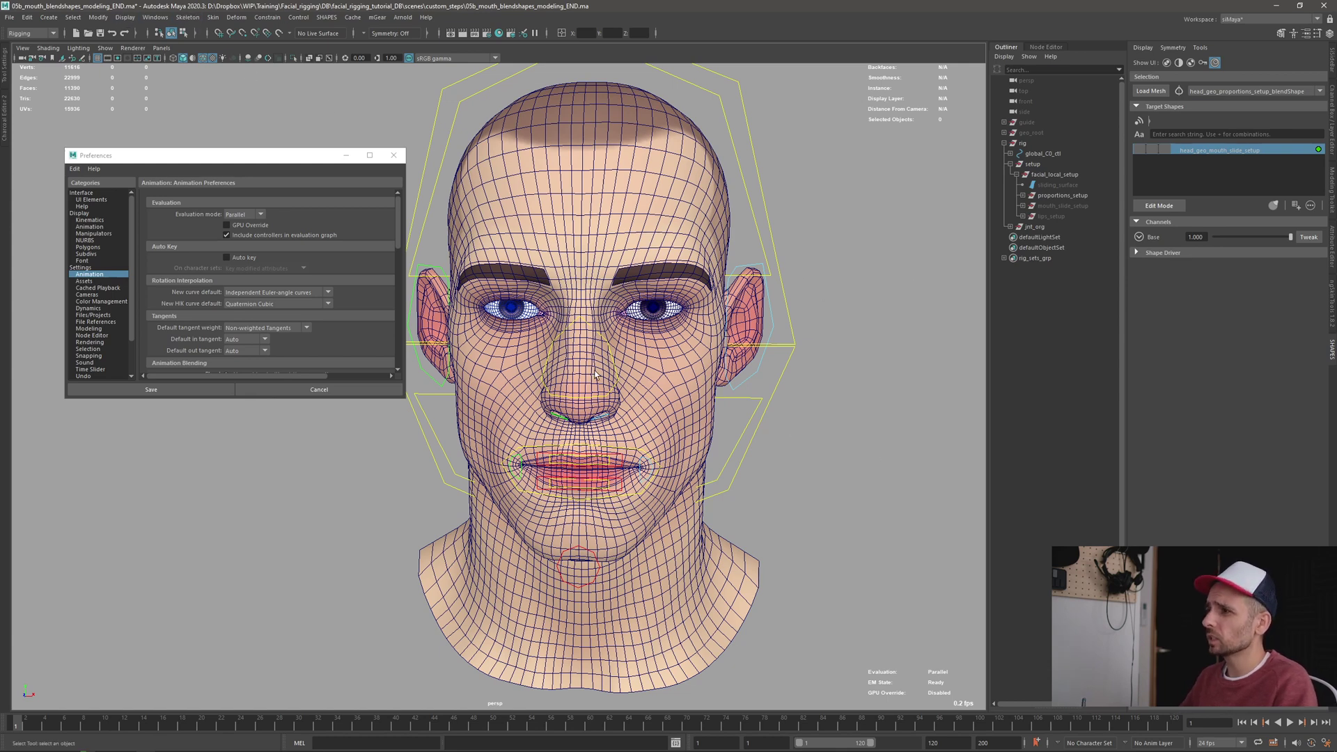
Select the head mesh and scrub the timeline to the smile pose at frame 2
alt+middle_drag(634, 236, 621, 252)
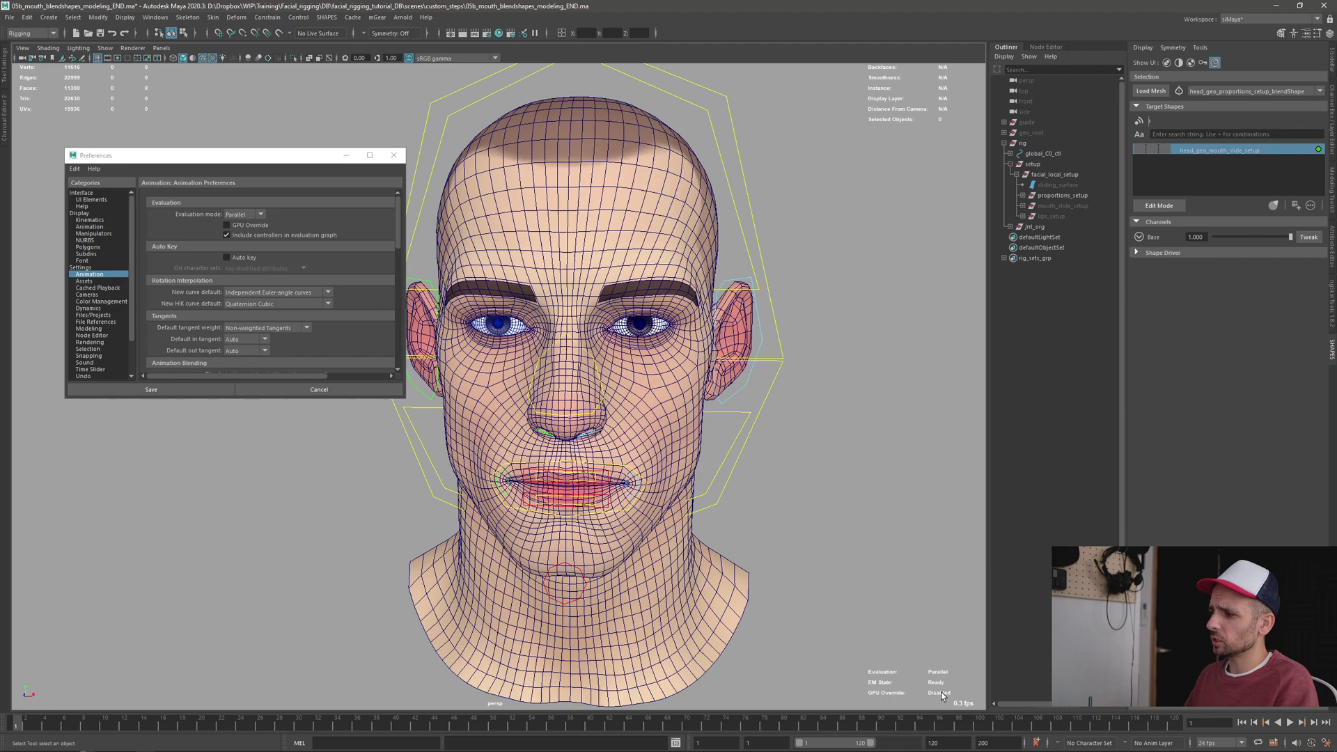
alt+middle_drag(884, 592, 810, 517)
scroll(816, 557, up, 2)
alt+middle_drag(746, 400, 801, 389)
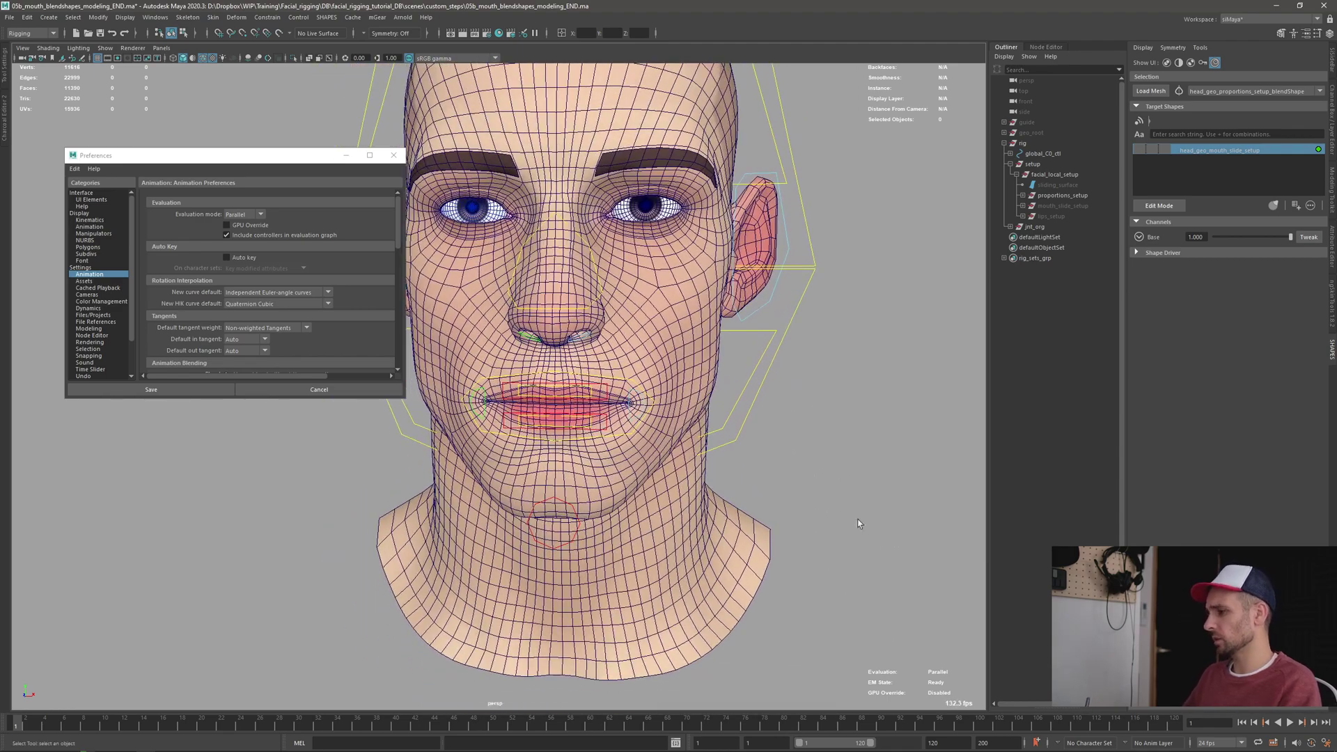
alt+drag(858, 519, 801, 459)
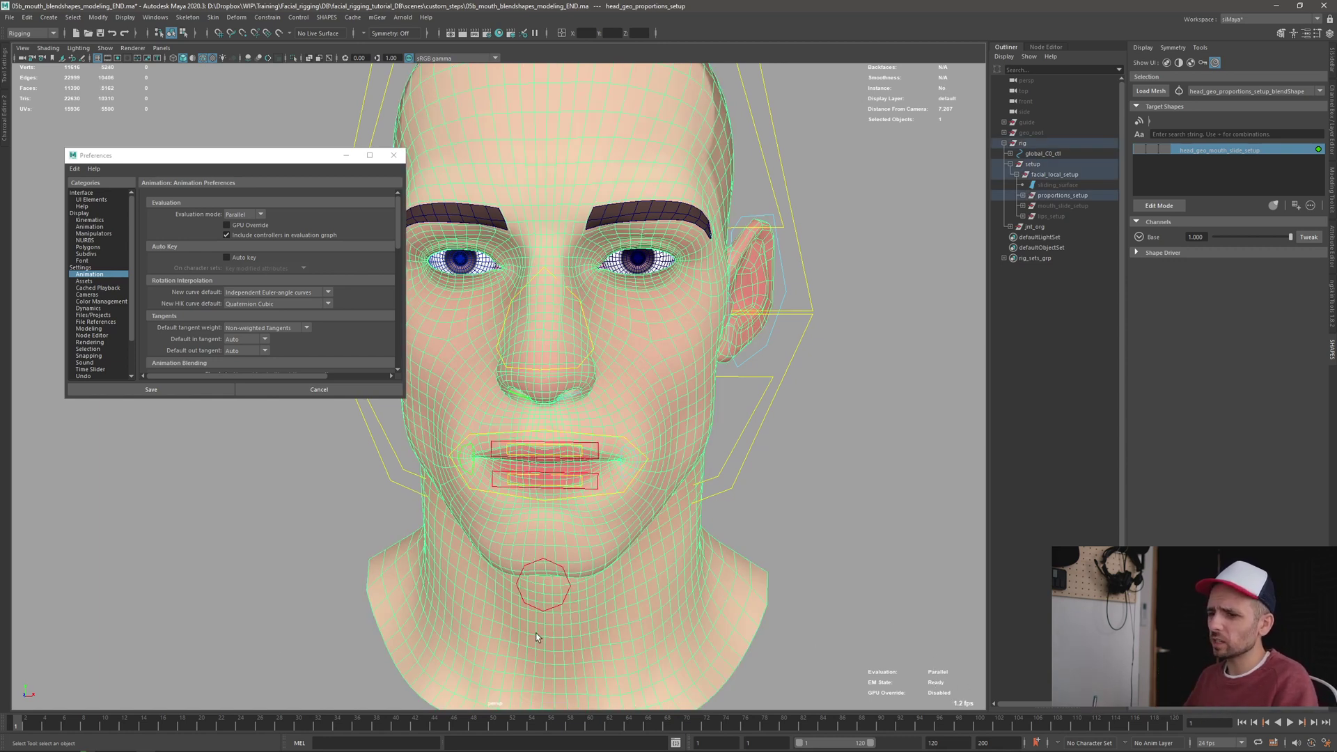
click(288, 724)
click(135, 726)
drag(85, 731, 25, 728)
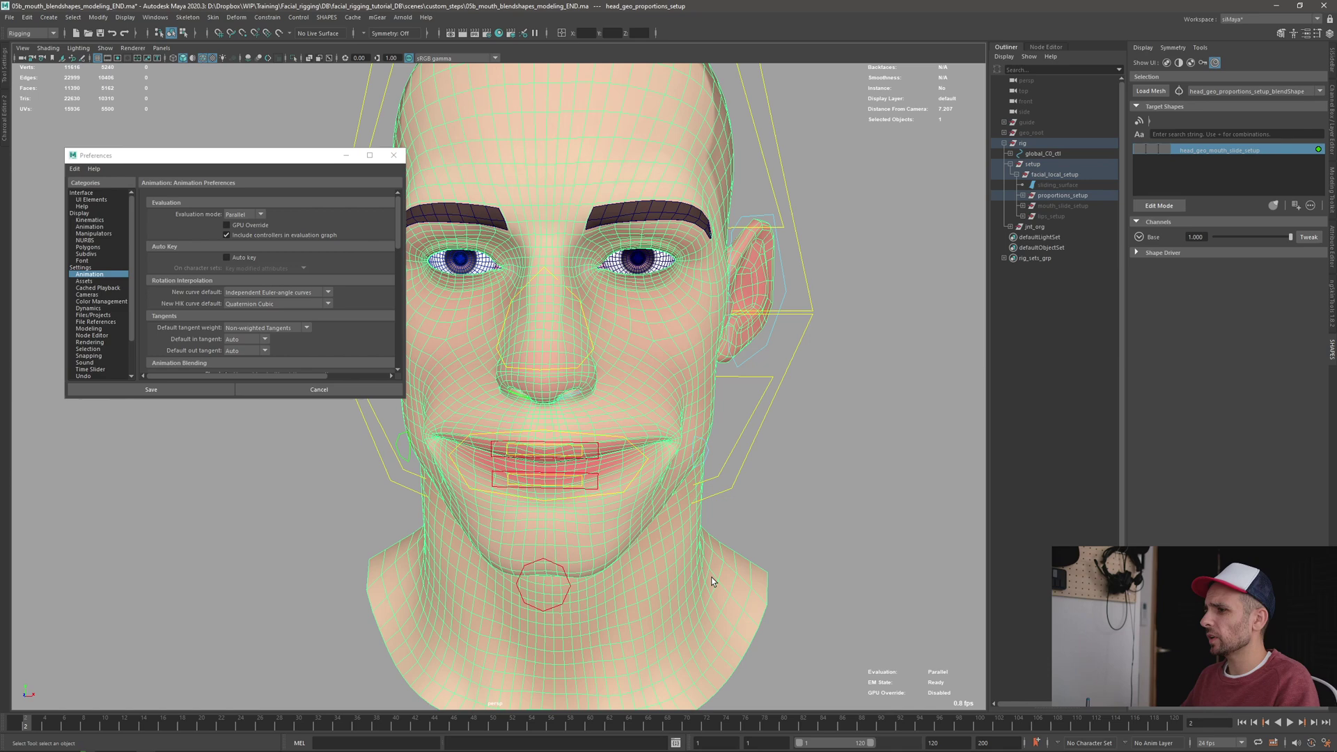
Sculpt the character's left mouth corner outward with the SHAPES grab brush in edit mode, then exit edit mode
click(1147, 207)
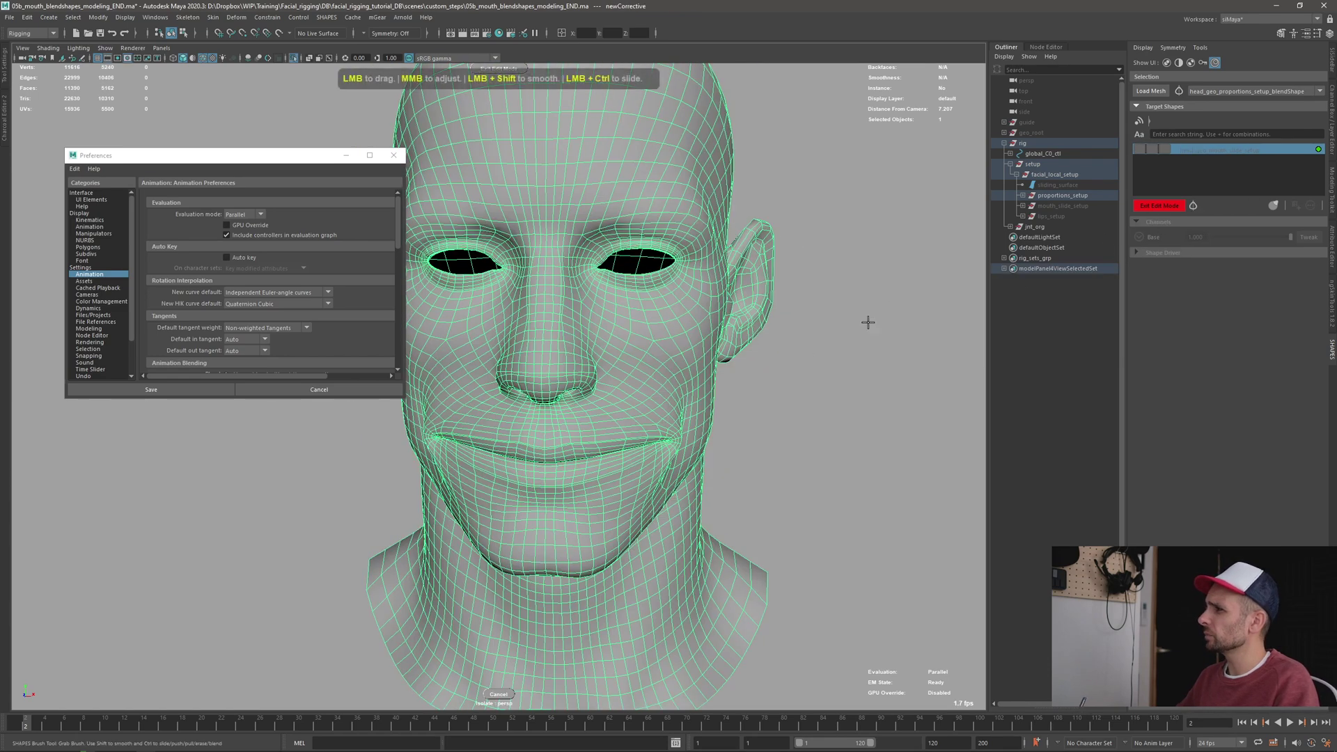
mouse_move(694, 426)
alt+mouse_down()
mouse_move(722, 422)
mouse_move(711, 417)
alt+mouse_up()
mouse_move(712, 418)
middle_down()
mouse_move(716, 445)
mouse_move(382, 433)
mouse_move(597, 424)
mouse_move(523, 420)
middle_up()
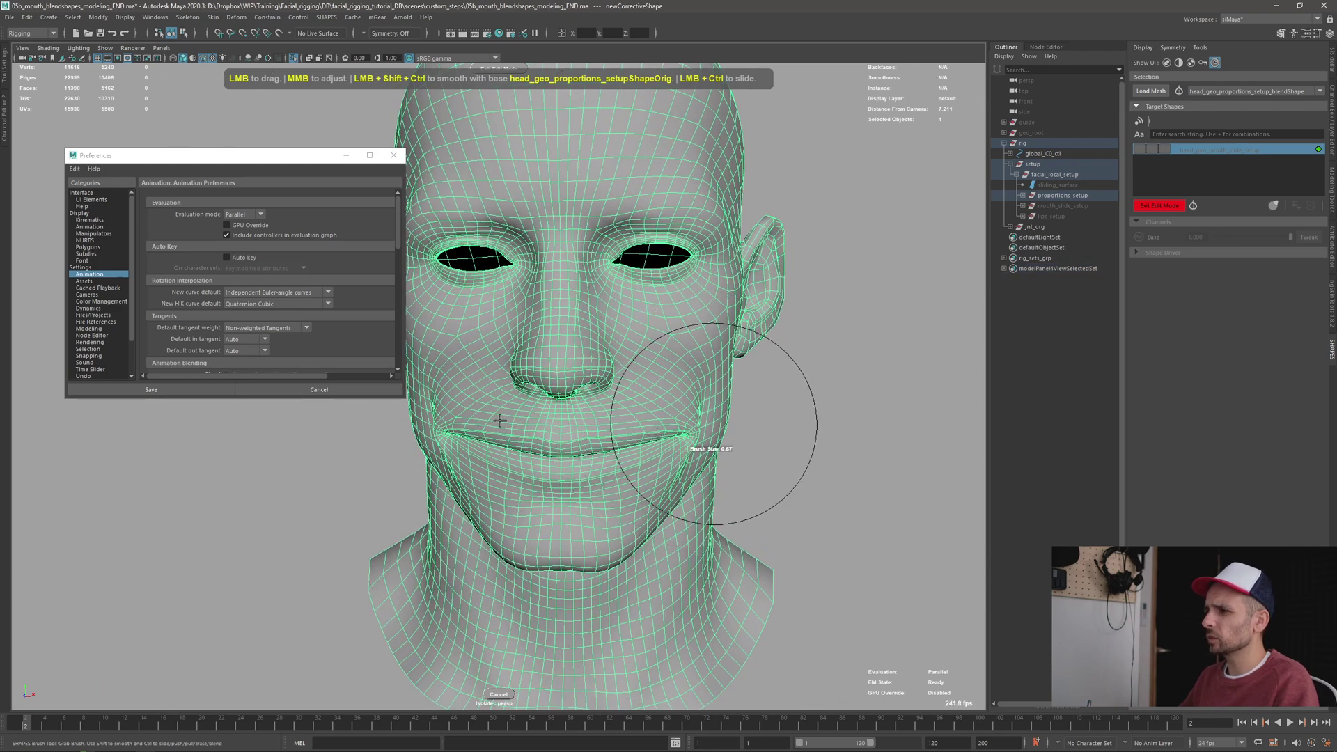
drag(707, 431, 755, 407)
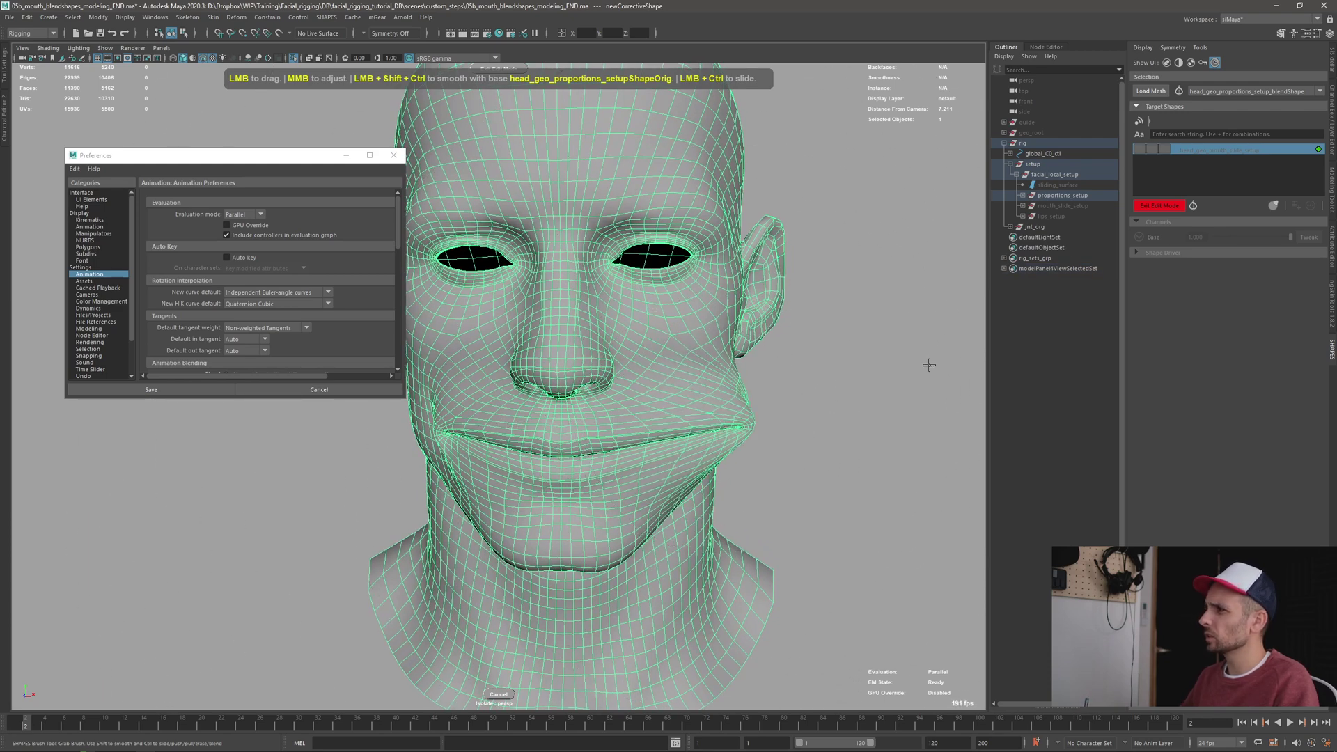
click(1159, 205)
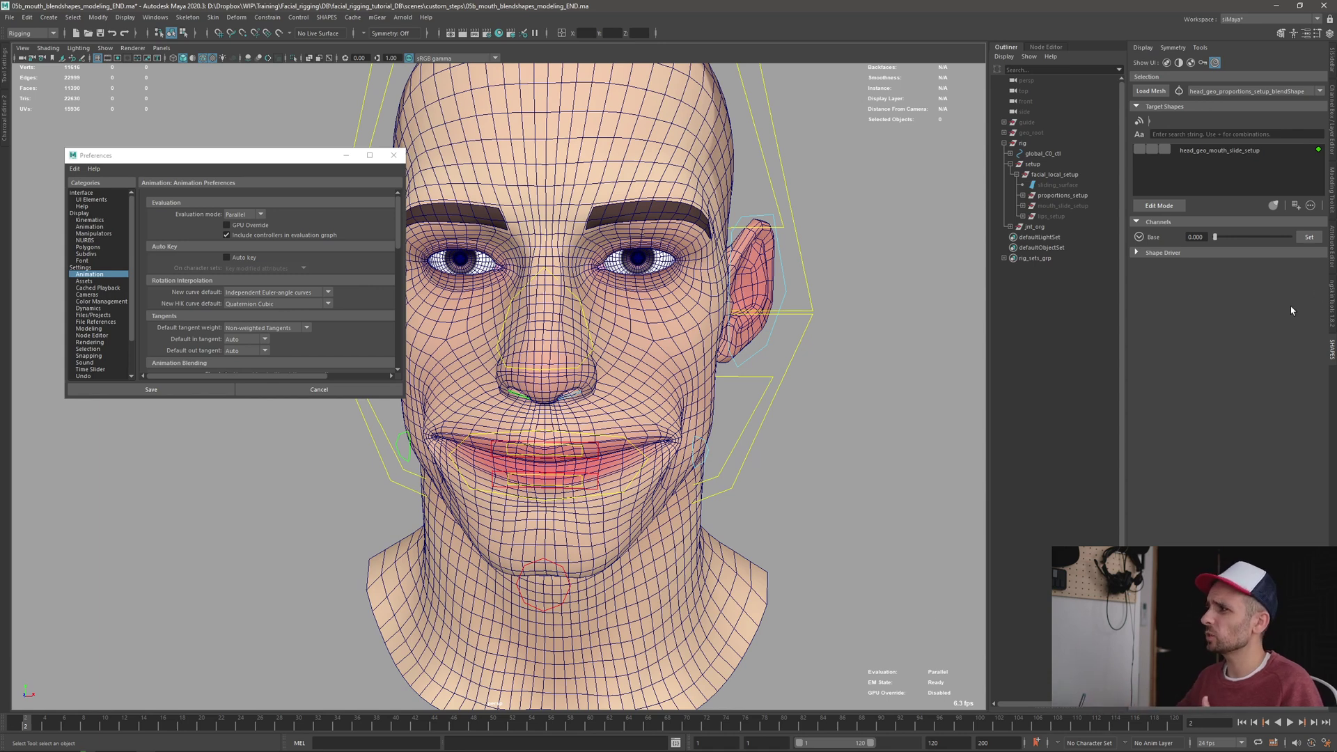
Start a second corrective in edit mode, pull the character's left cheek up and outward, and exit edit mode
click(1158, 205)
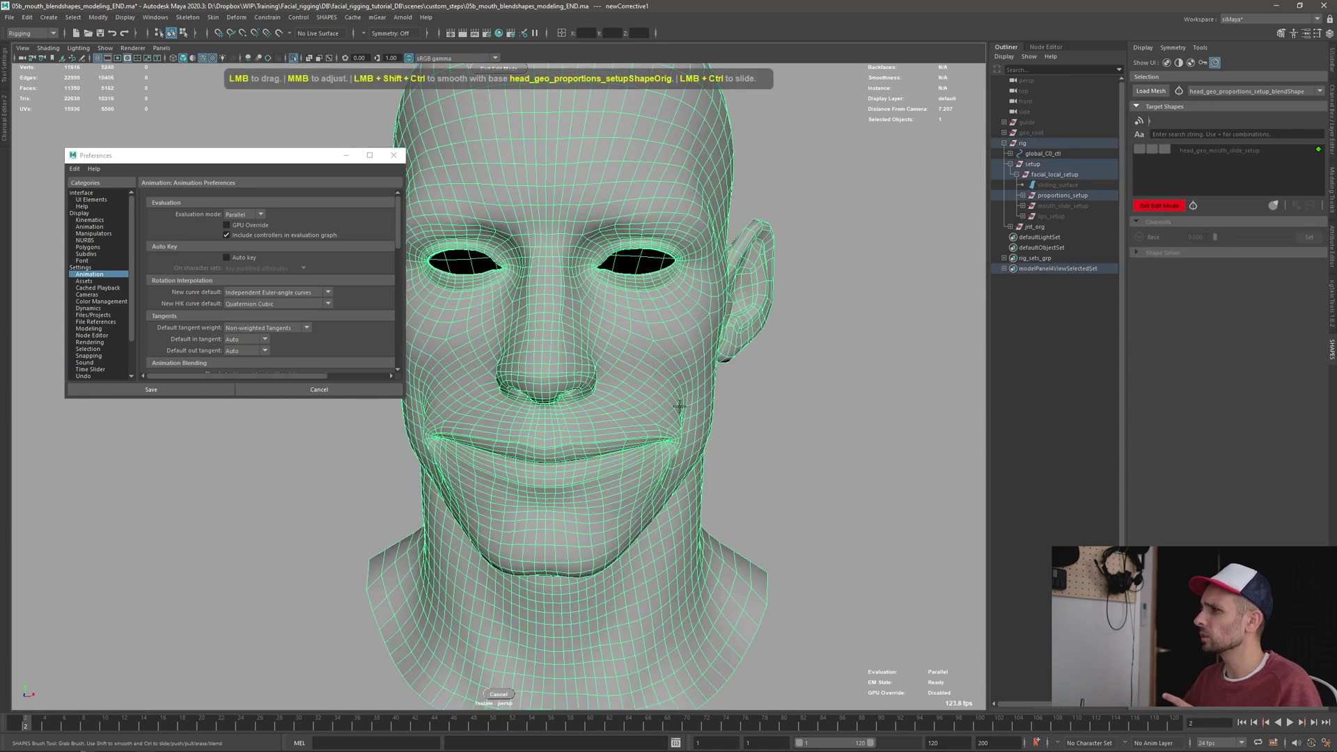
drag(679, 405, 732, 336)
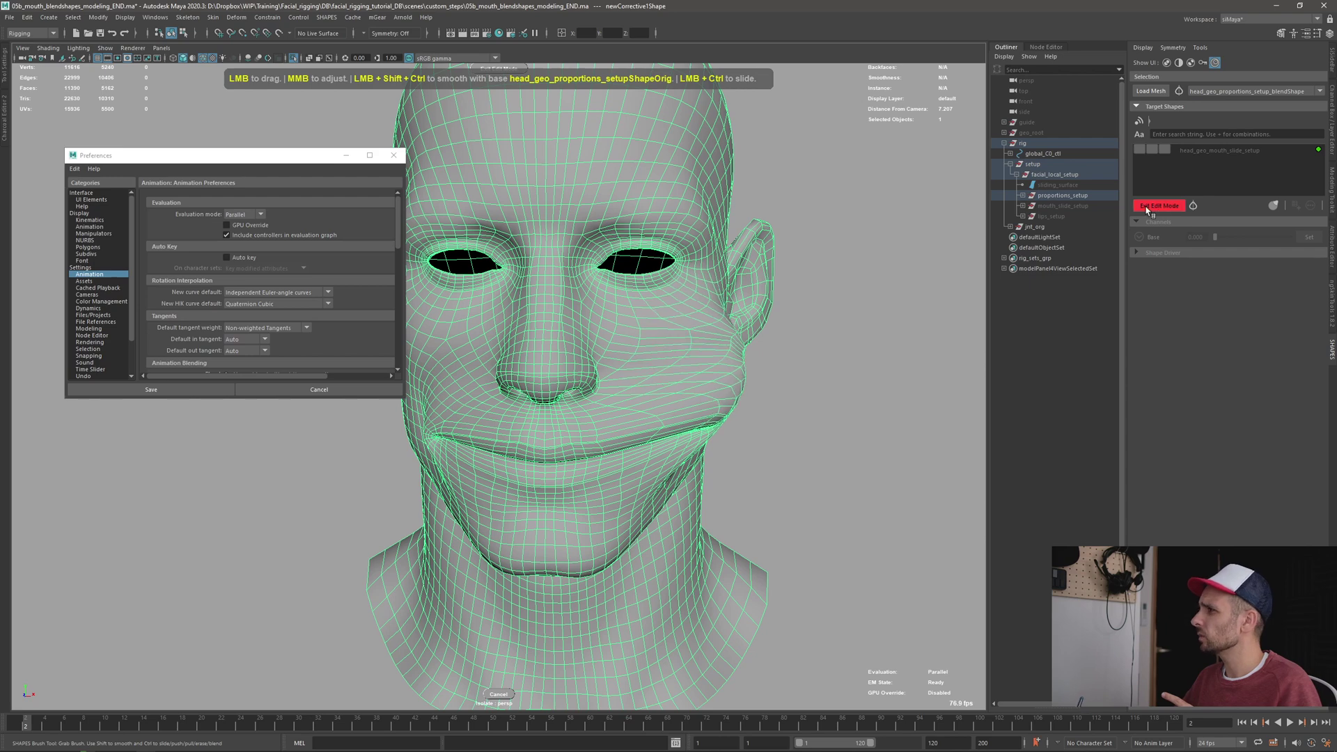
click(1156, 205)
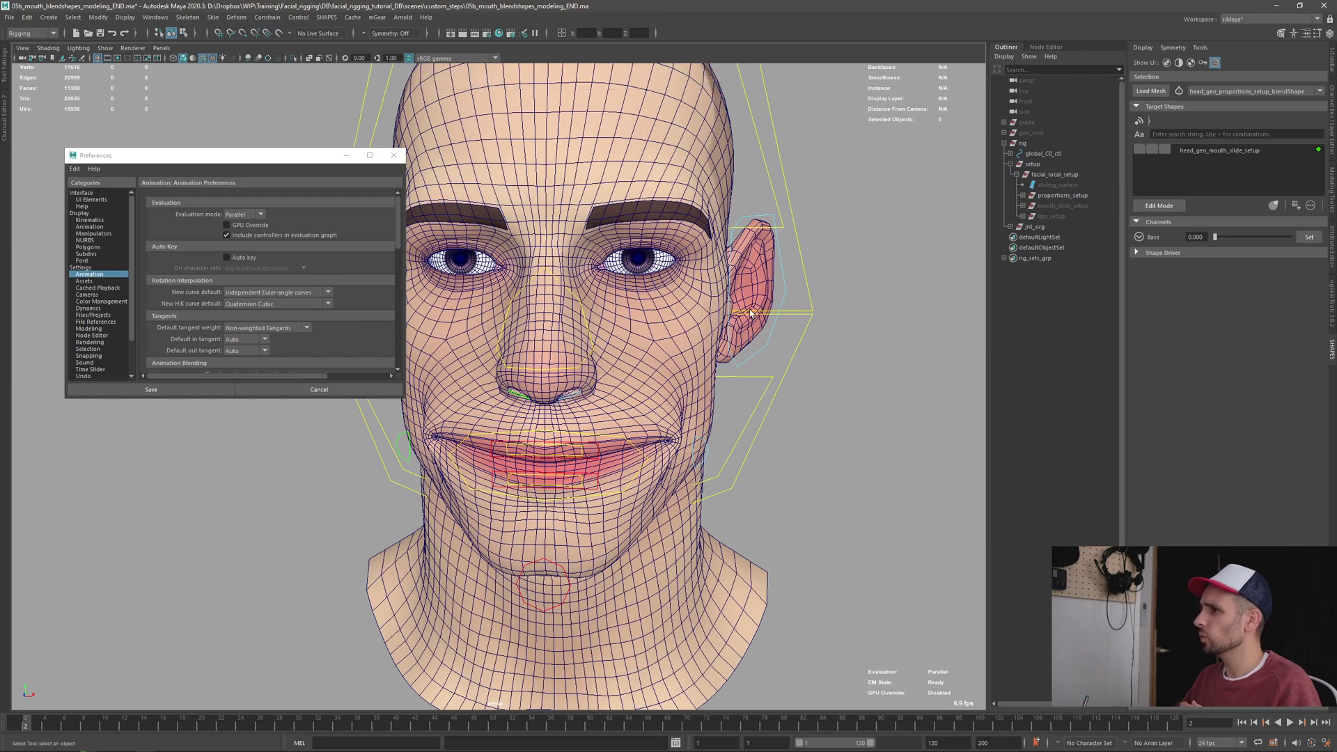
Select the head mesh, open Charcoal Editor 2, and close the preferences window covering it
click(702, 420)
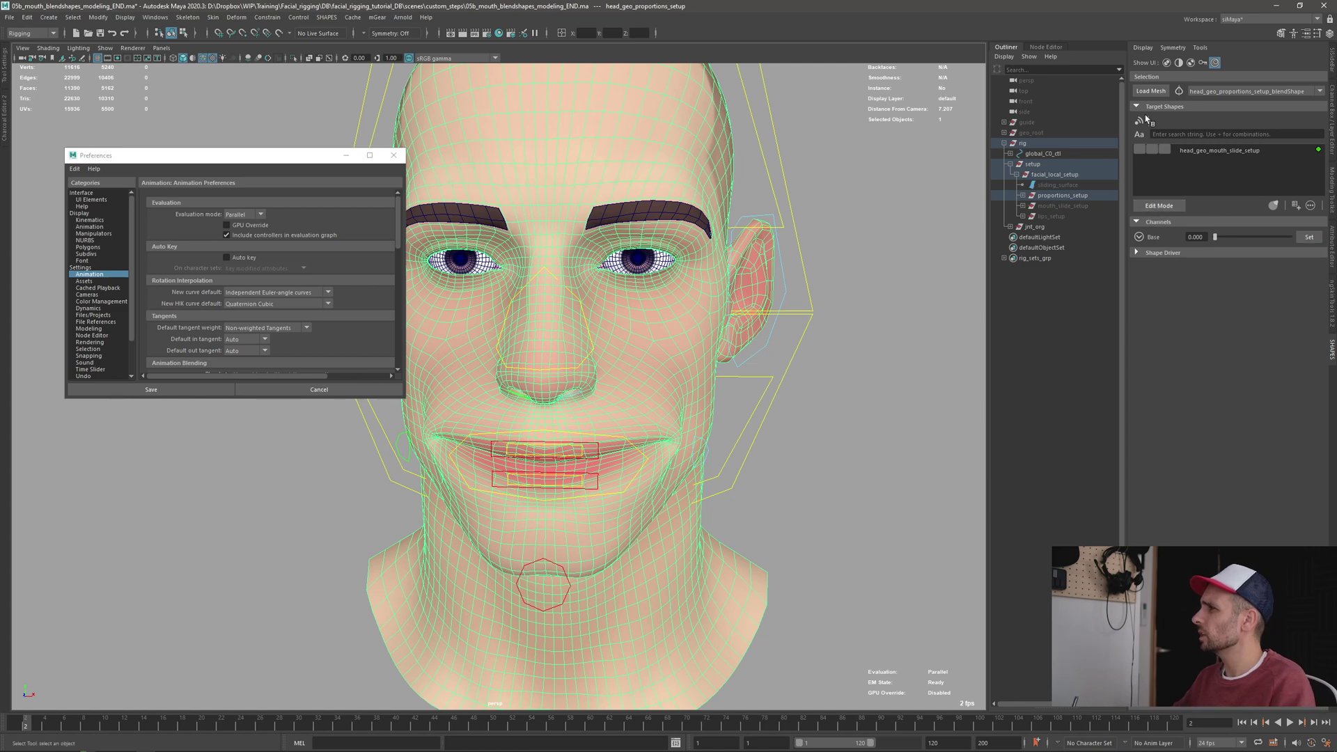
click(10, 132)
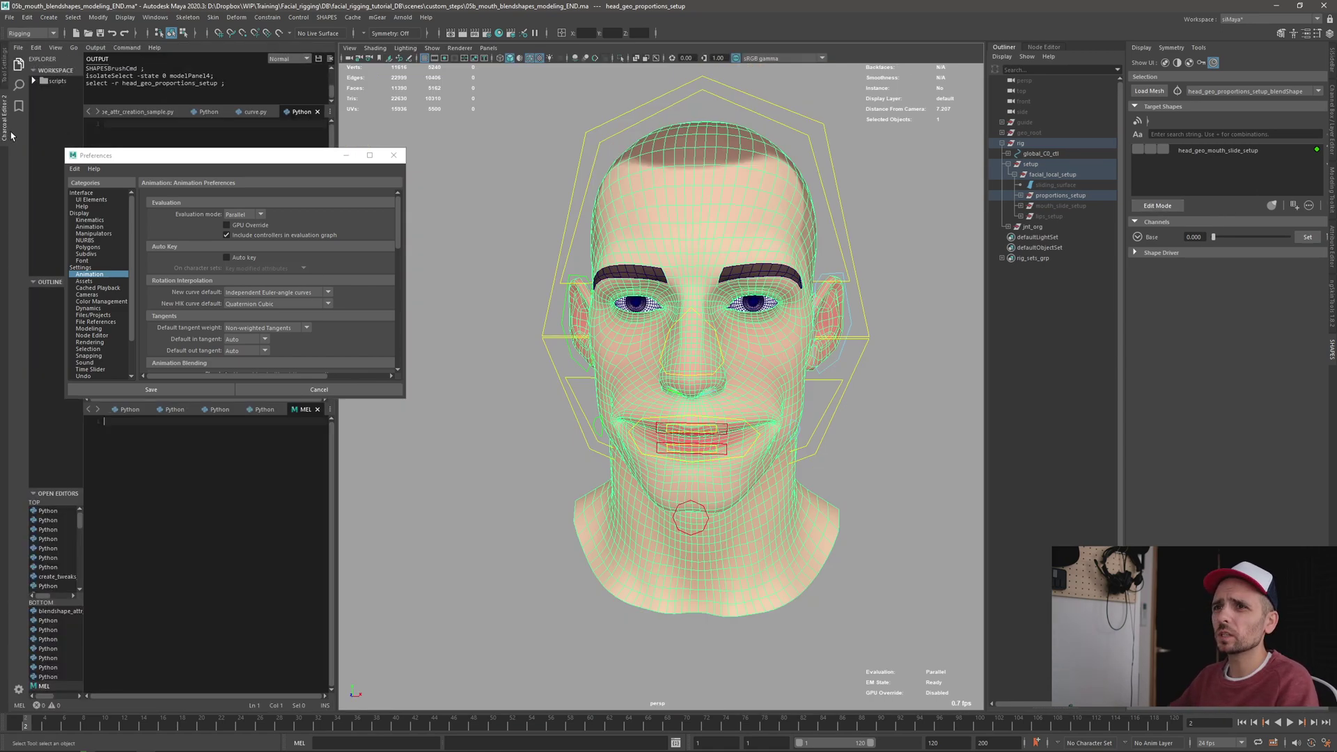
drag(167, 158, 168, 267)
click(392, 265)
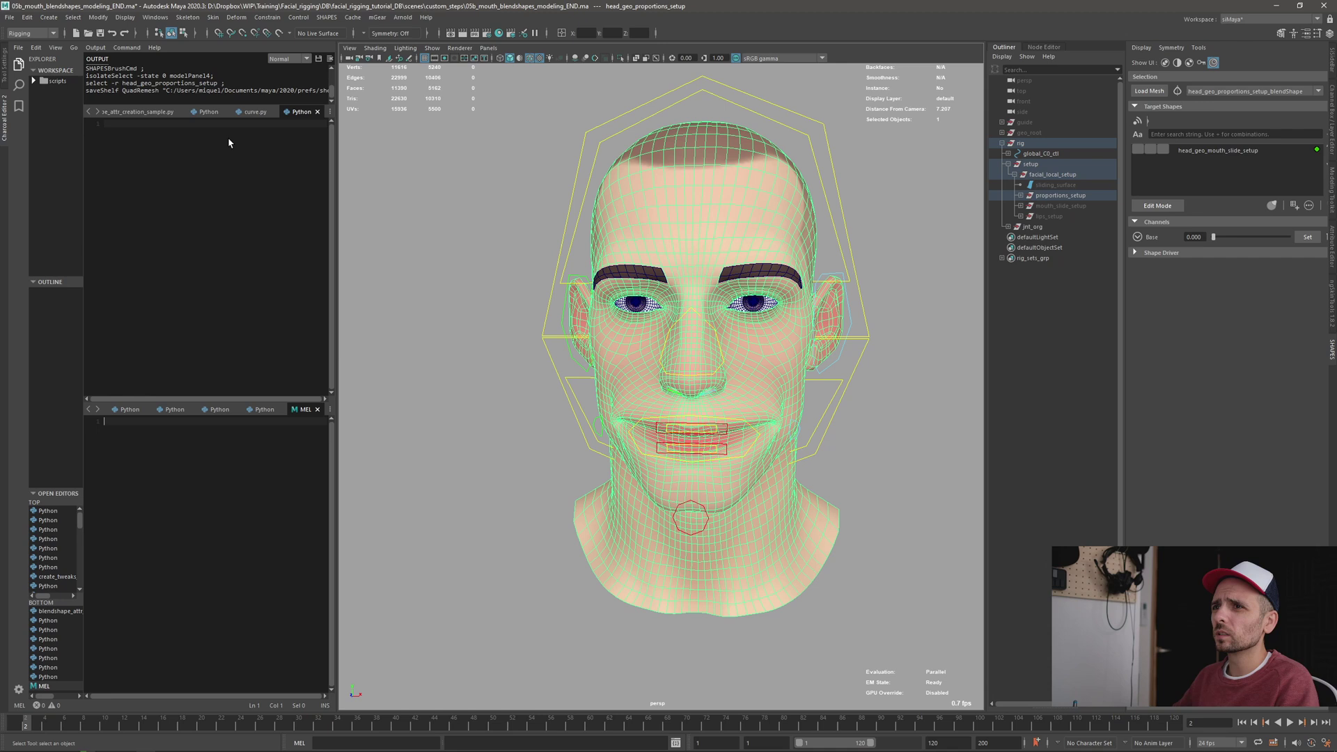
Bring up the lineWidth Python script, enlarge the script editor's output area and clear its history
click(207, 112)
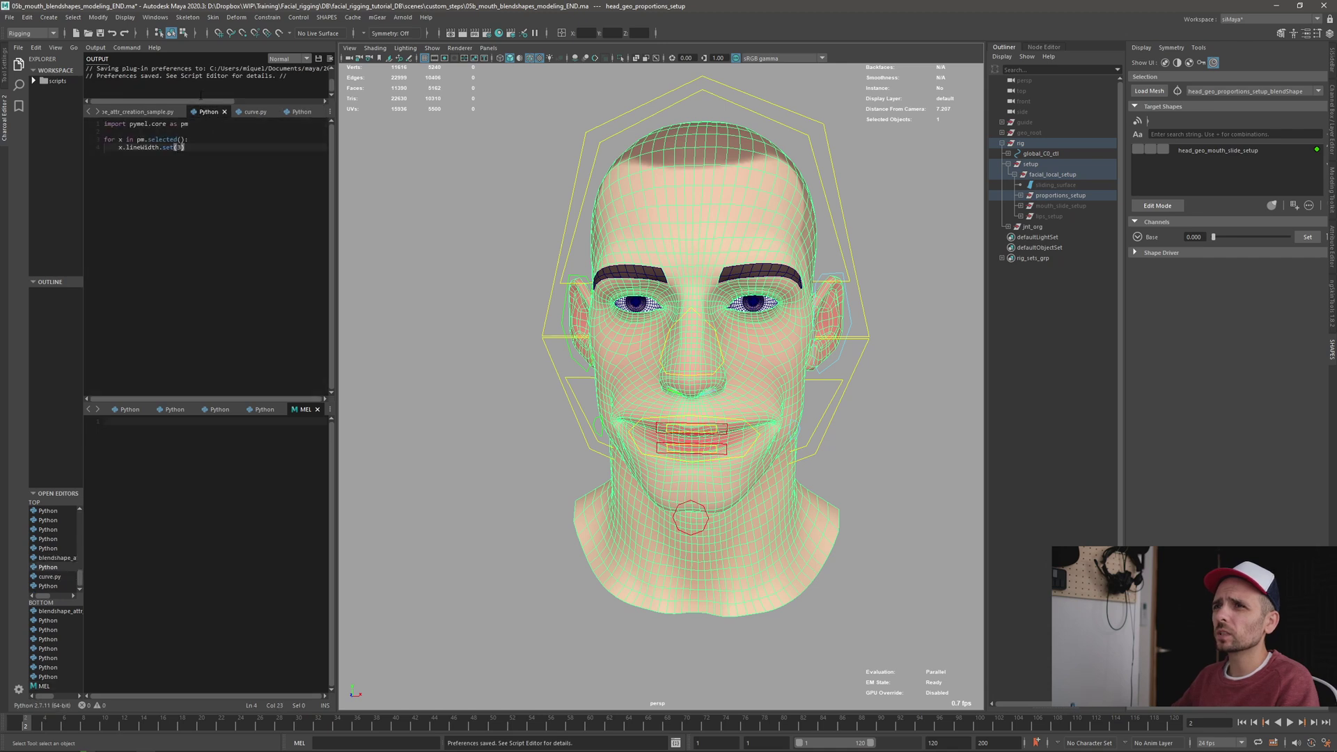
drag(195, 103, 195, 324)
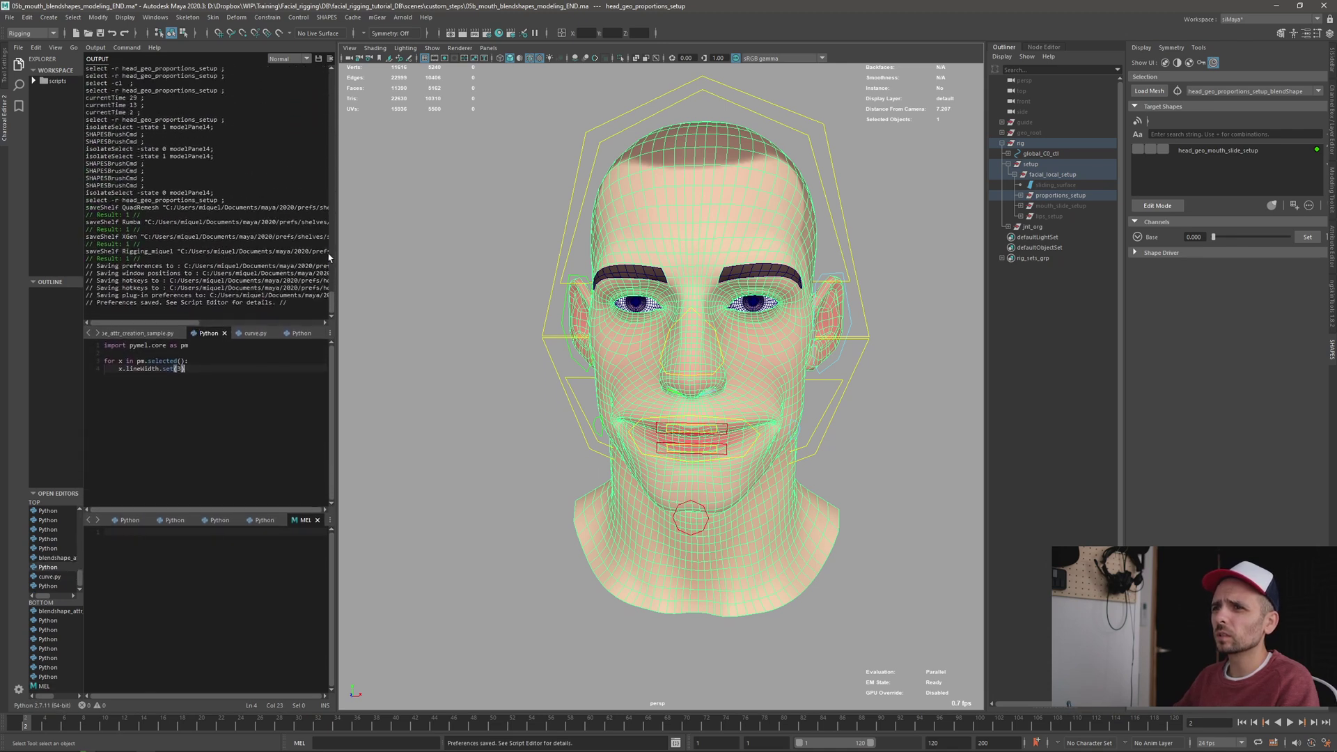
click(319, 58)
Sculpt another corrective on the smile pose, distorting both sides of the forehead, the cheek and the mouth, and exit edit mode
click(1156, 206)
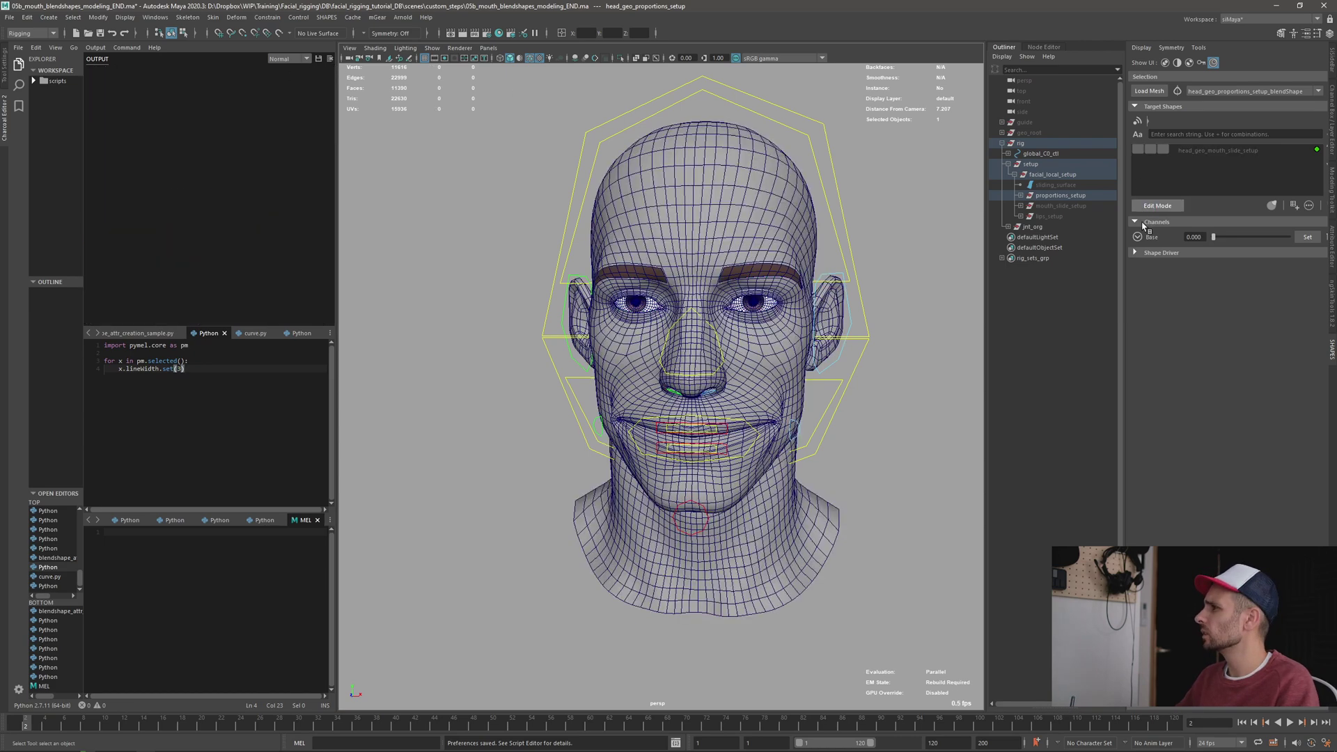
drag(813, 243, 828, 251)
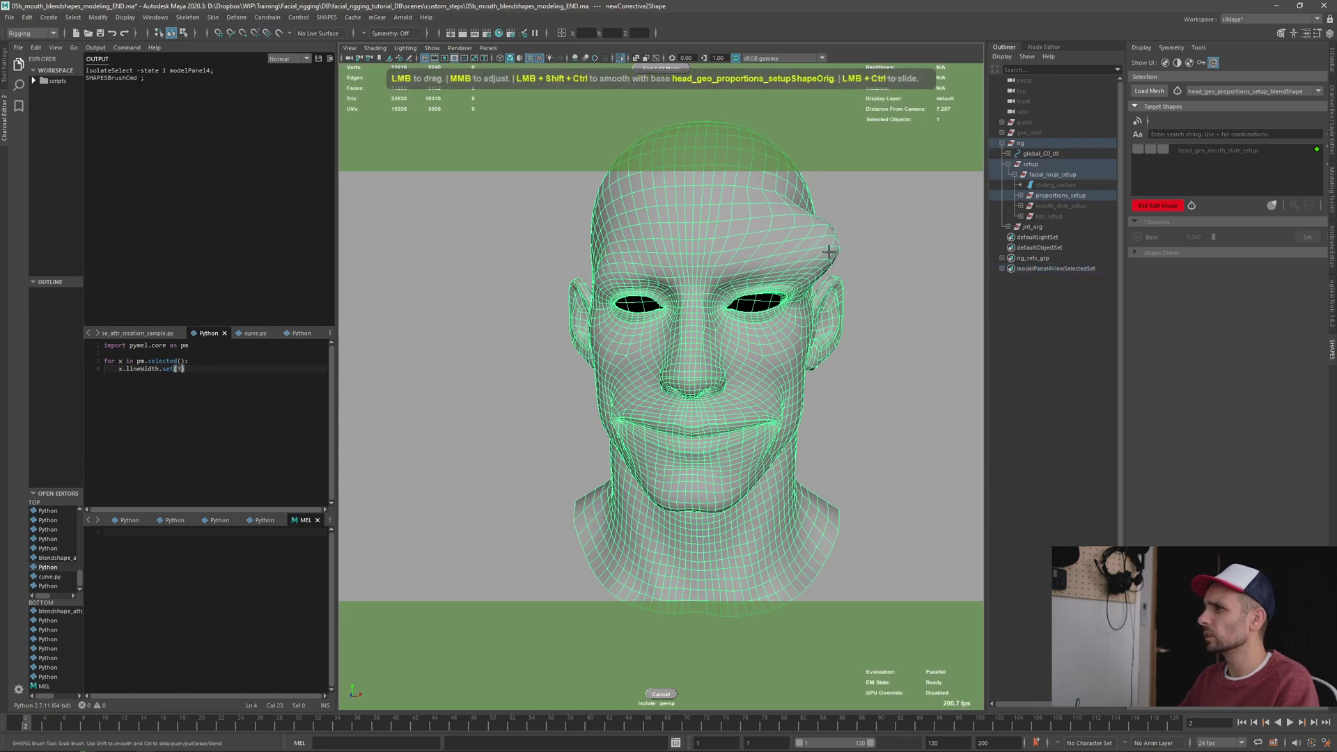
mouse_move(665, 250)
mouse_down()
mouse_move(592, 270)
mouse_move(593, 288)
mouse_up()
mouse_move(606, 326)
mouse_down()
mouse_move(595, 334)
mouse_move(600, 376)
mouse_up()
drag(618, 404, 607, 416)
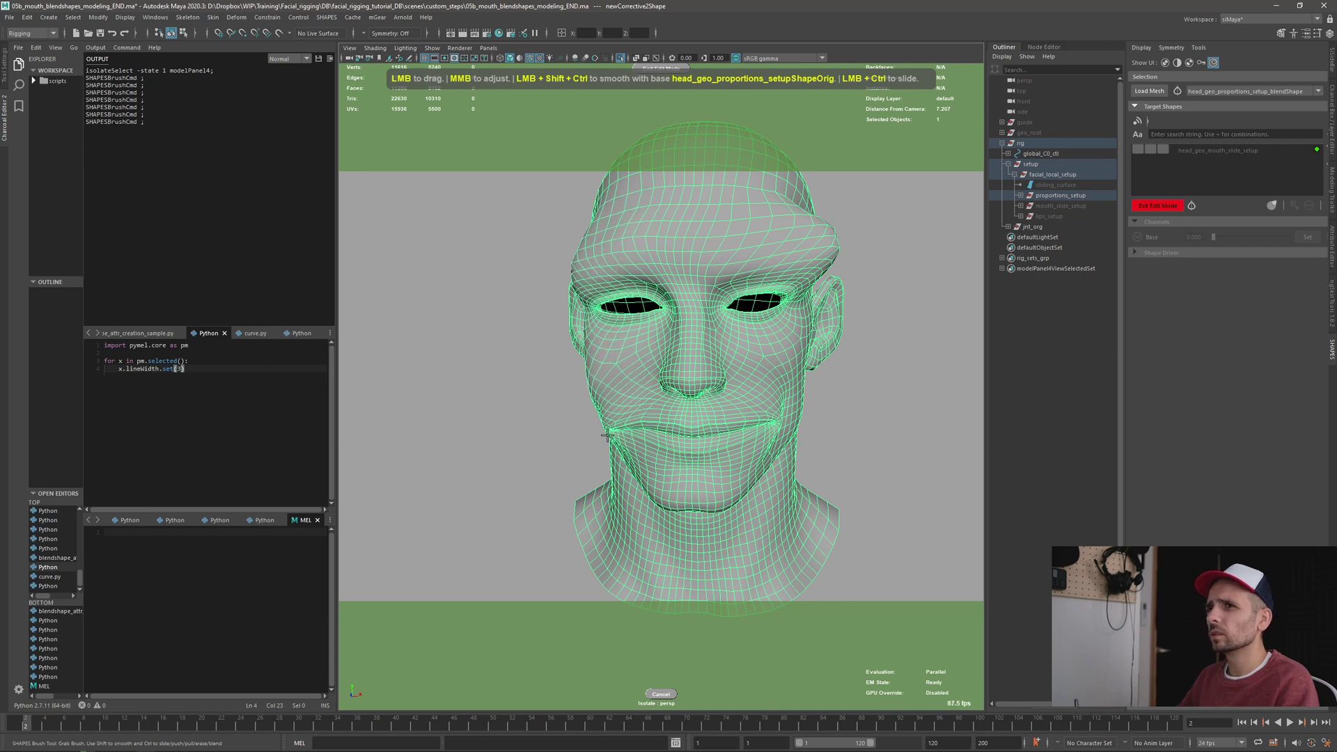
drag(621, 465, 618, 472)
drag(646, 471, 717, 471)
drag(771, 439, 801, 393)
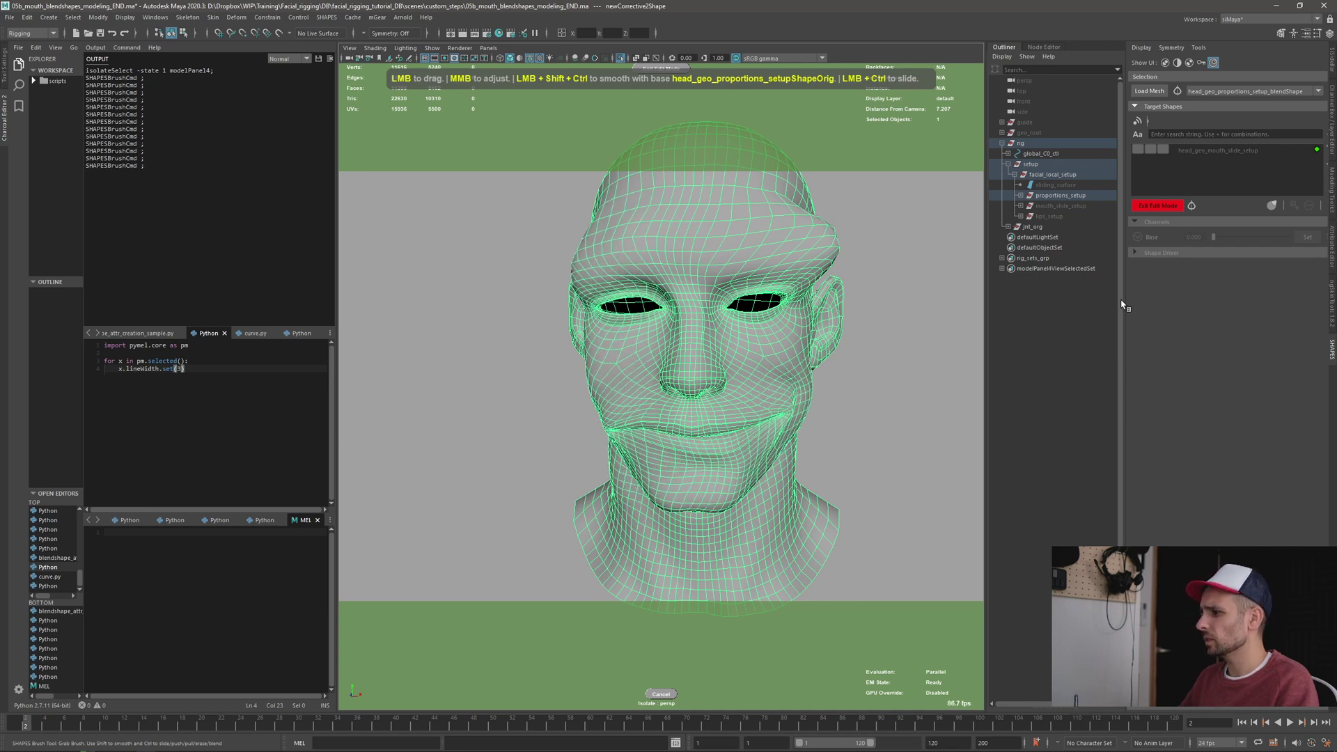
click(1158, 206)
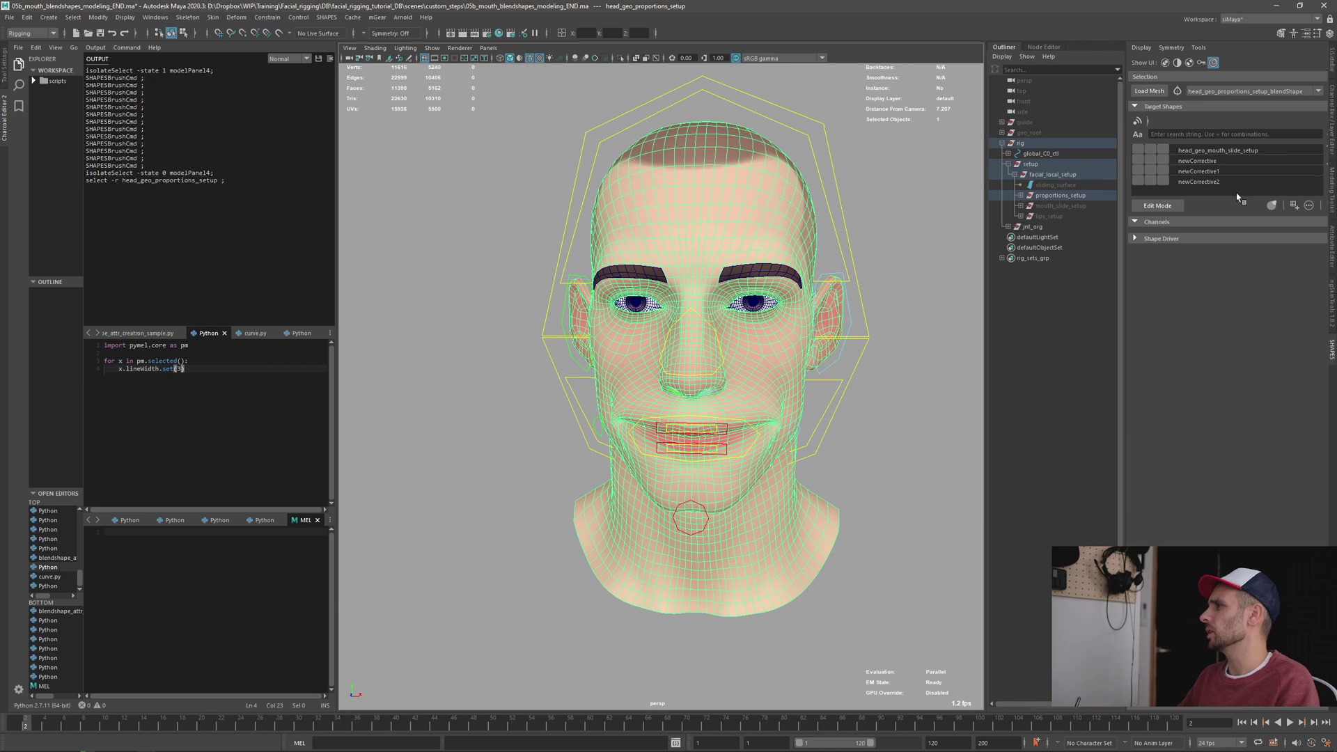
Switch on the toggle above the Target Shapes search and sculpt a new corrective bulging the character's left forehead outward
click(1138, 122)
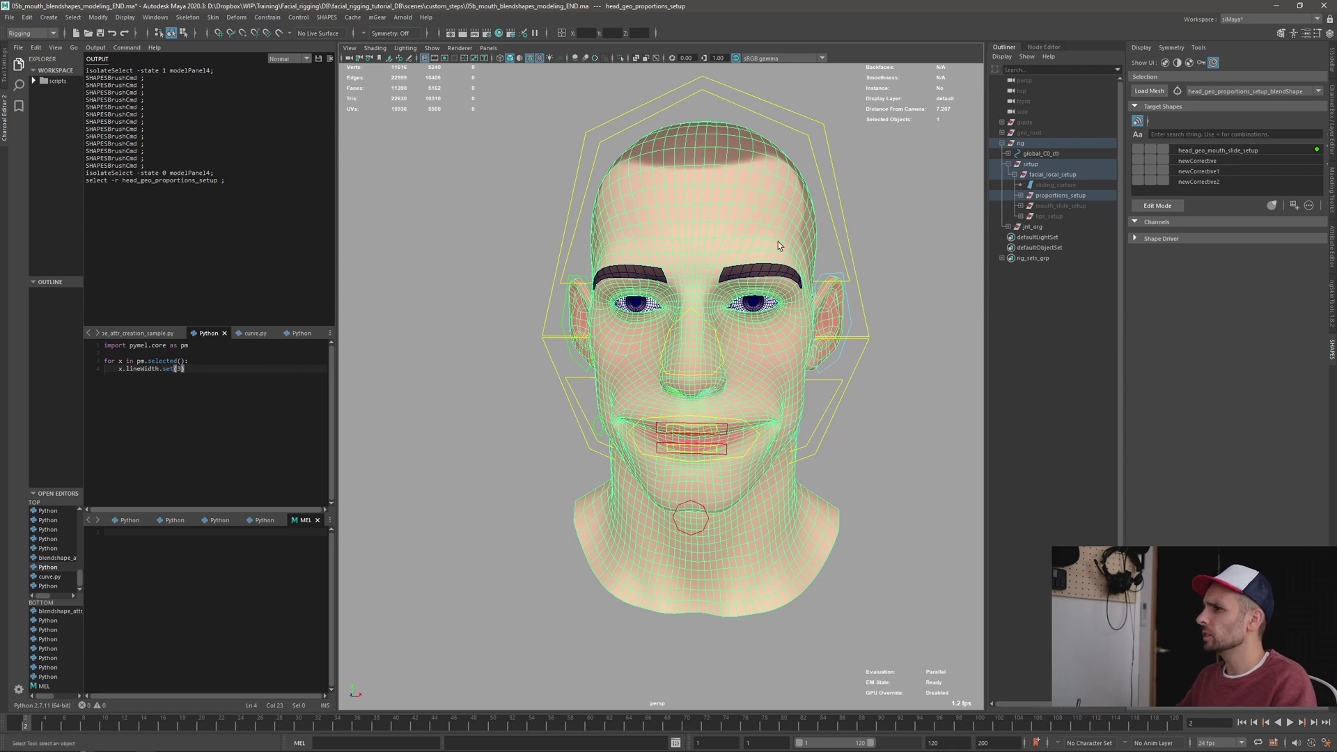
click(792, 230)
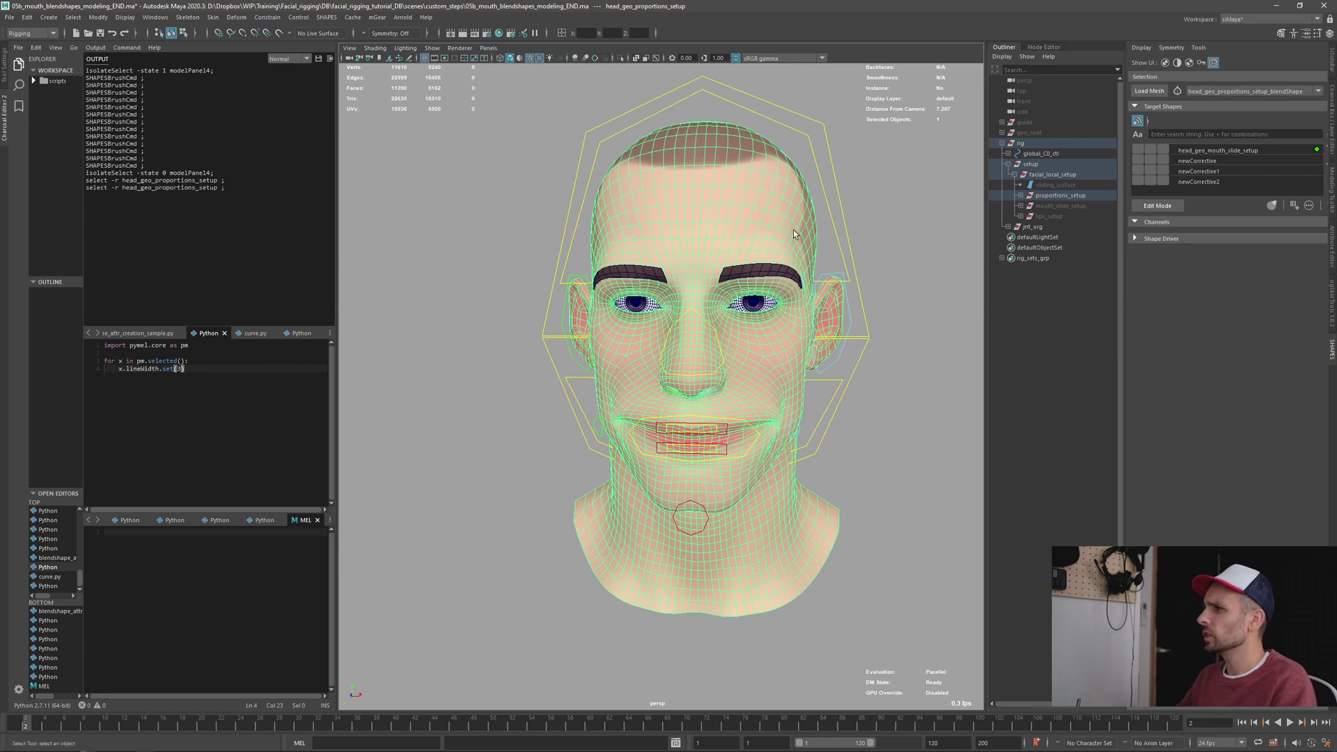
click(1151, 207)
mouse_move(772, 220)
mouse_down()
mouse_move(816, 223)
mouse_move(792, 193)
mouse_up()
drag(792, 209, 832, 249)
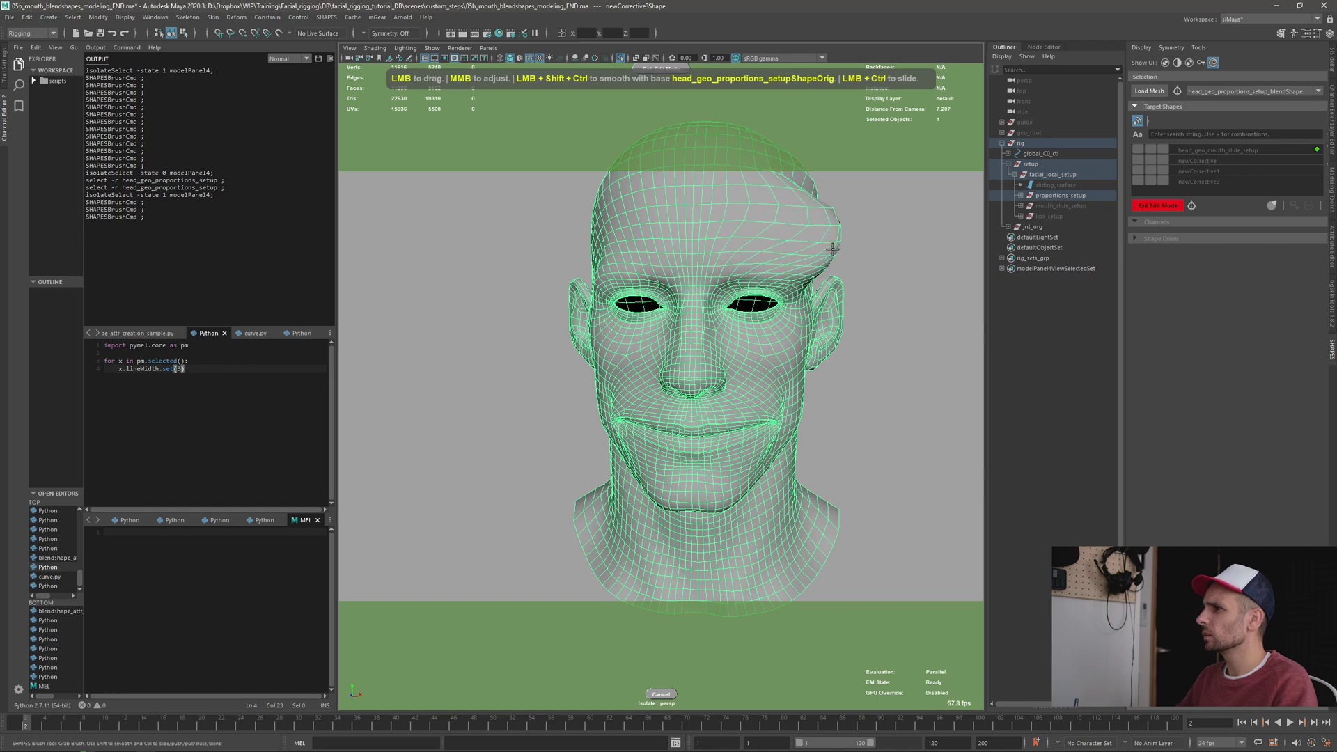
click(1156, 207)
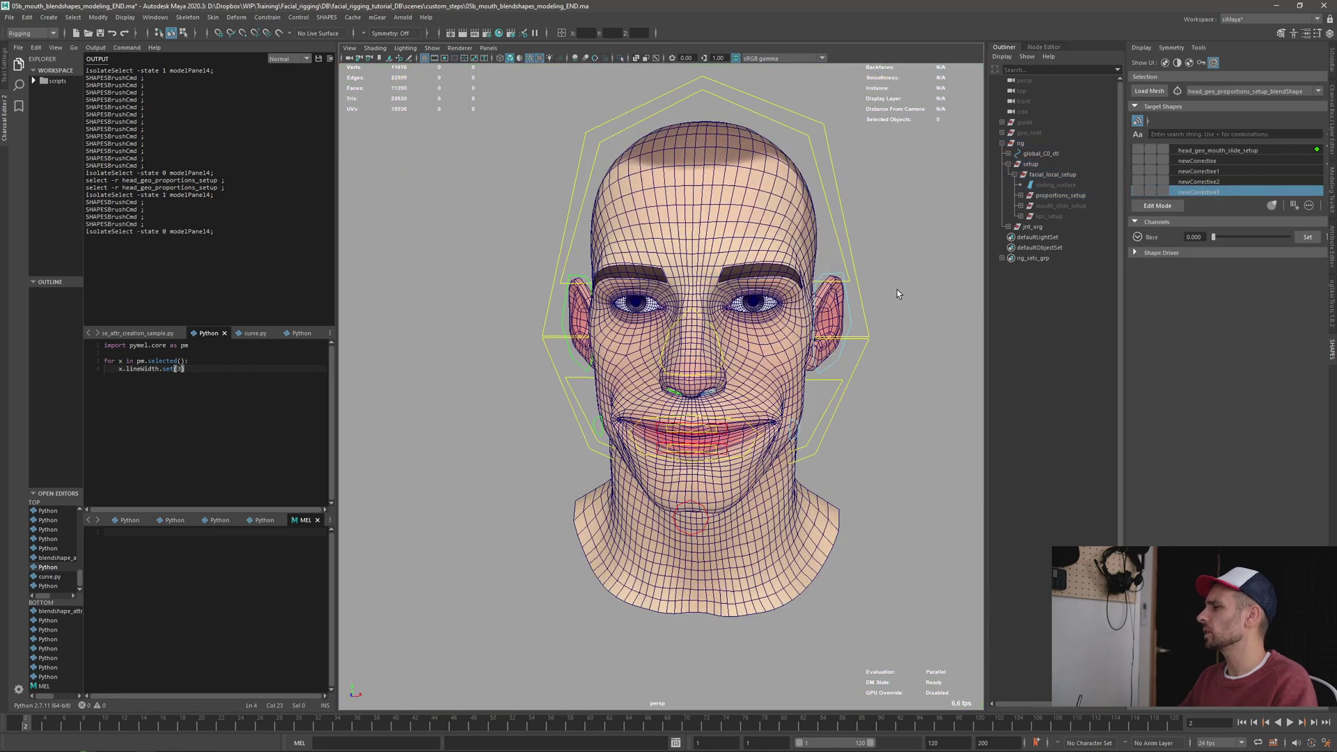
Select newCorrective1, return to frame 1, and sculpt a corrective pulling the character's left mouth corner down and outward
click(1213, 170)
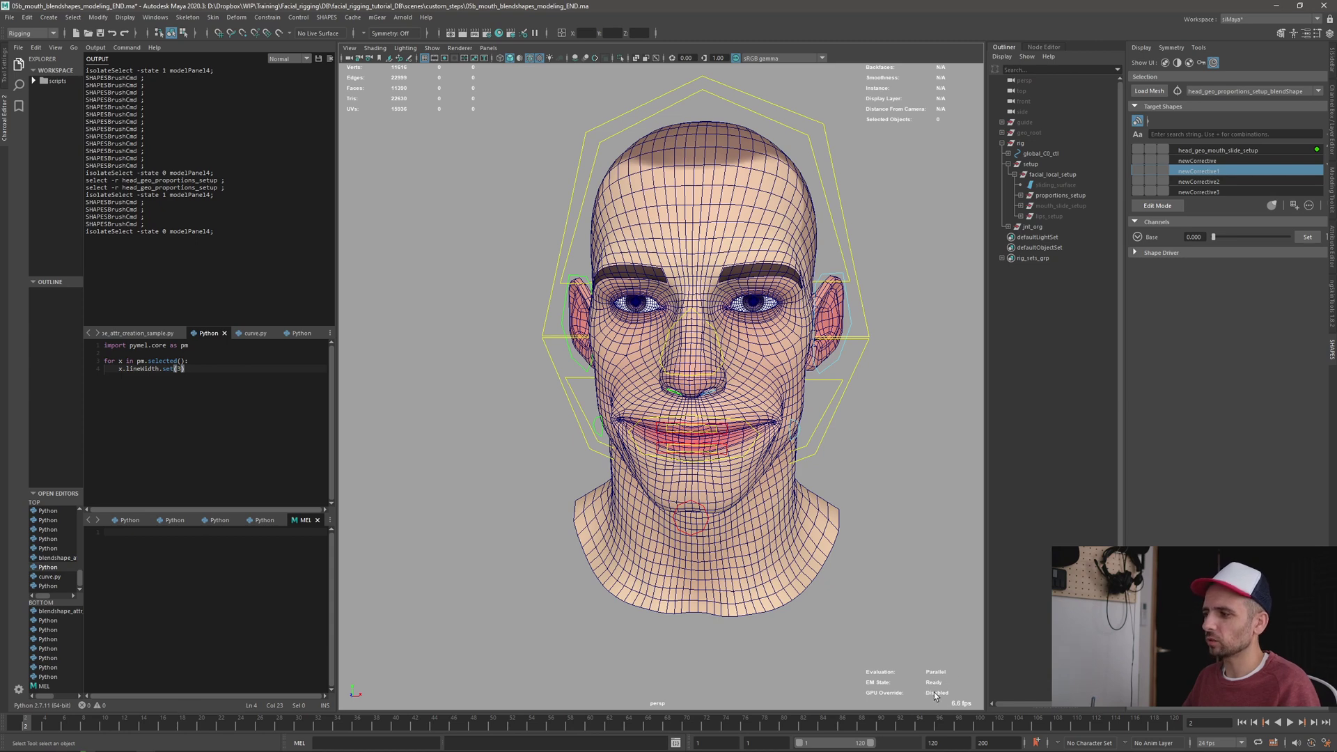
click(15, 724)
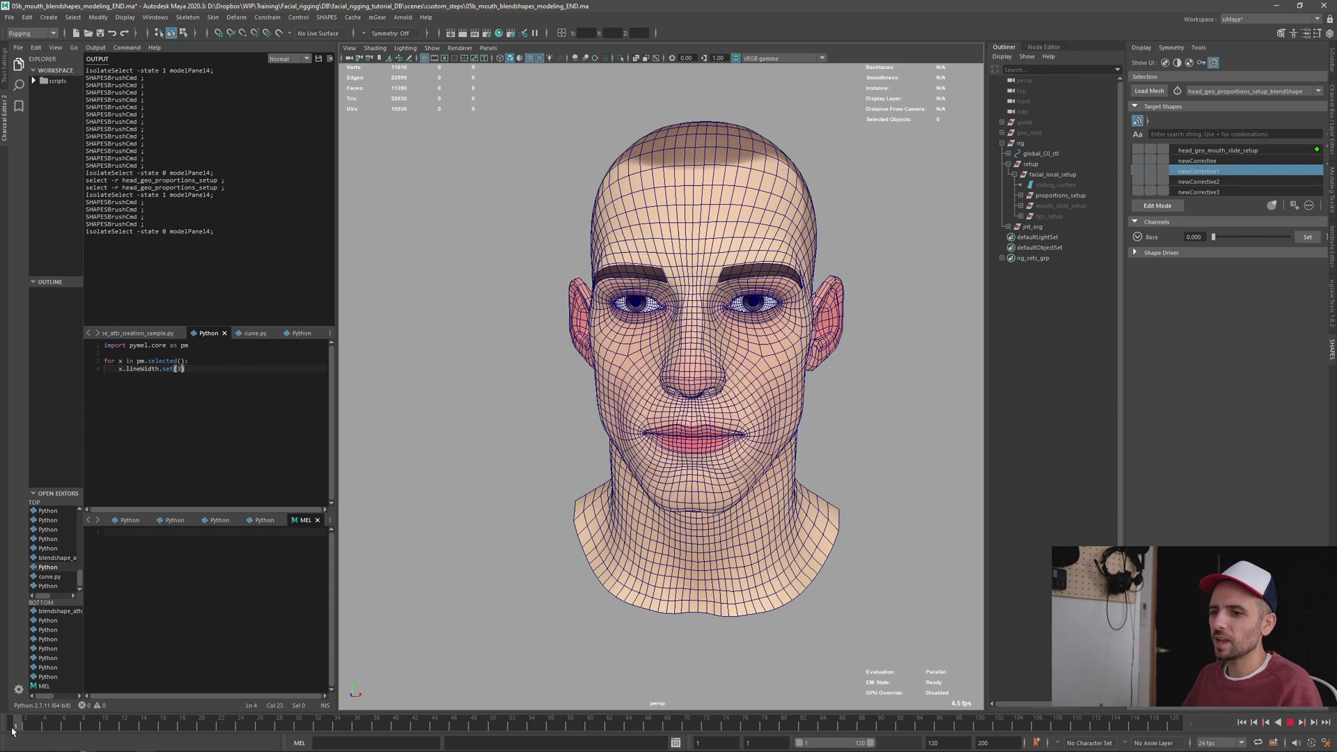
click(1159, 206)
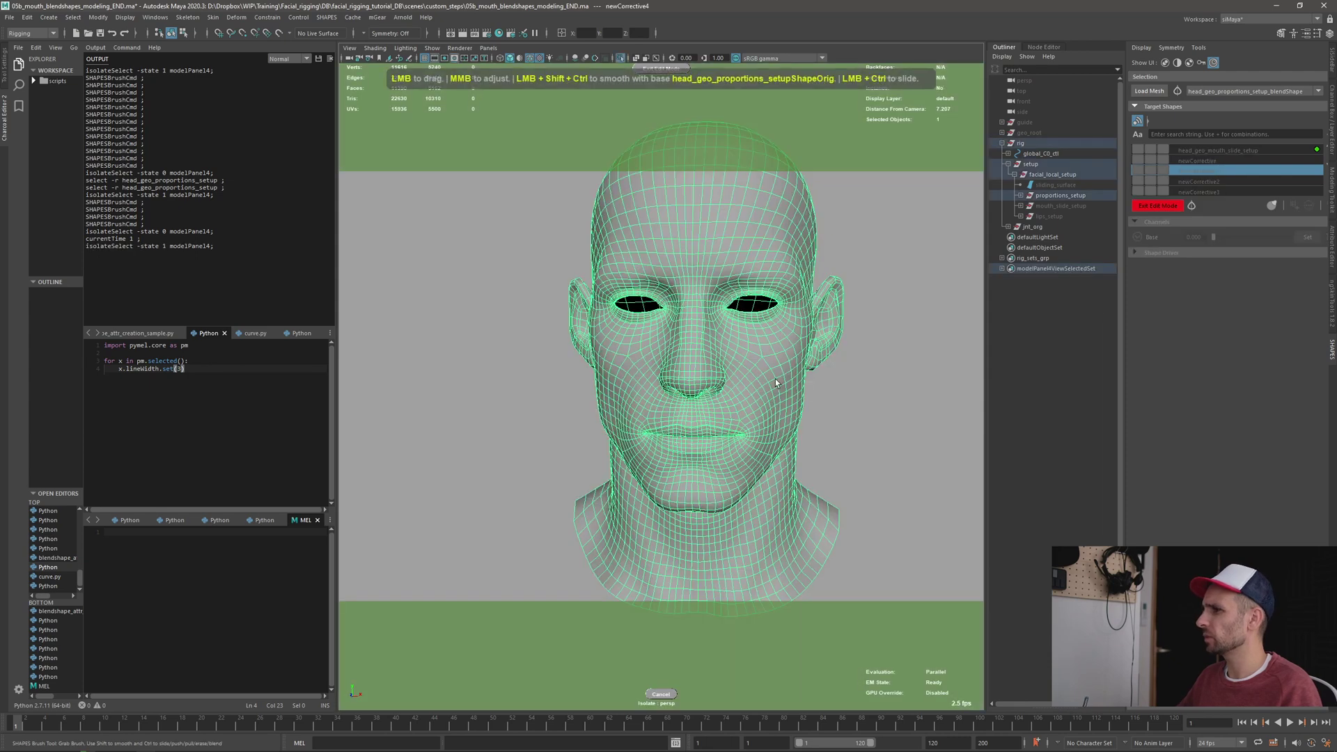
drag(739, 432, 751, 452)
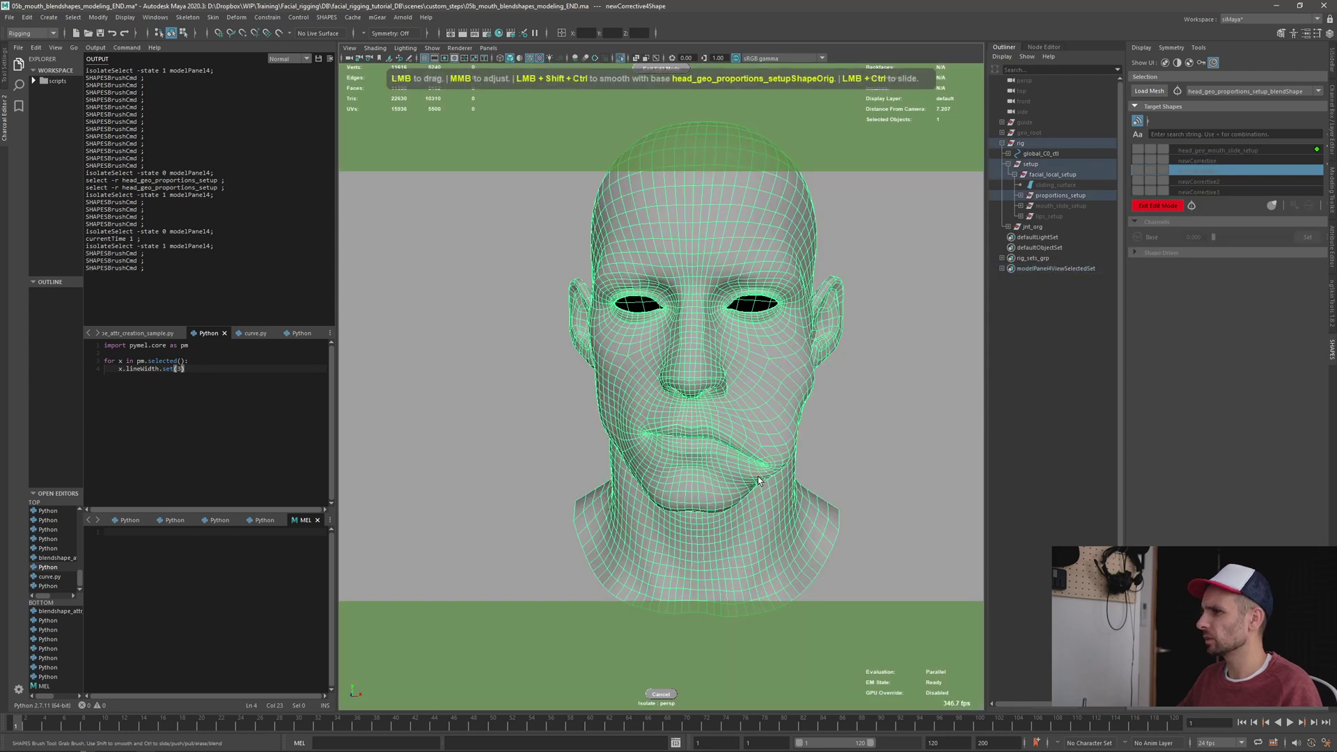
click(1159, 206)
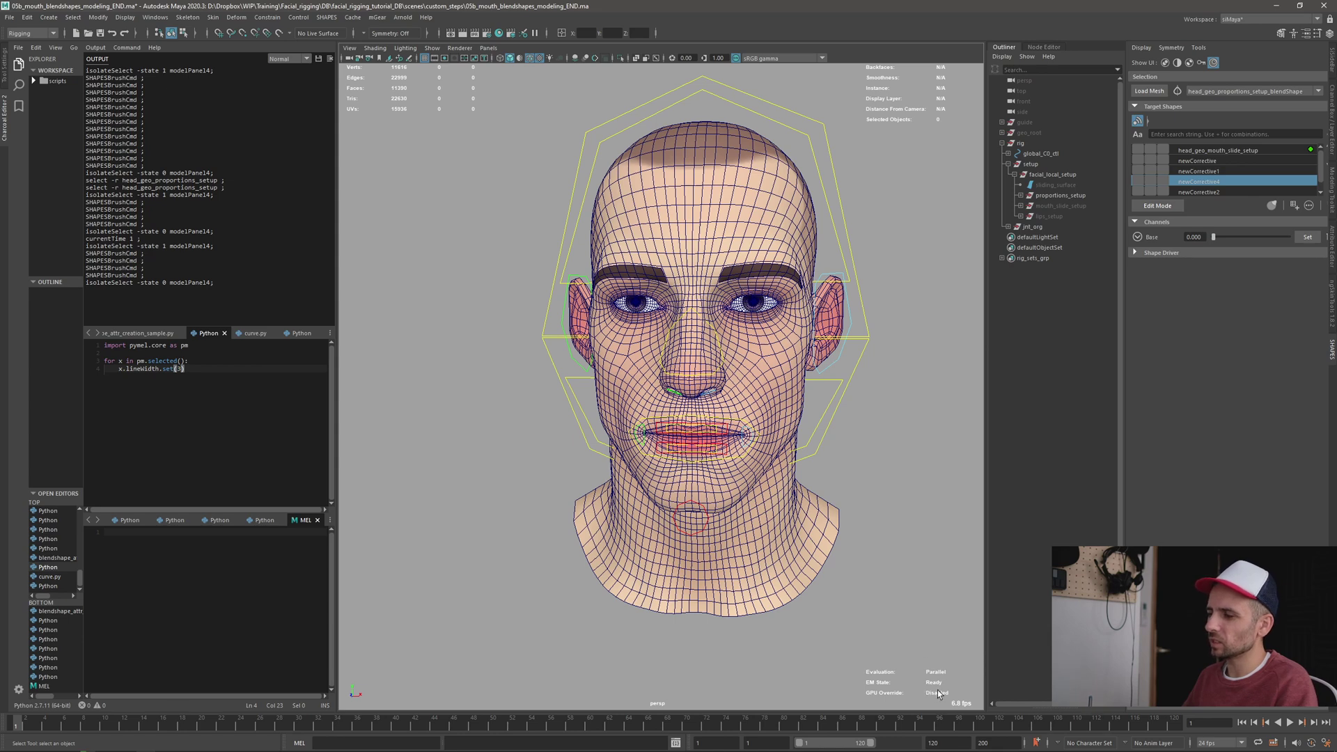
Move the timeline to frame 3 and widen the SHAPES panel to reveal its full set of controls
drag(19, 725, 35, 727)
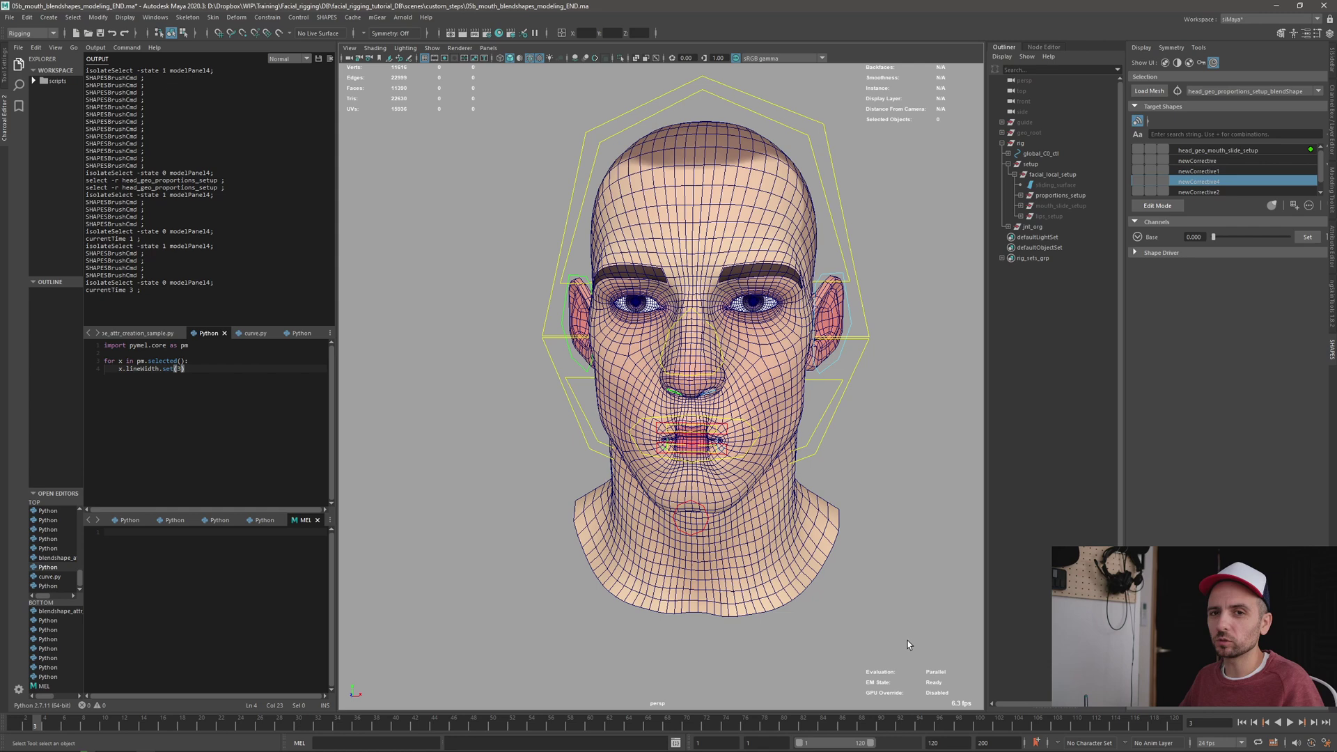
click(1222, 163)
drag(1318, 174, 1317, 186)
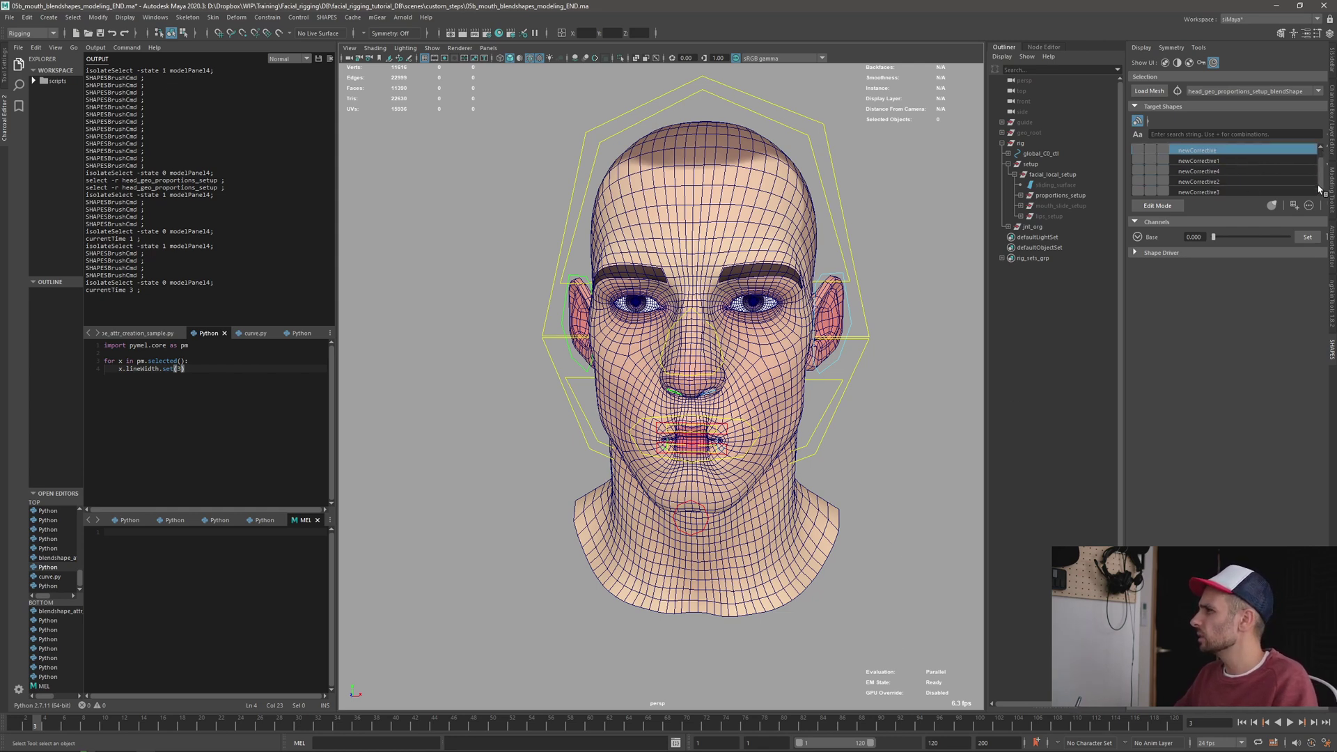
shift+click(1220, 192)
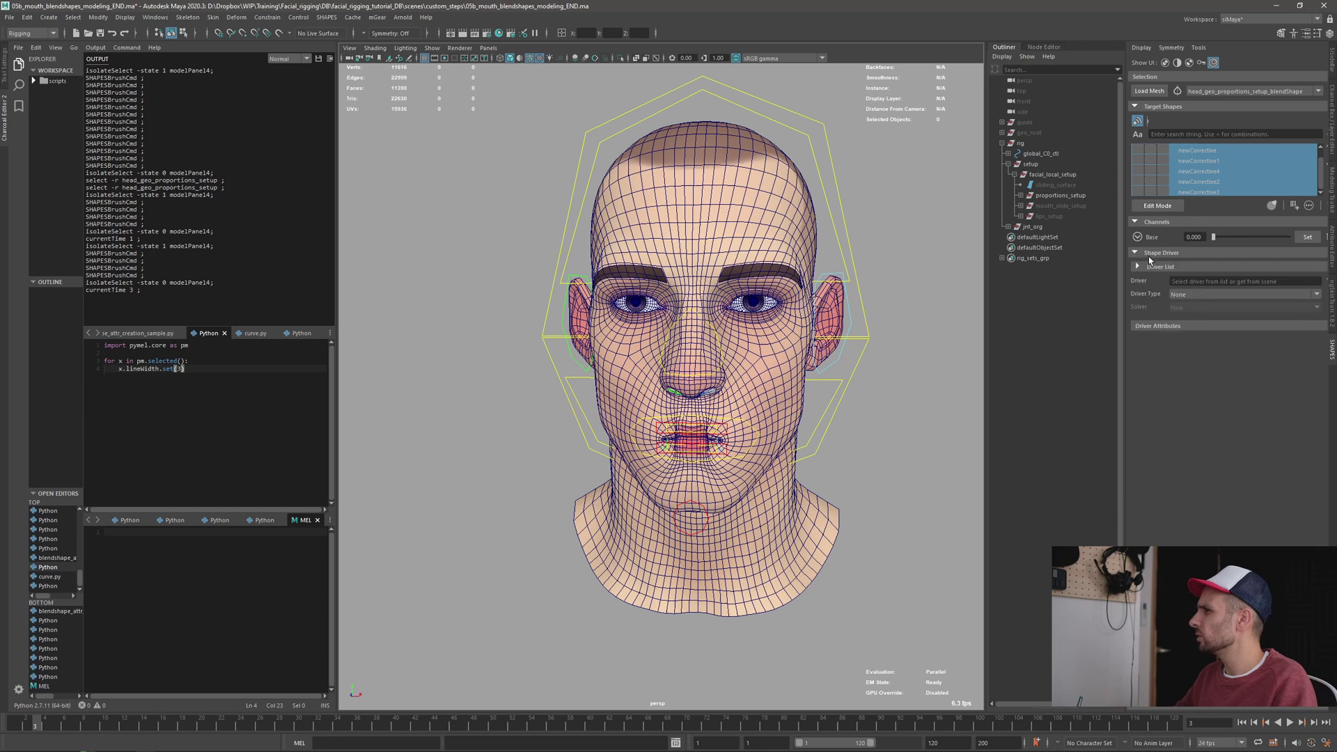
click(1222, 183)
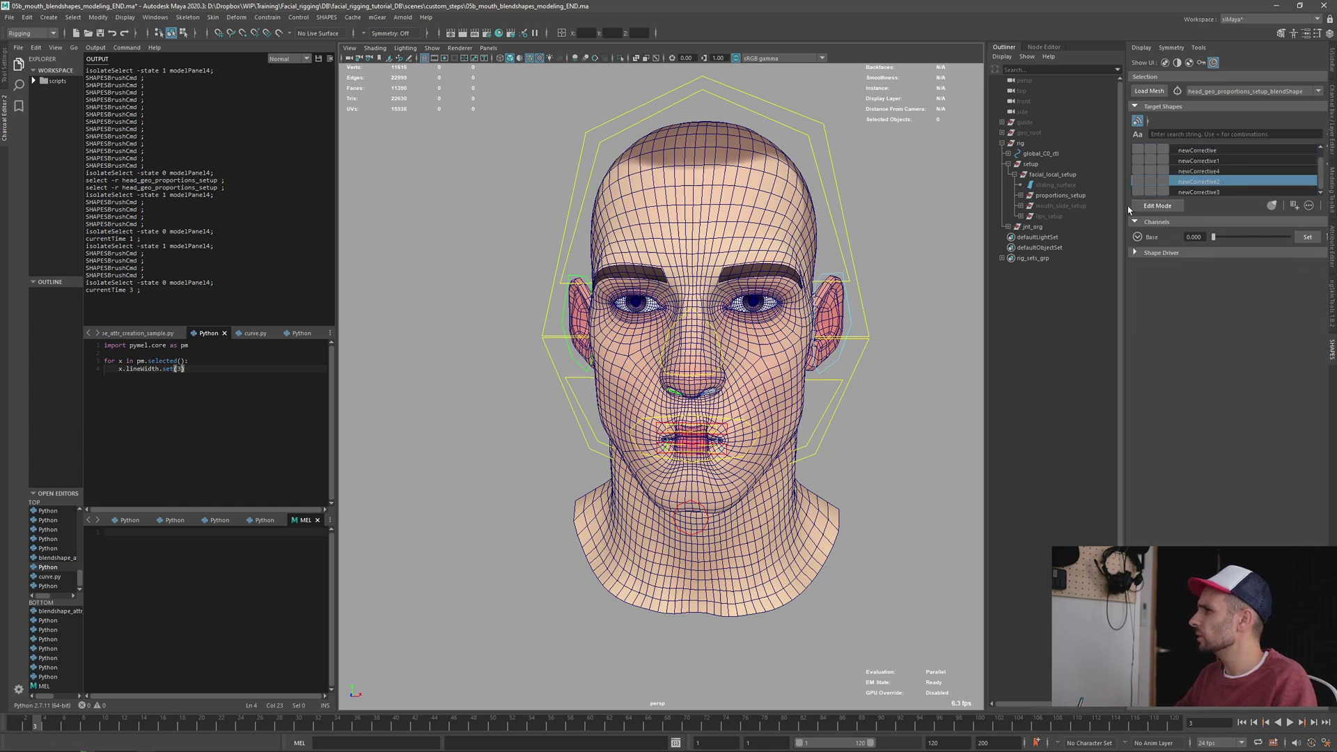
drag(1129, 209, 1105, 209)
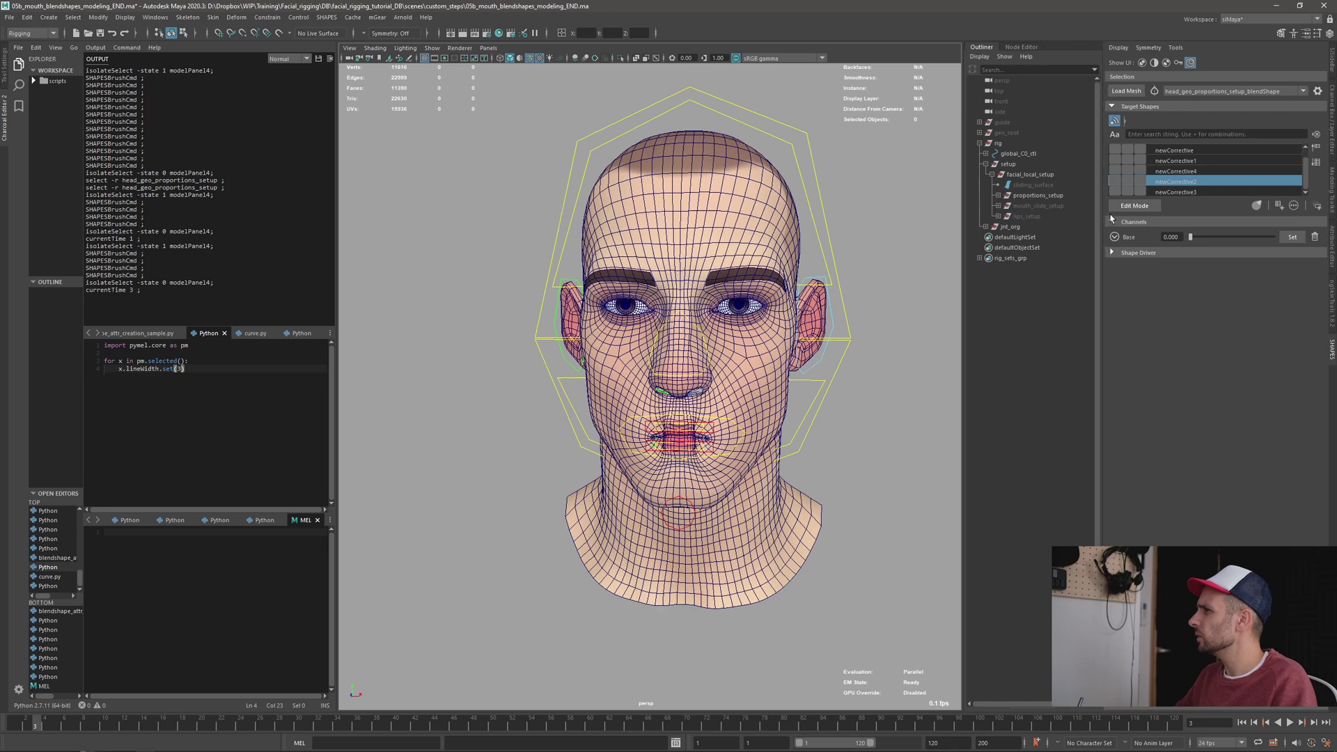
Delete all the newCorrective test shapes from the target list, keeping only head_geo_mouth_slide_setup
click(1193, 152)
click(1300, 171)
drag(1304, 169, 1306, 147)
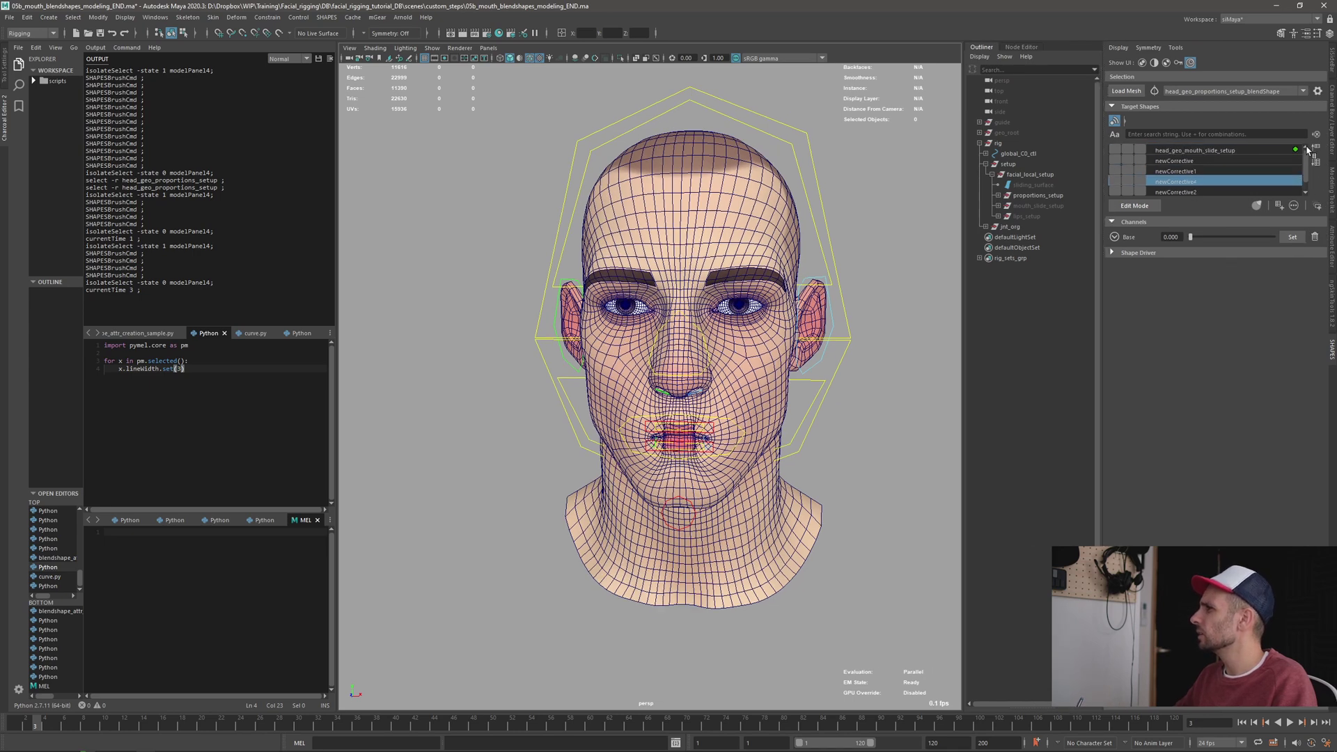
click(1212, 160)
click(1304, 192)
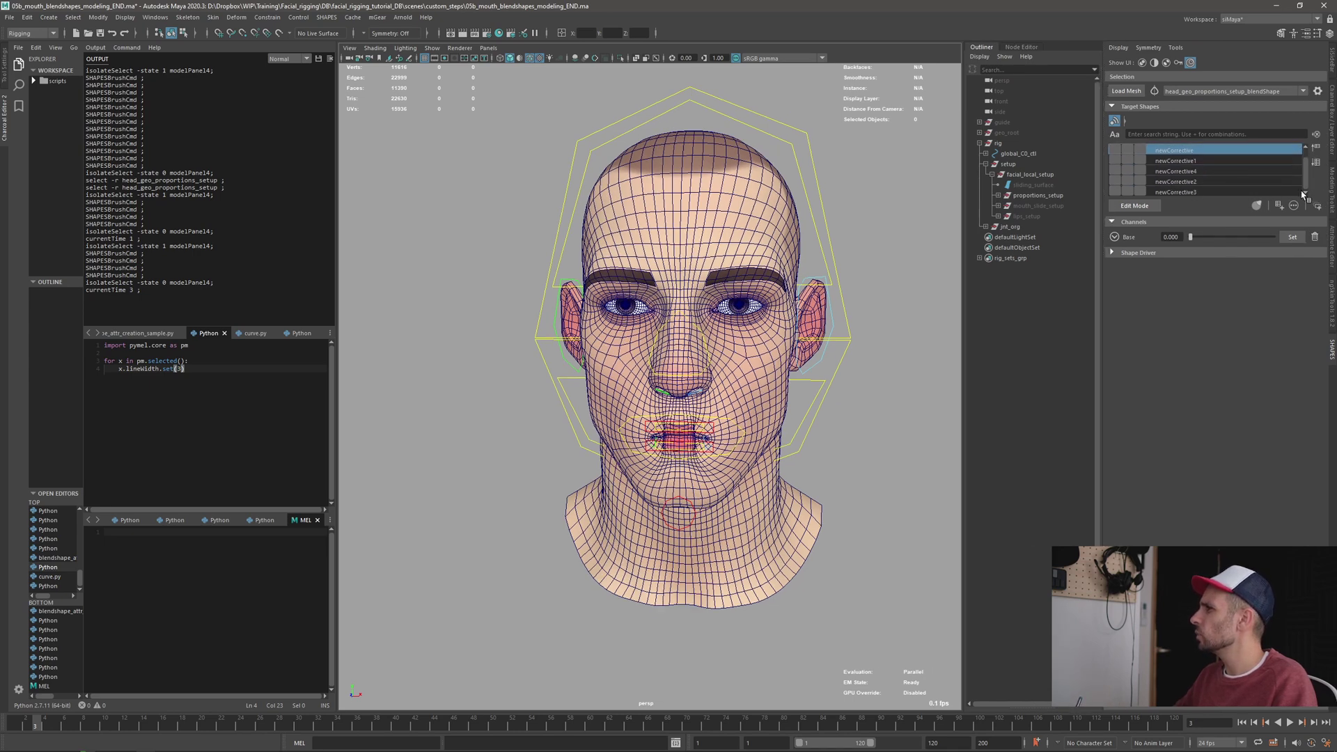
shift+click(1206, 195)
click(1314, 237)
click(645, 383)
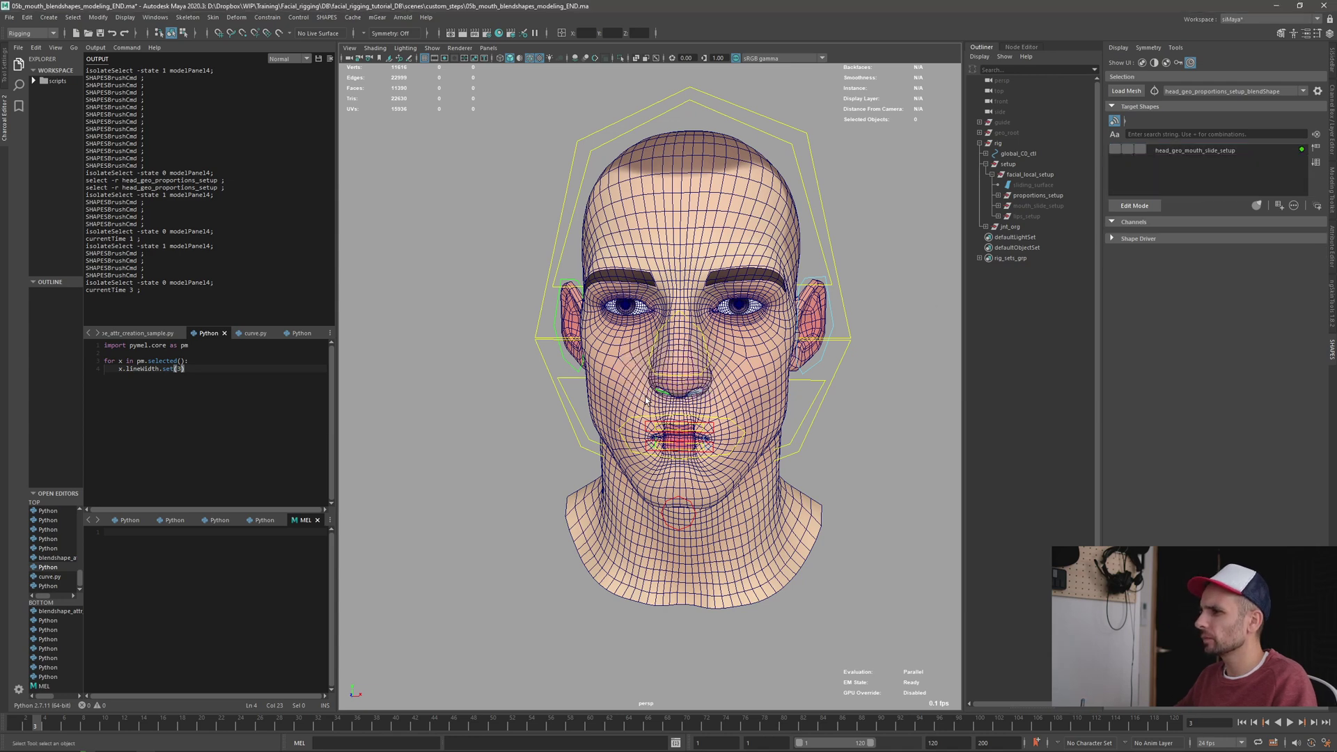
Go to the smile pose on frame 2 and inspect the crease at the character's left mouth corner
scroll(514, 406, up, 3)
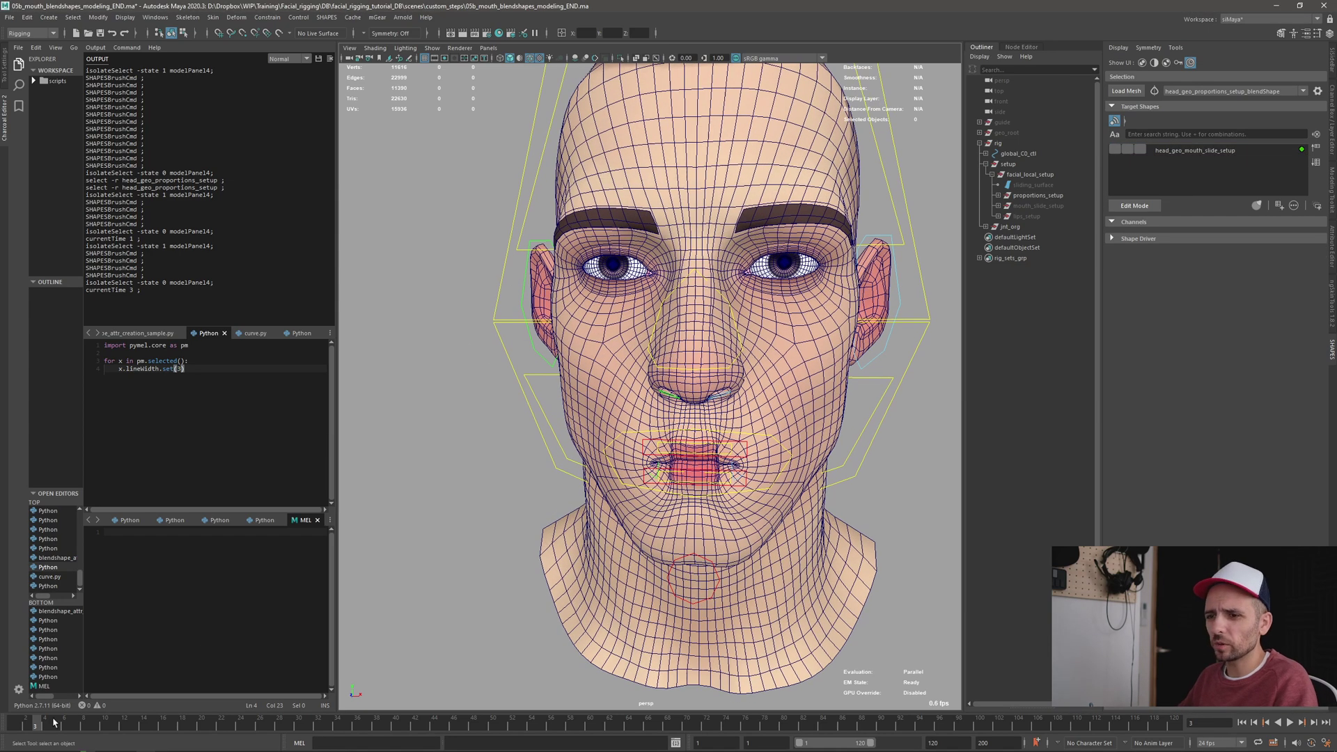
drag(54, 723, 21, 726)
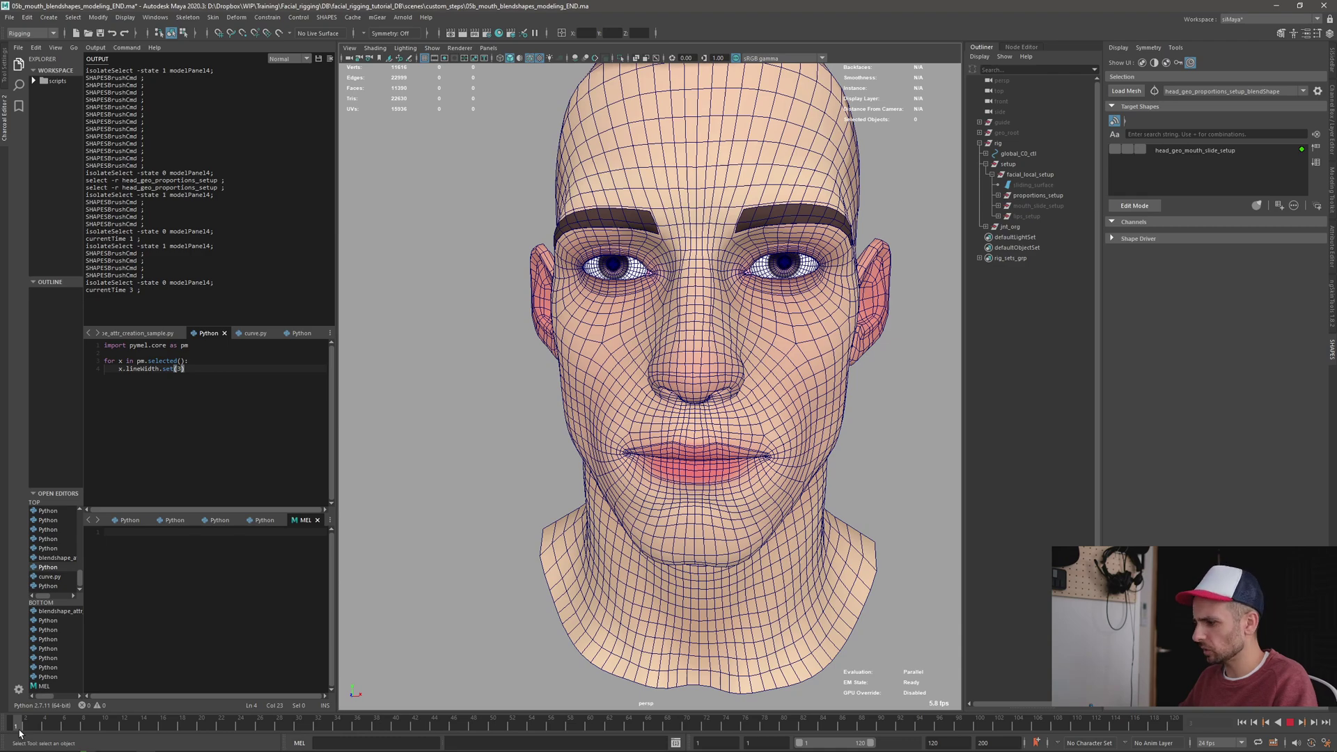
drag(16, 733, 25, 732)
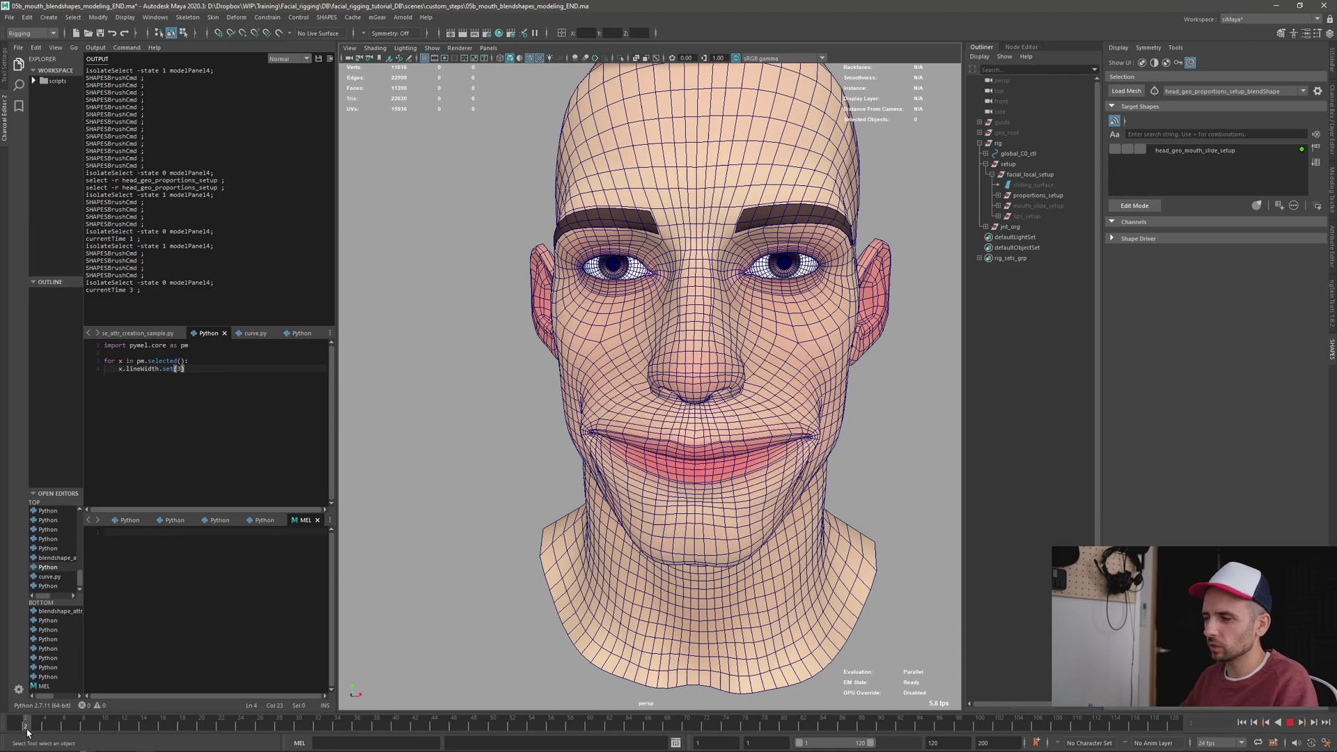
alt+drag(632, 422, 604, 363)
alt+drag(775, 492, 637, 473)
alt+right_drag(689, 445, 841, 427)
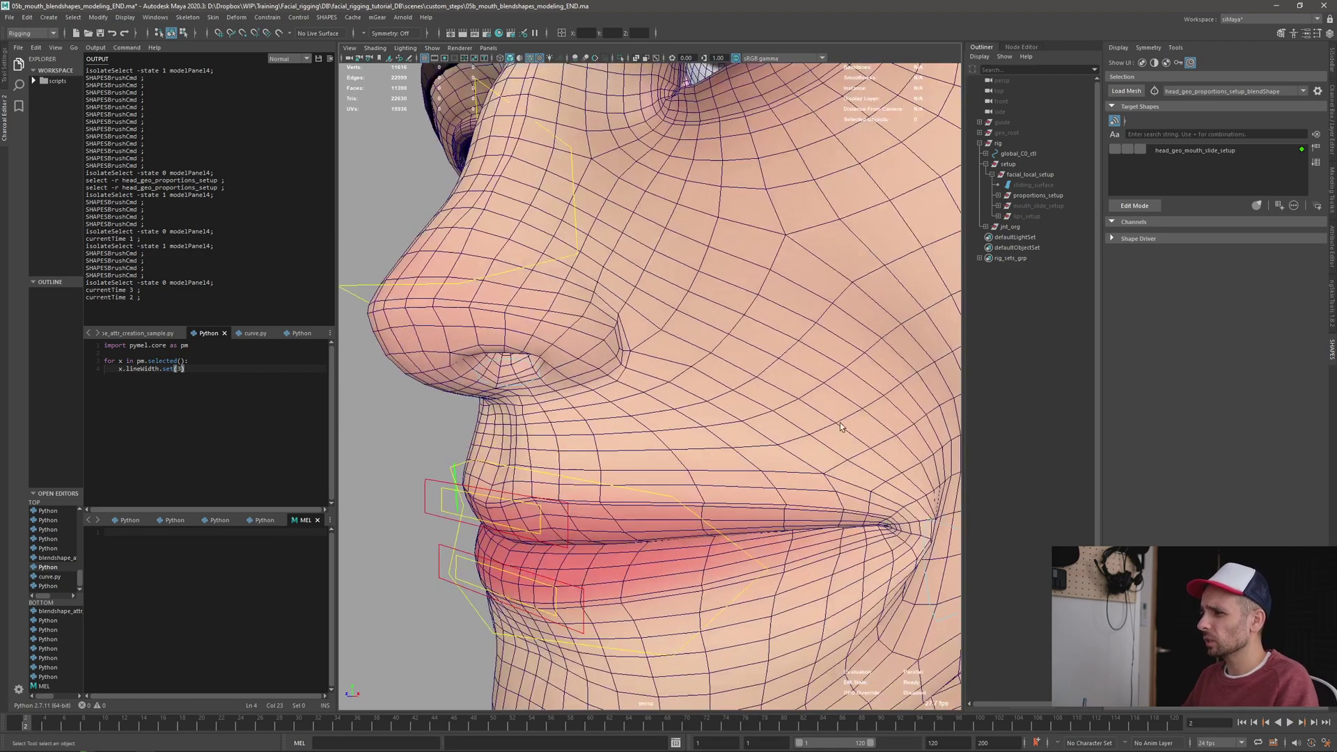
scroll(840, 427, down, 8)
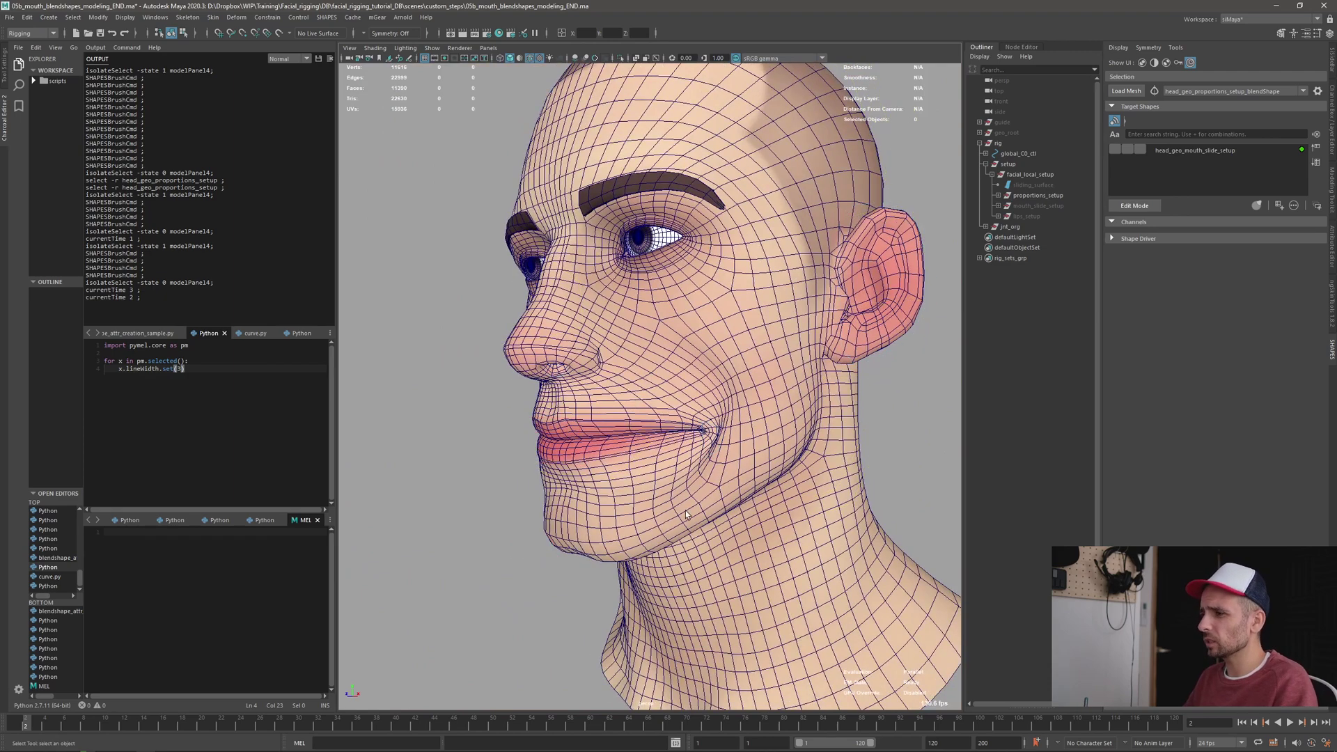
alt+drag(686, 514, 740, 414)
scroll(800, 468, up, 4)
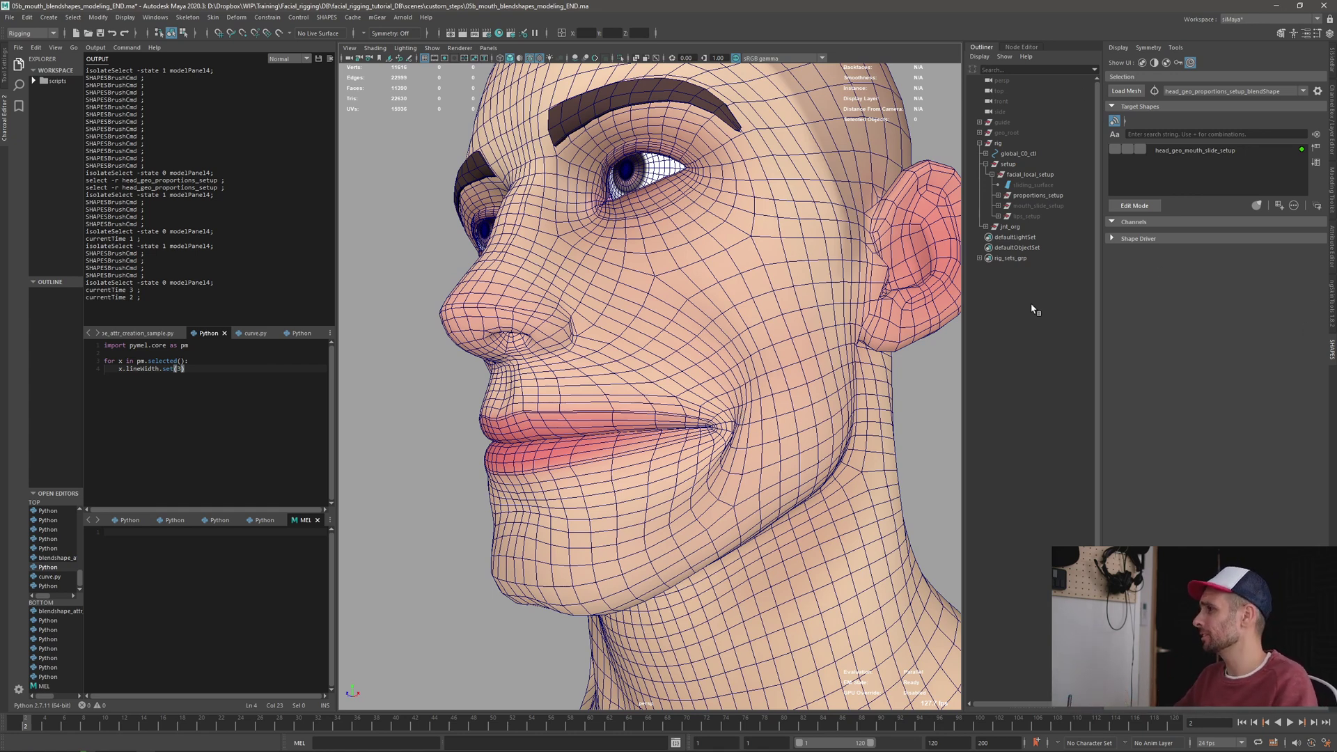
alt+middle_drag(753, 386, 746, 357)
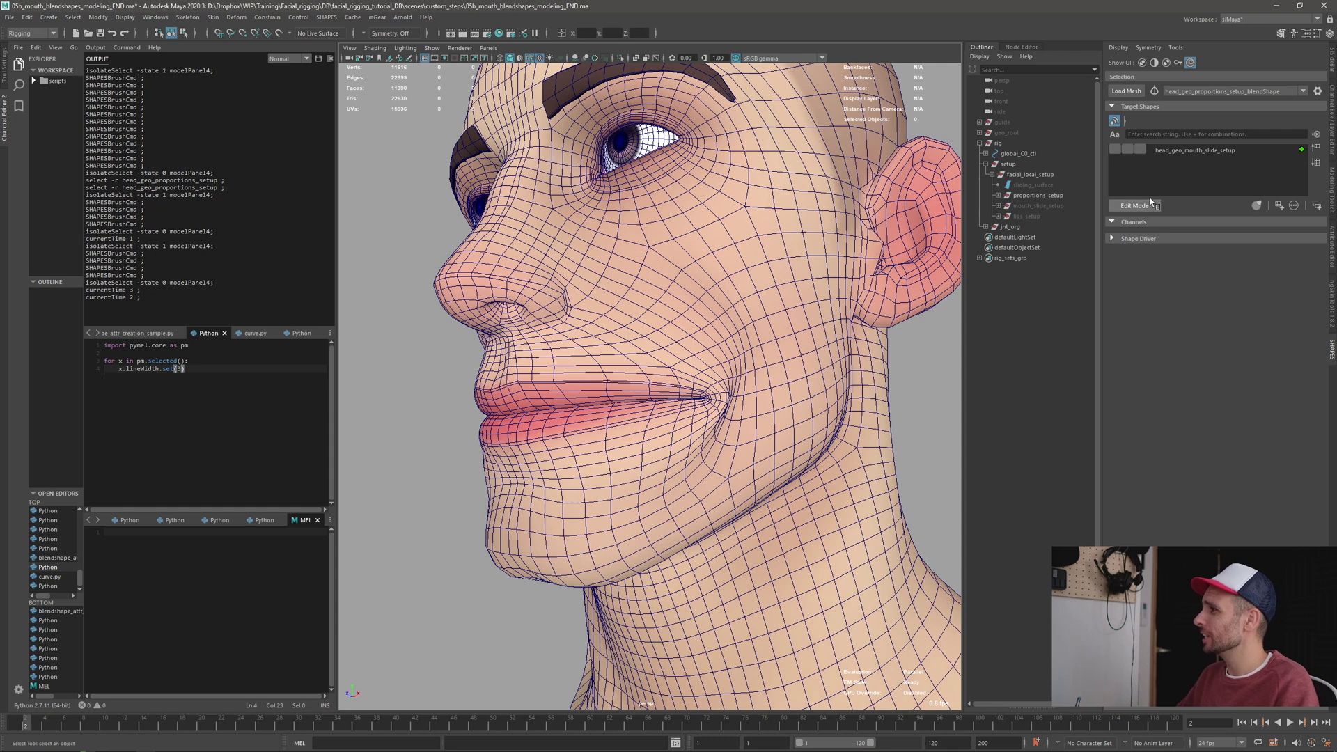
Enter edit mode for a new corrective, set the sculpt brush's max. displacement to 0.0105 and soften the crease beside the left mouth corner
click(1144, 207)
scroll(685, 423, up, 5)
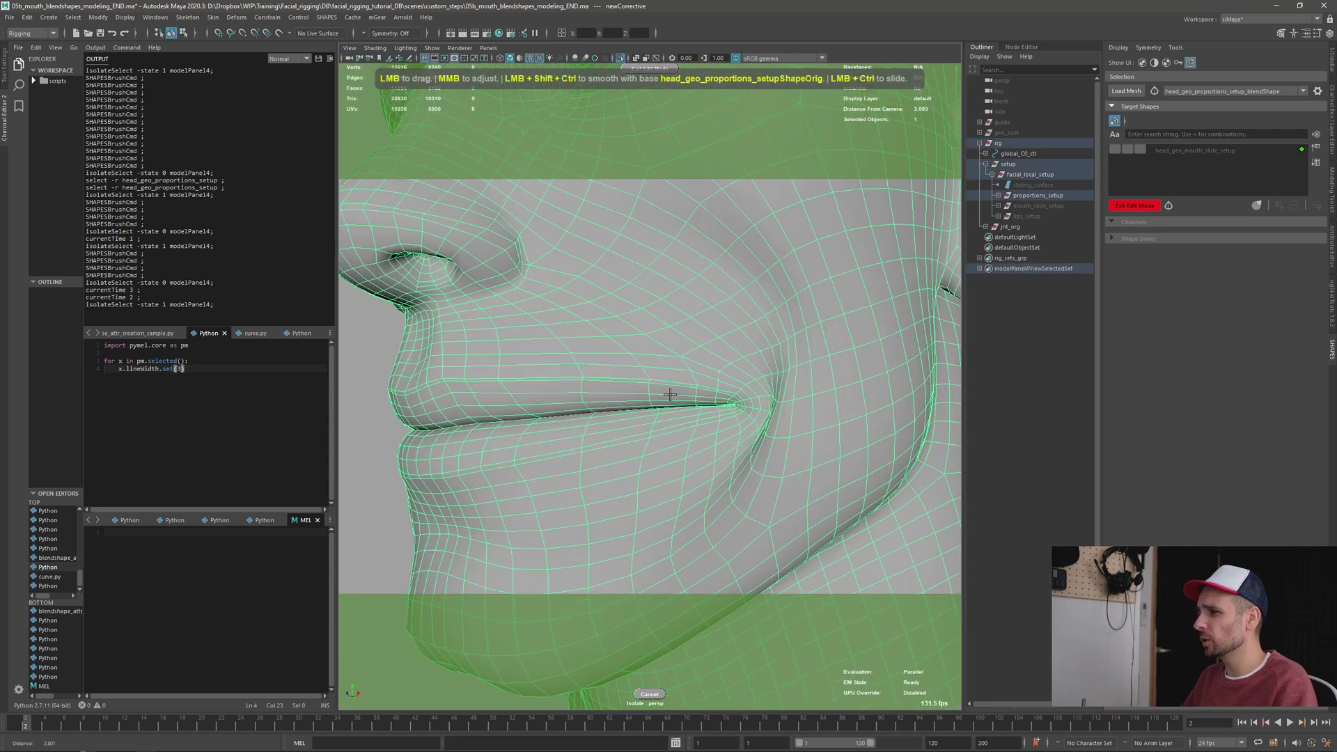
alt+drag(685, 423, 699, 434)
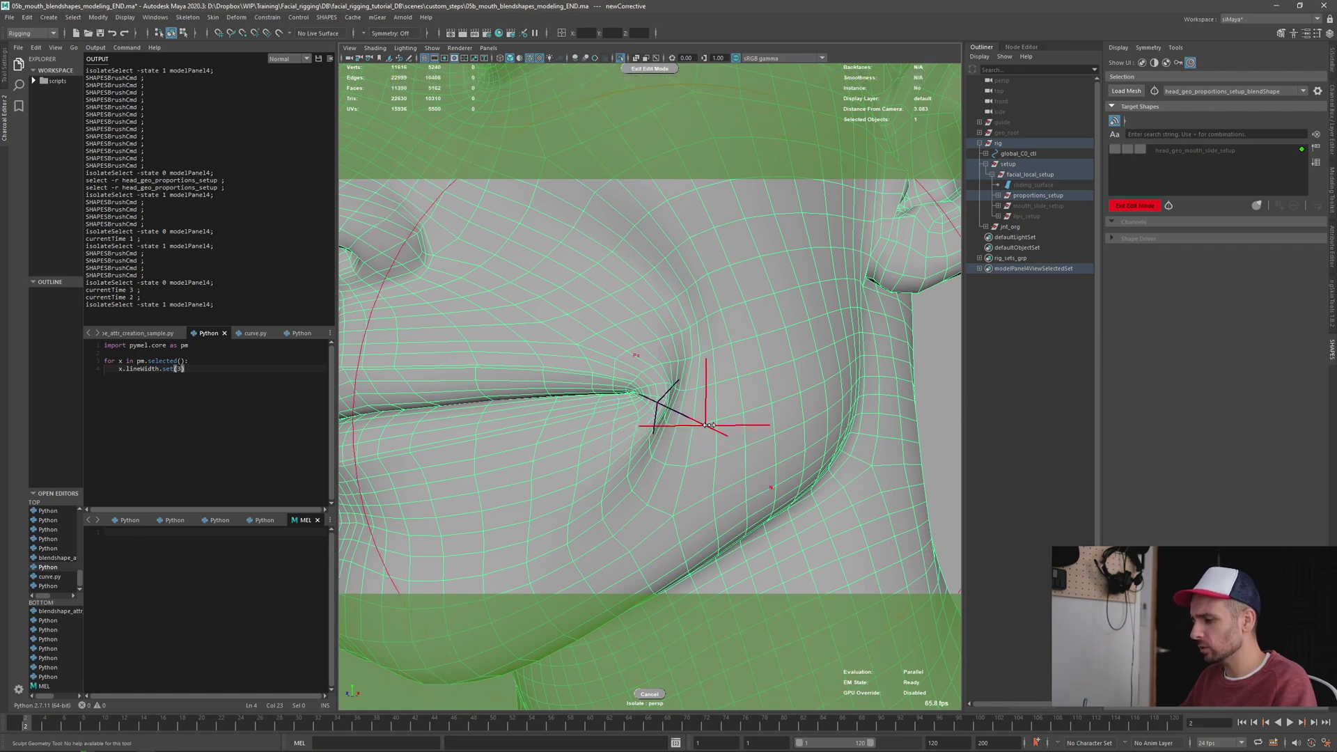
middle_drag(687, 424, 543, 432)
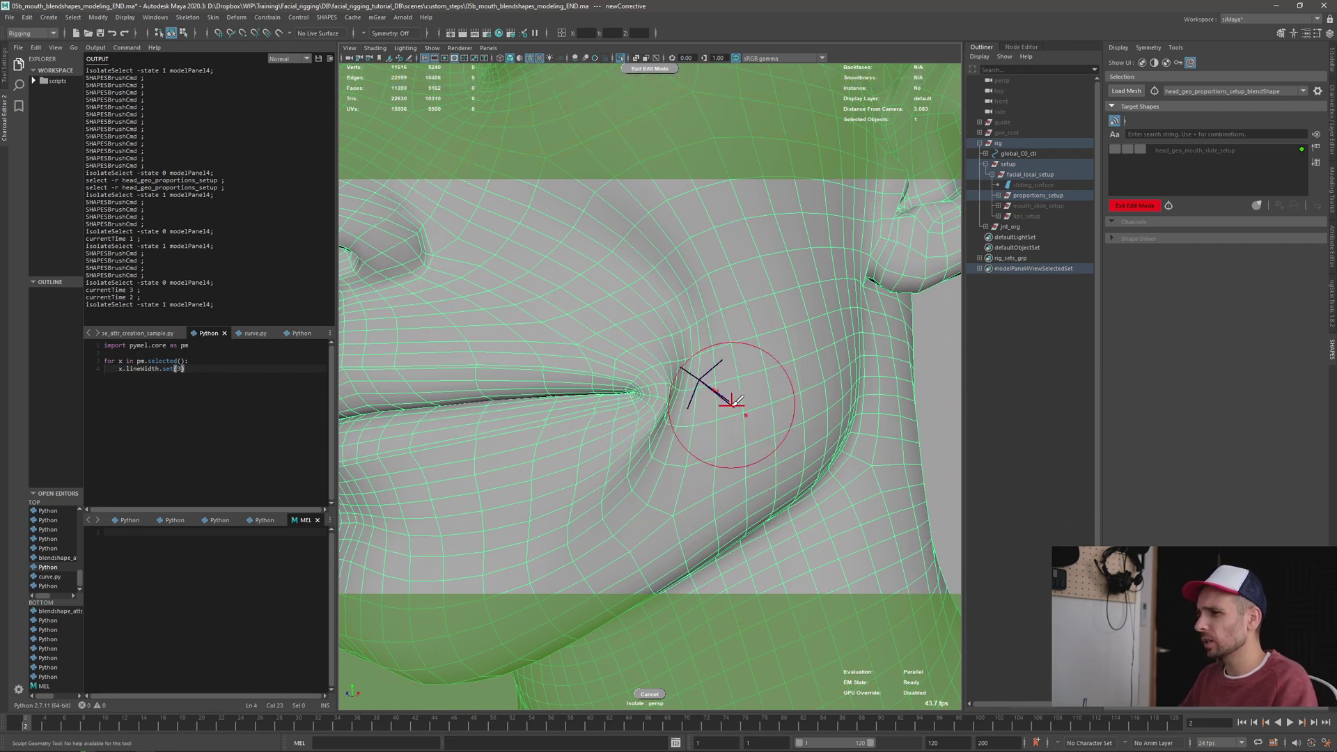
alt+drag(688, 408, 710, 397)
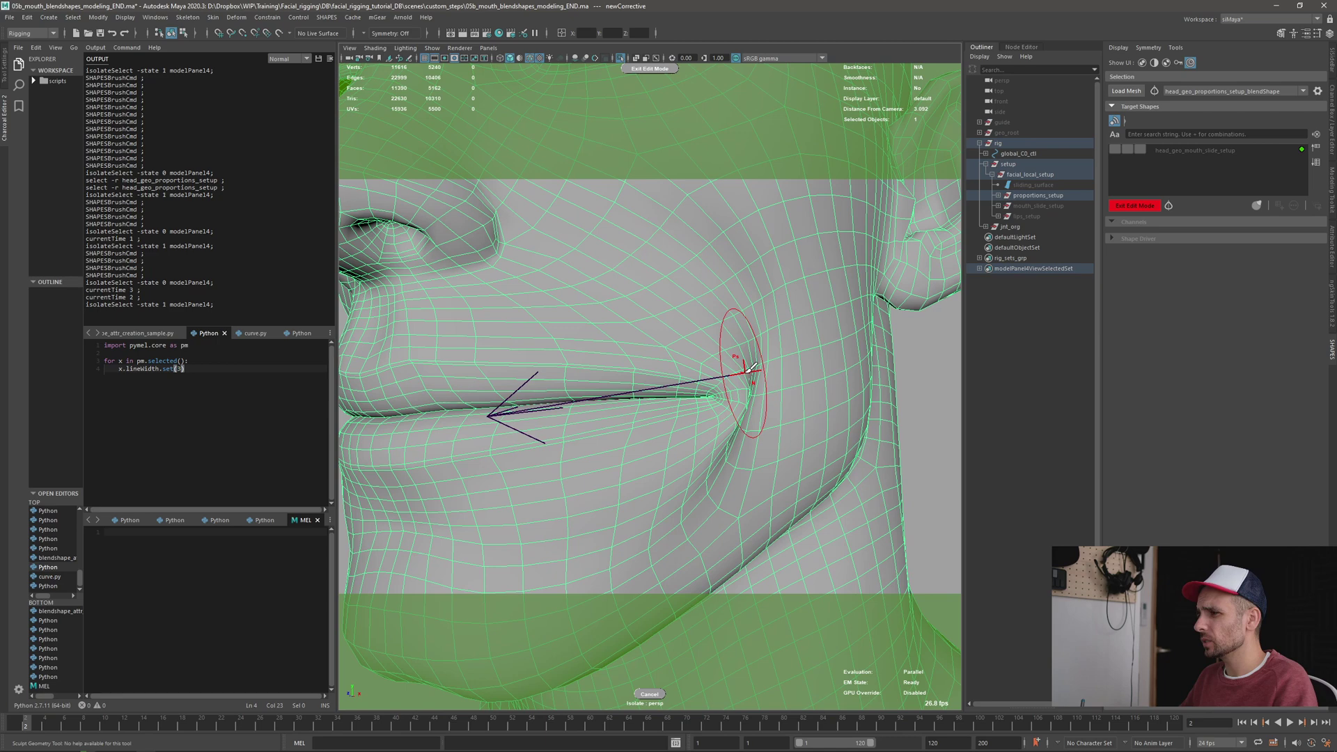
click(5, 63)
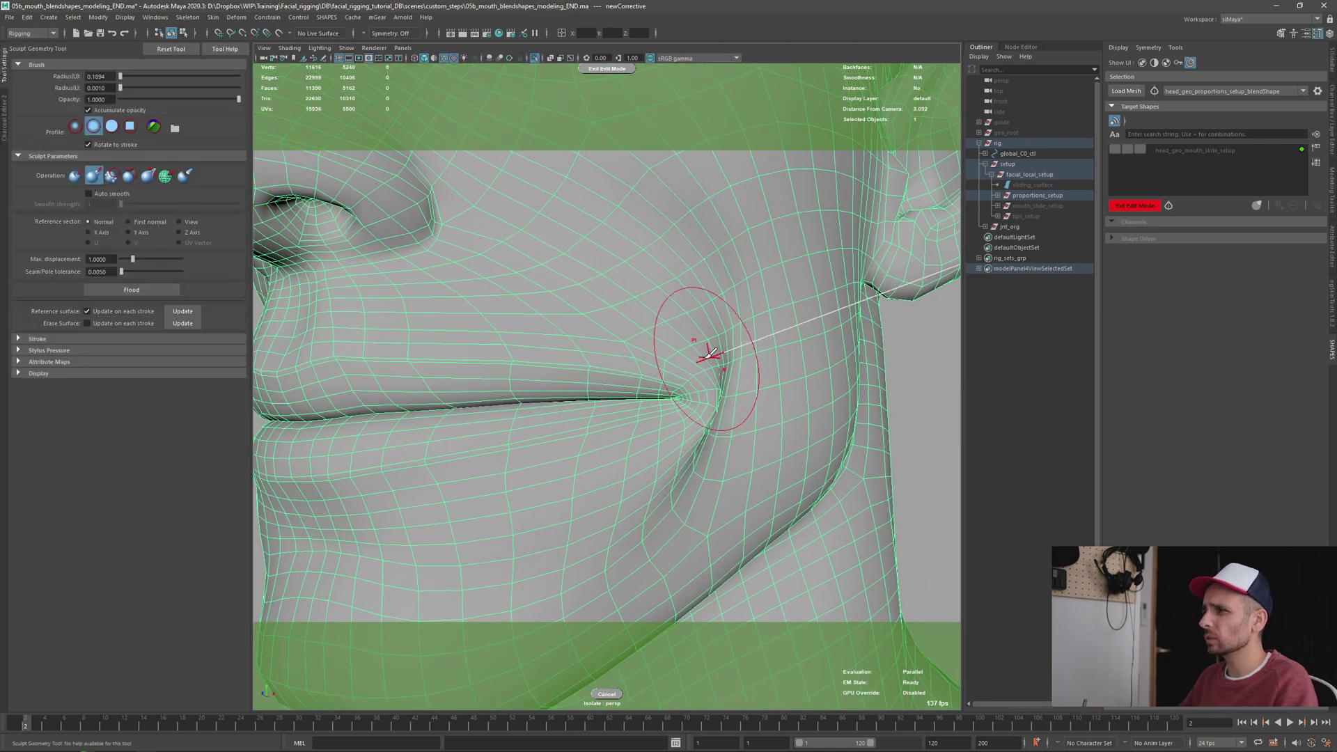
drag(746, 356, 721, 358)
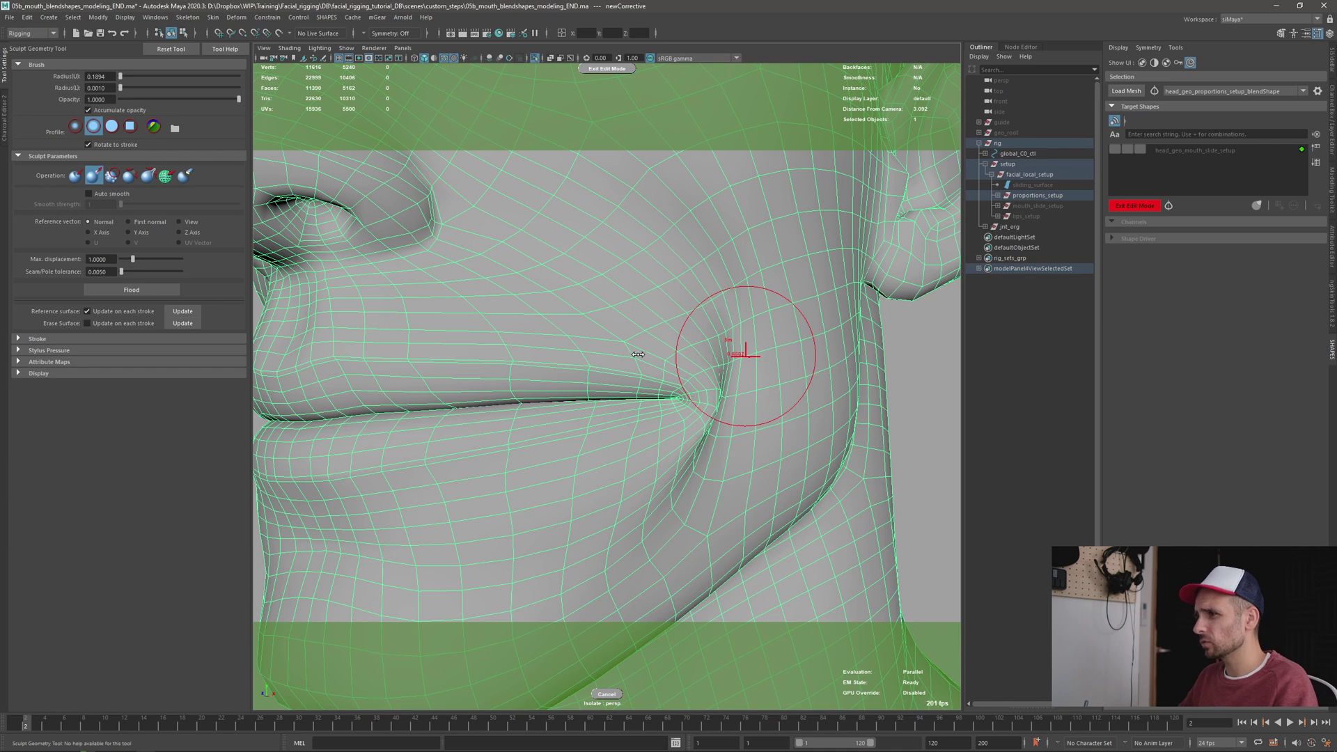
drag(482, 367, 465, 367)
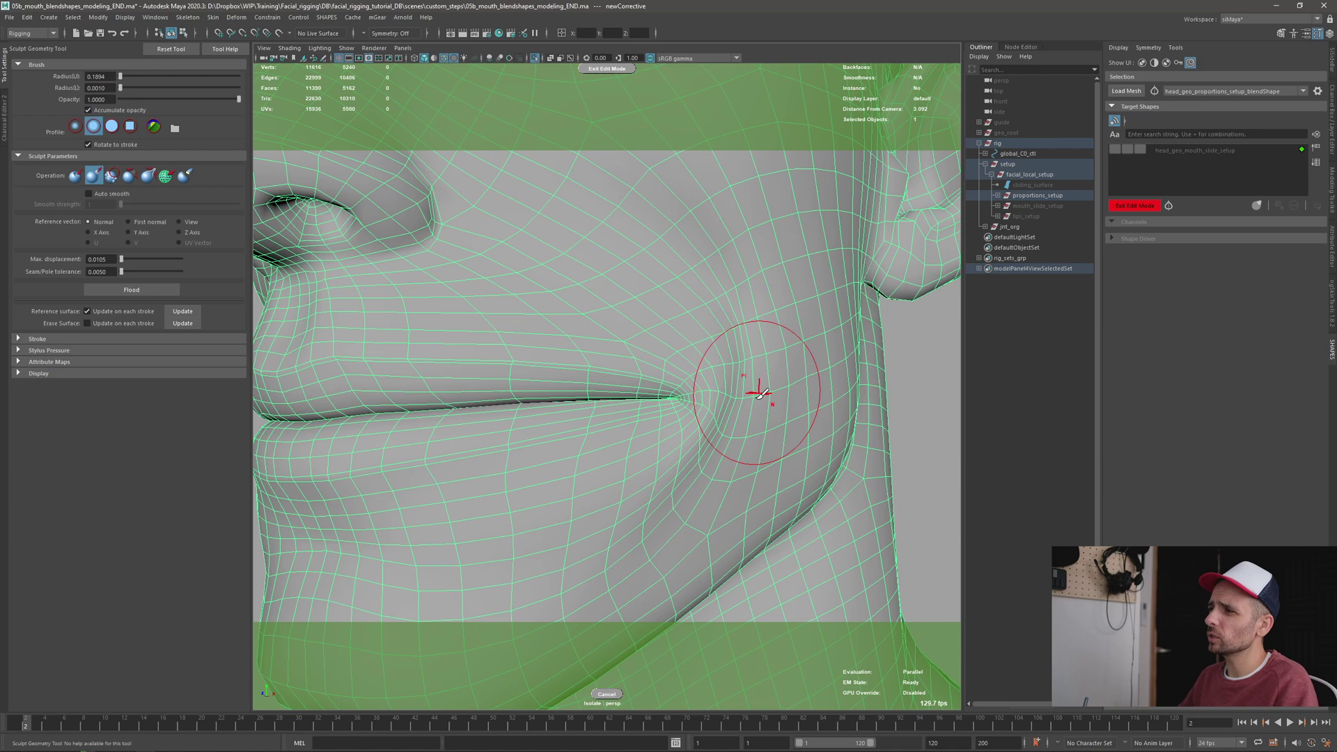
Examine the sculpted mouth corner and cheek from the side, from below and from a three-quarter angle
alt+right_drag(754, 382, 650, 301)
alt+drag(650, 301, 635, 378)
alt+right_drag(636, 379, 703, 381)
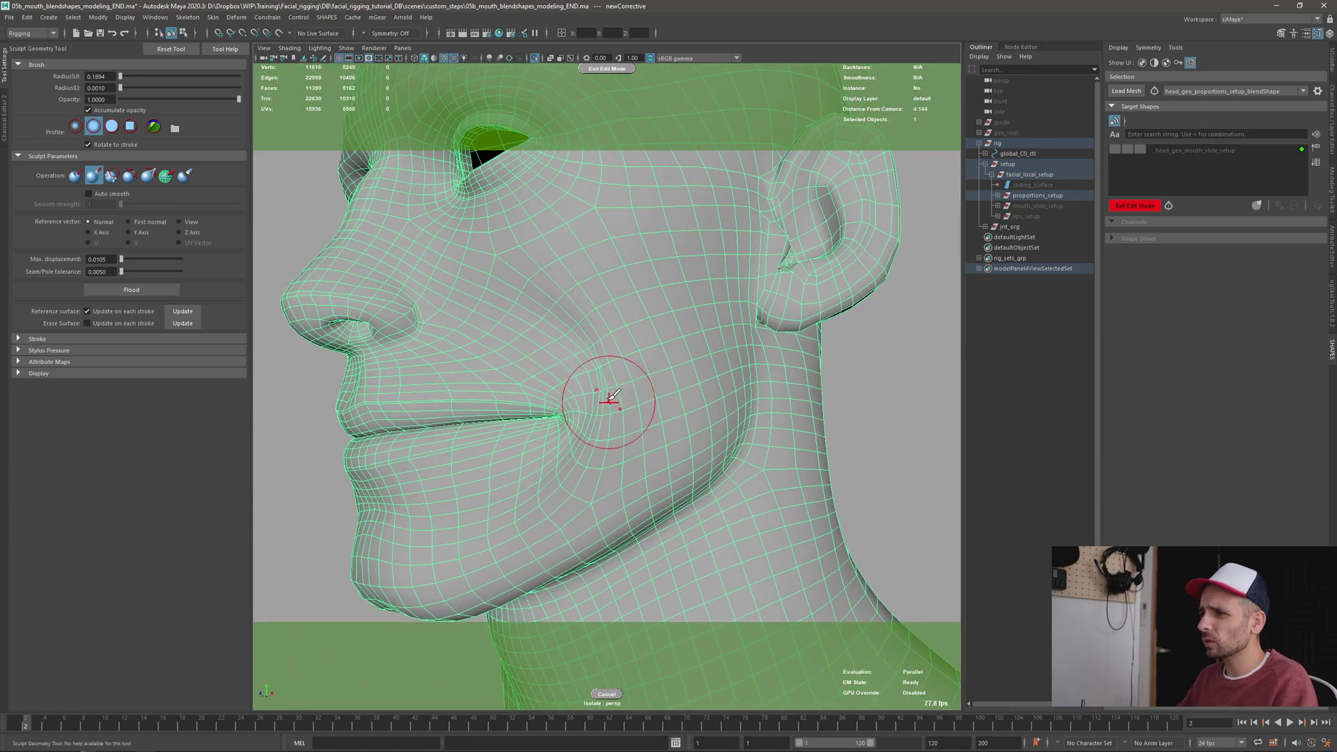
alt+drag(573, 362, 658, 322)
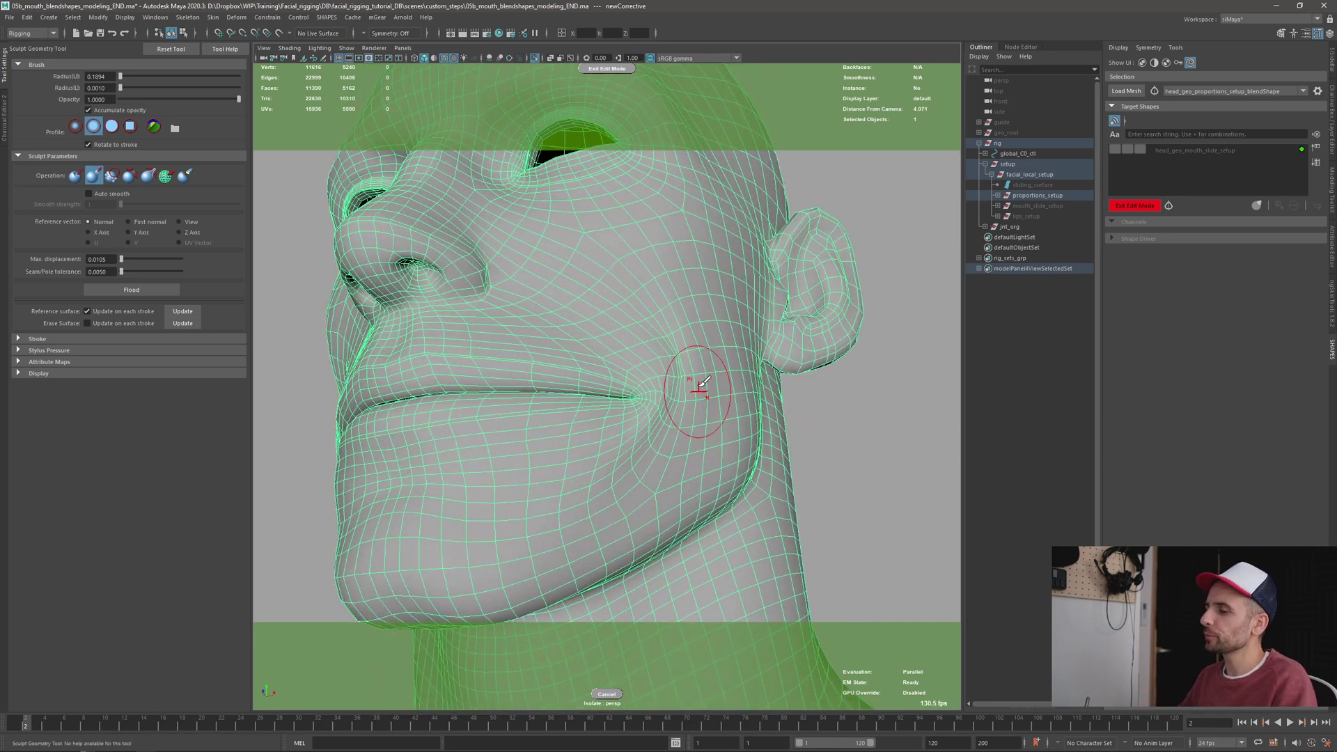
alt+drag(702, 382, 657, 326)
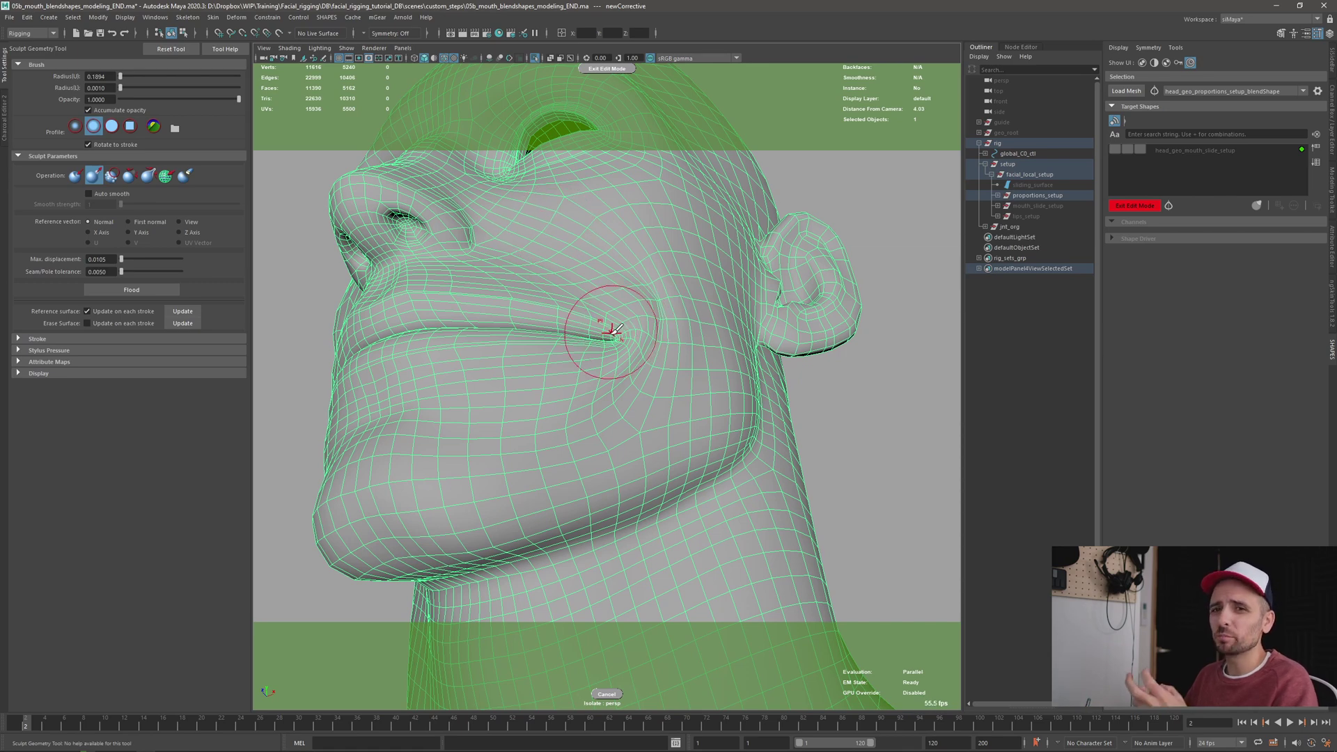
scroll(647, 289, up, 2)
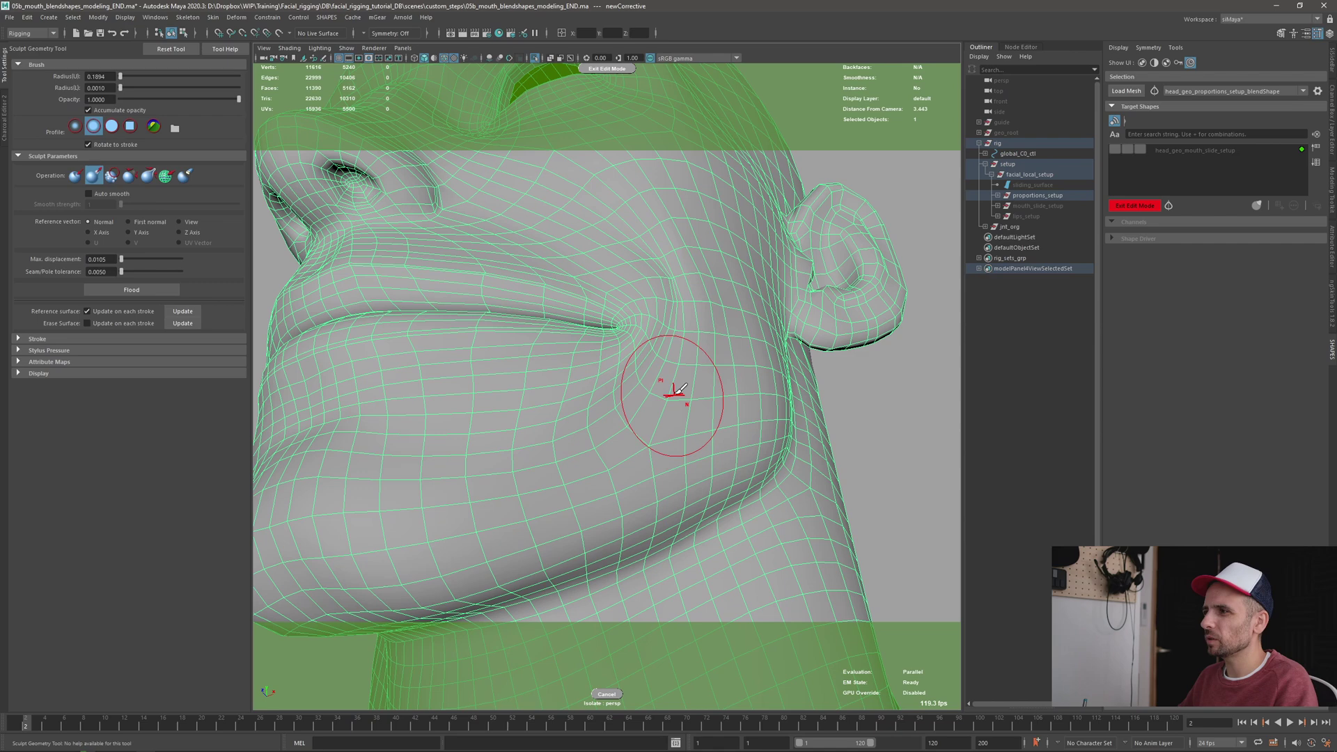
alt+drag(612, 230, 471, 289)
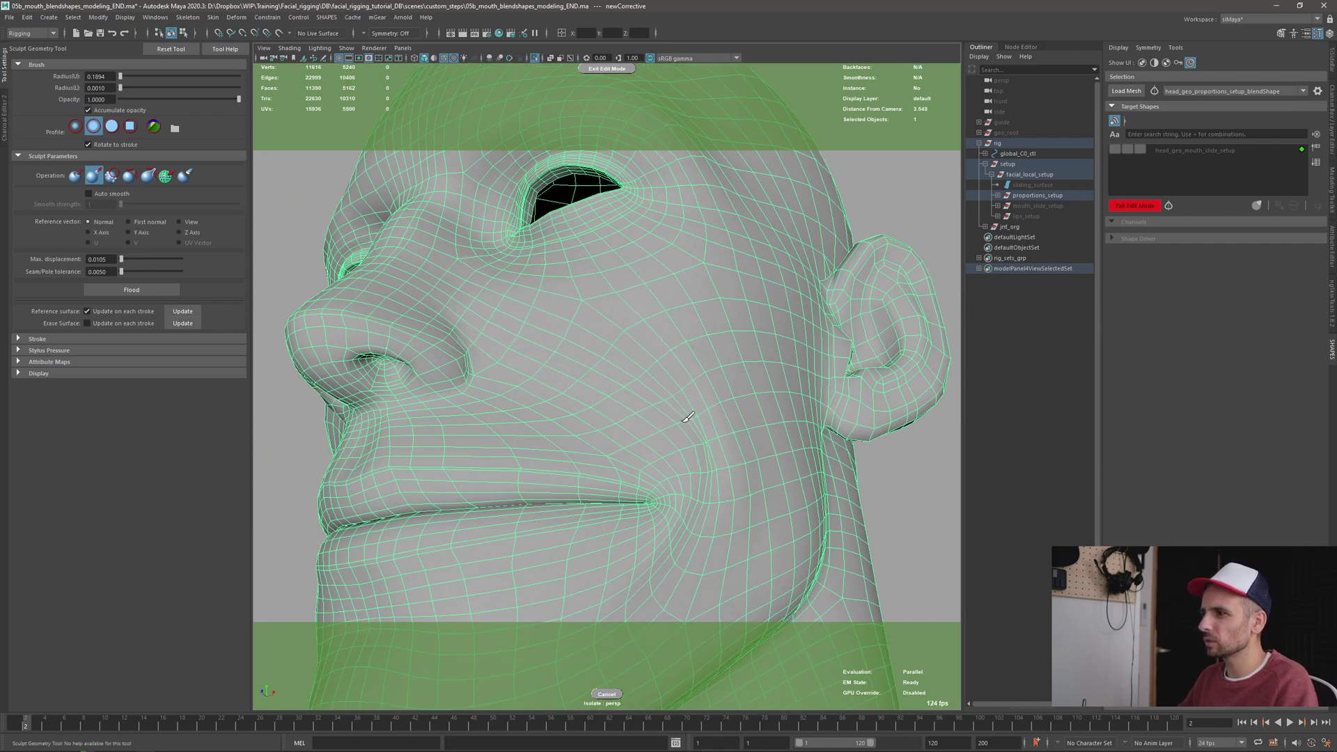
mouse_move(696, 425)
alt+mouse_down()
mouse_move(695, 442)
mouse_move(647, 430)
mouse_move(656, 447)
mouse_move(647, 352)
mouse_move(667, 350)
mouse_move(677, 381)
mouse_move(641, 387)
mouse_move(692, 378)
mouse_move(734, 428)
mouse_move(739, 542)
mouse_move(752, 536)
mouse_move(717, 441)
alt+mouse_up()
Switch to the Select tool and check the whole smile shape from the front, below and three-quarter view
key(q)
alt+right_drag(761, 570, 661, 487)
alt+drag(661, 488, 696, 480)
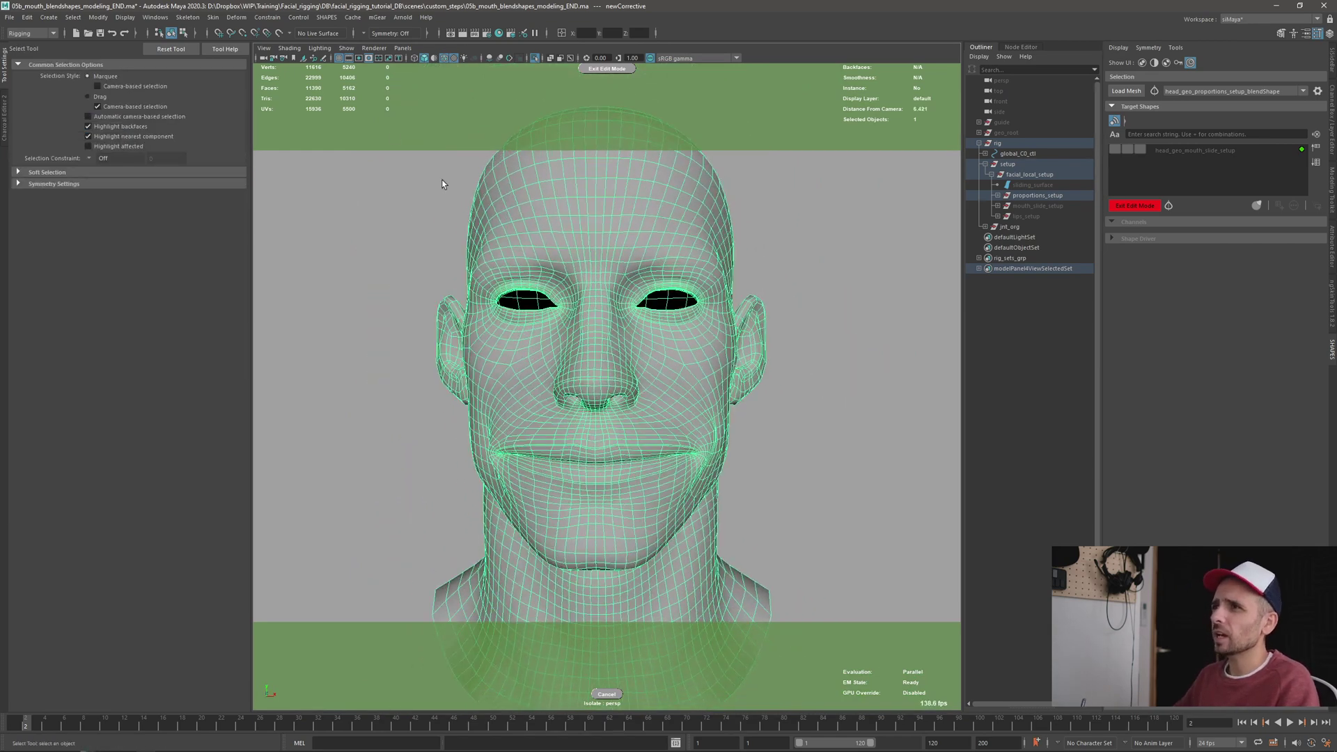
alt+drag(630, 418, 620, 421)
alt+right_drag(619, 421, 685, 449)
alt+middle_drag(731, 502, 720, 427)
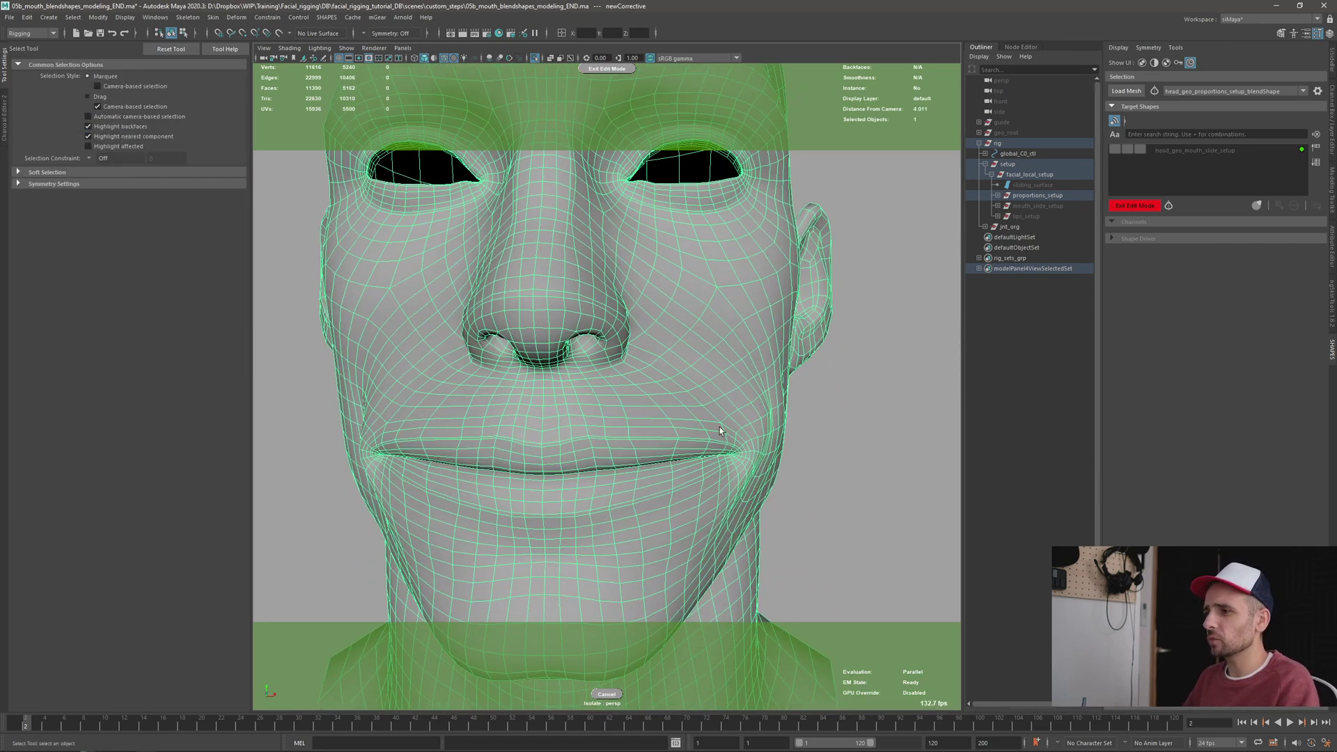
alt+drag(680, 412, 742, 317)
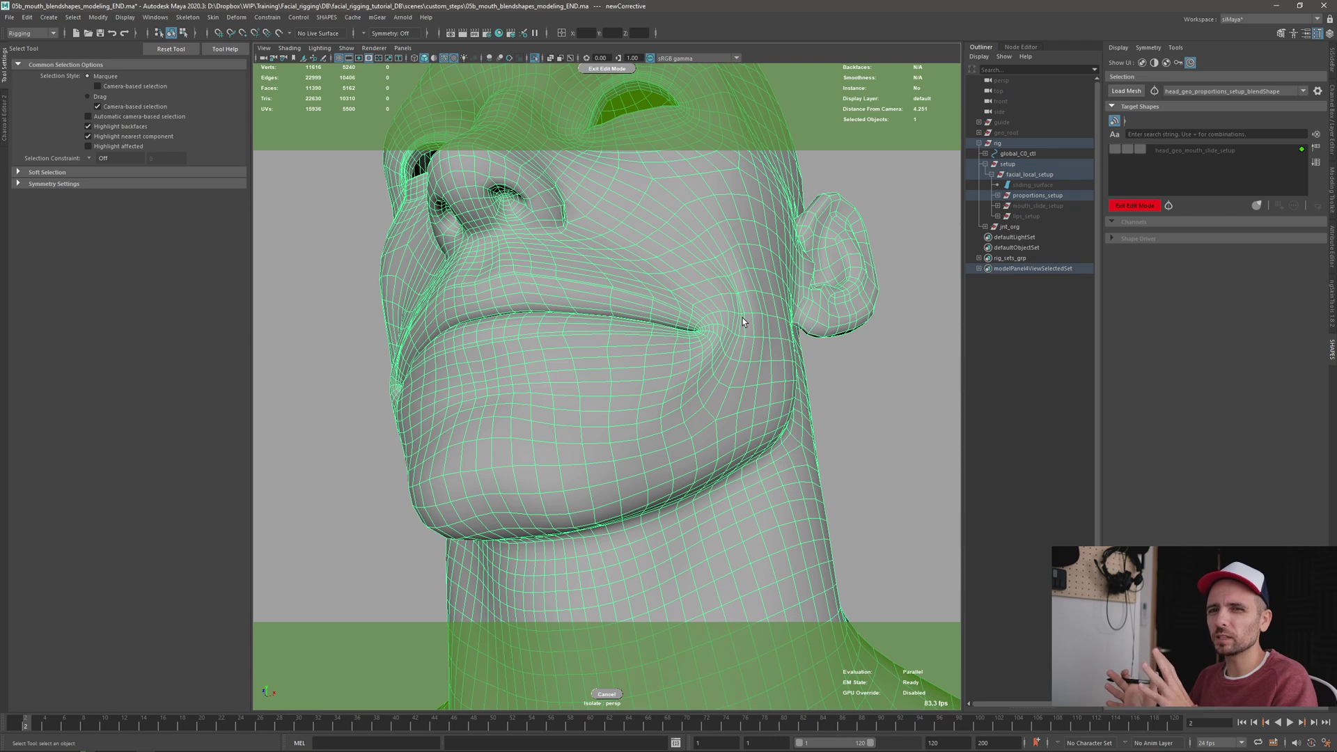
alt+right_drag(689, 369, 578, 356)
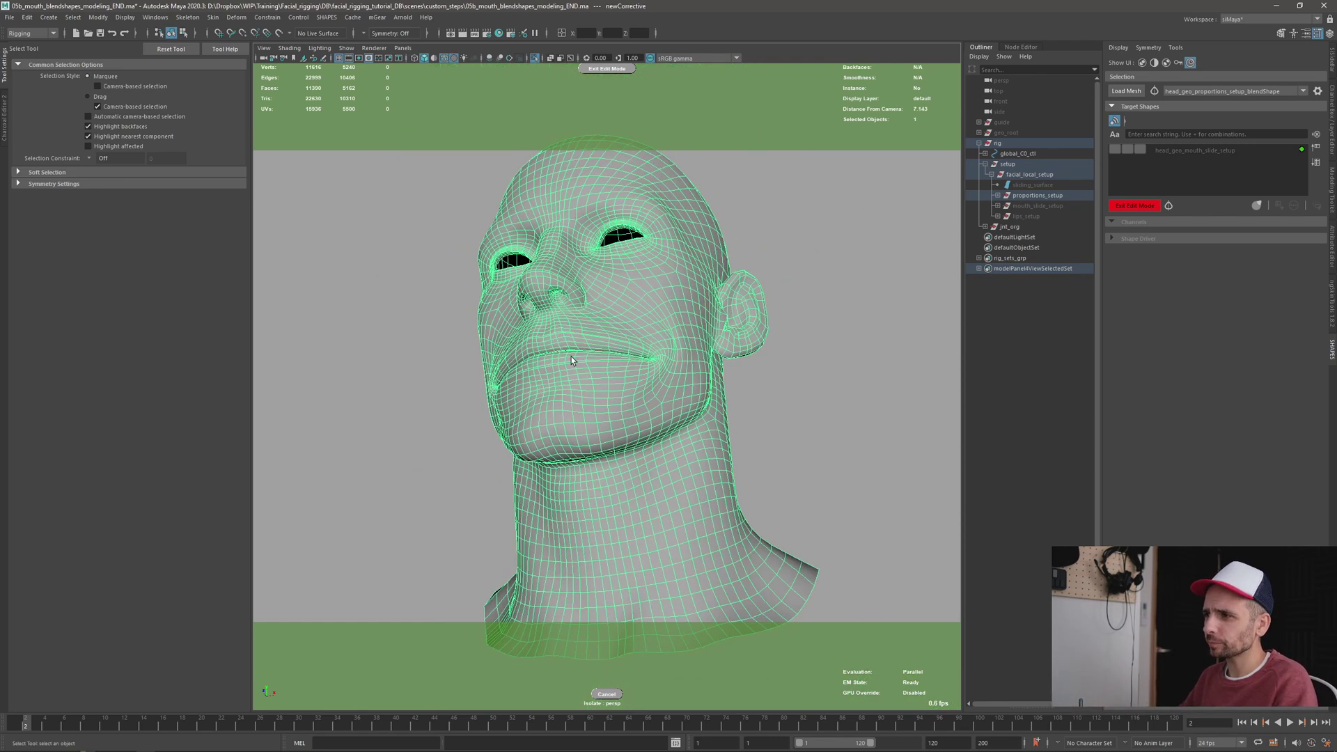
alt+drag(578, 357, 618, 420)
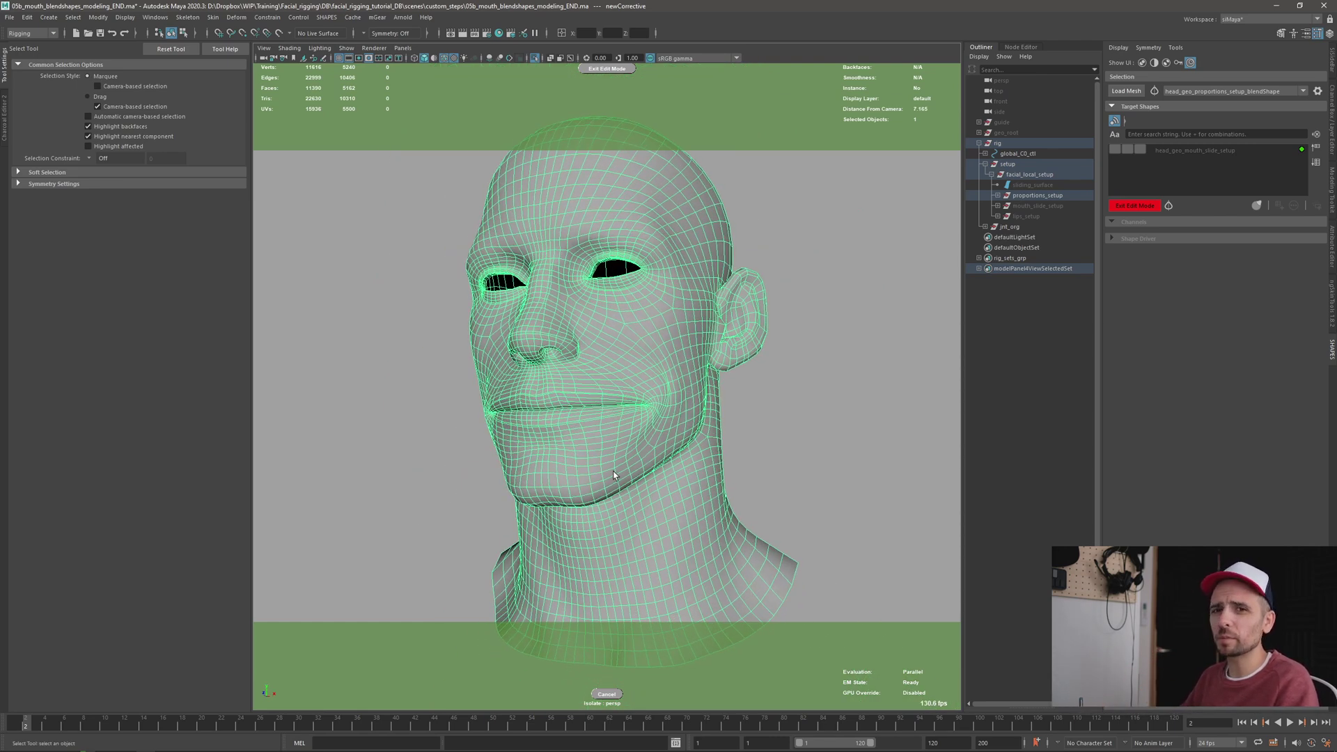
Review the edit mode options in the SHAPES sculpt preferences, including Isolated Sculpt Mode, and close them without changes
click(1317, 91)
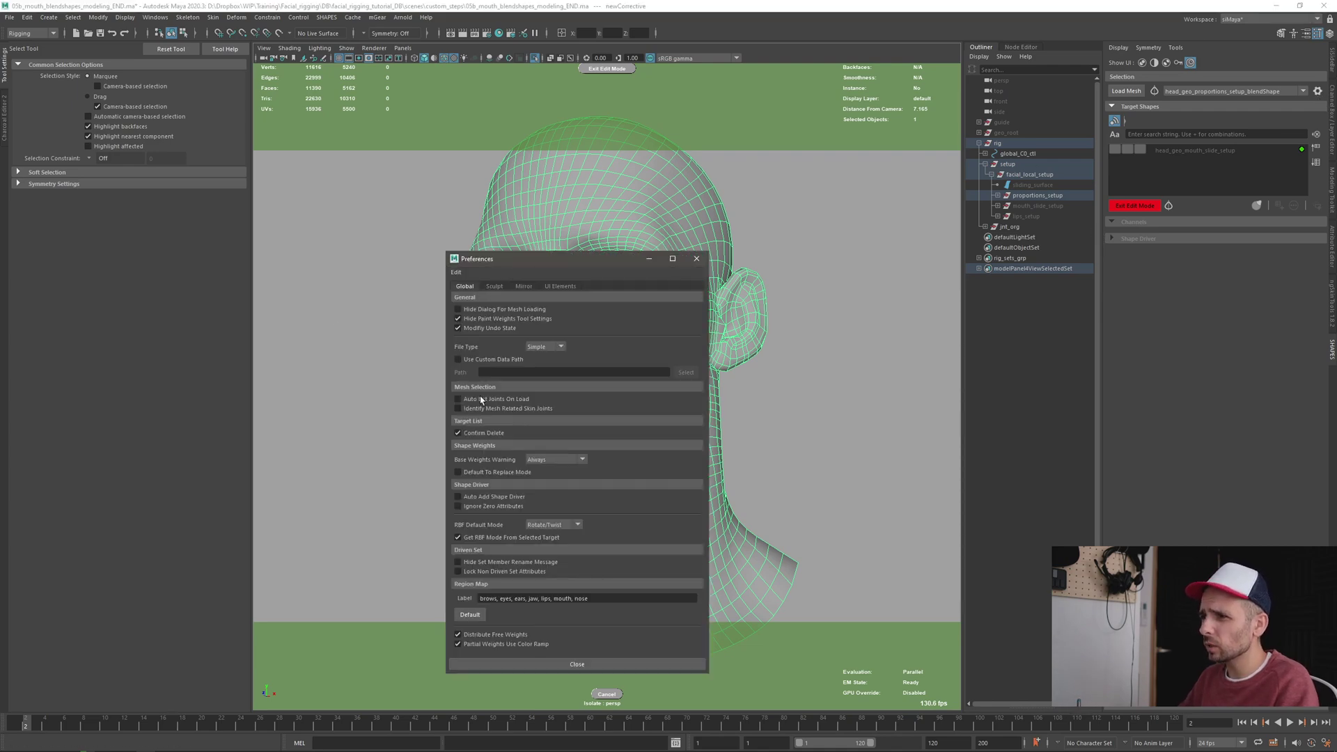
click(494, 286)
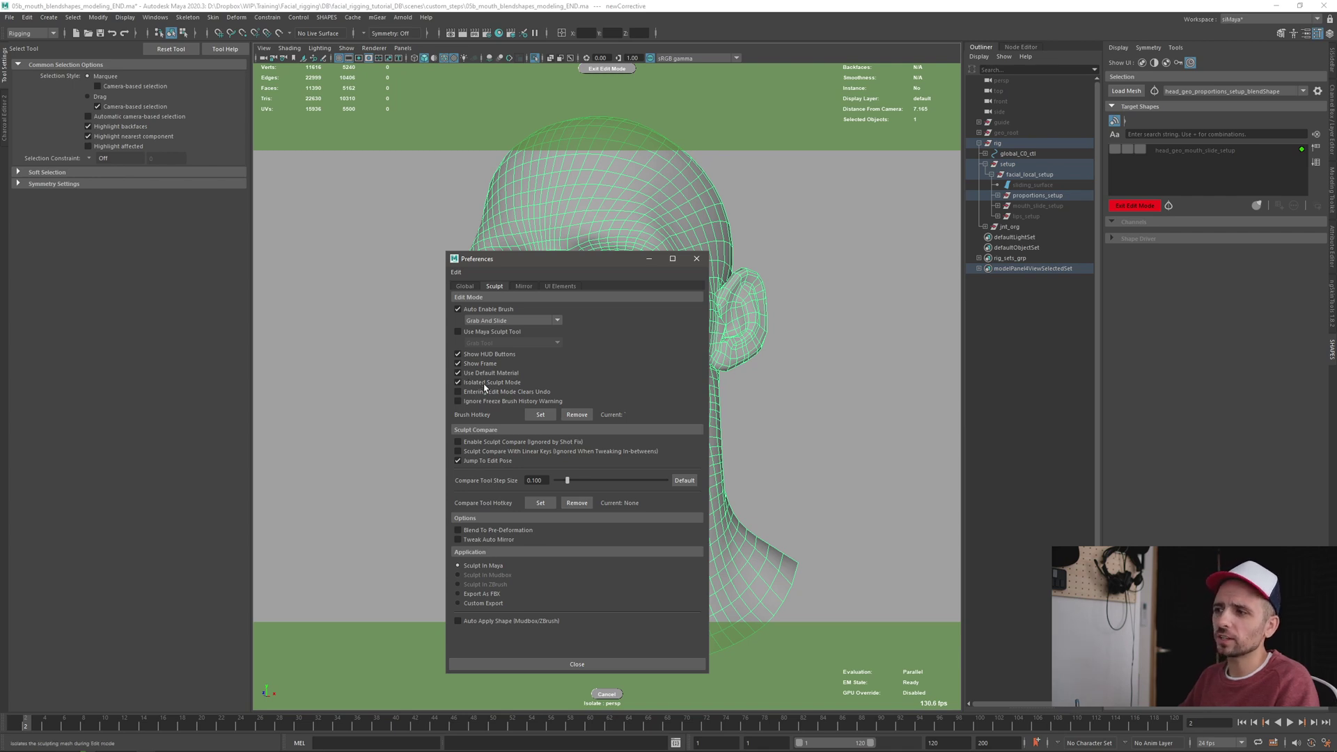
click(695, 260)
alt+drag(647, 418, 598, 343)
right_click(599, 342)
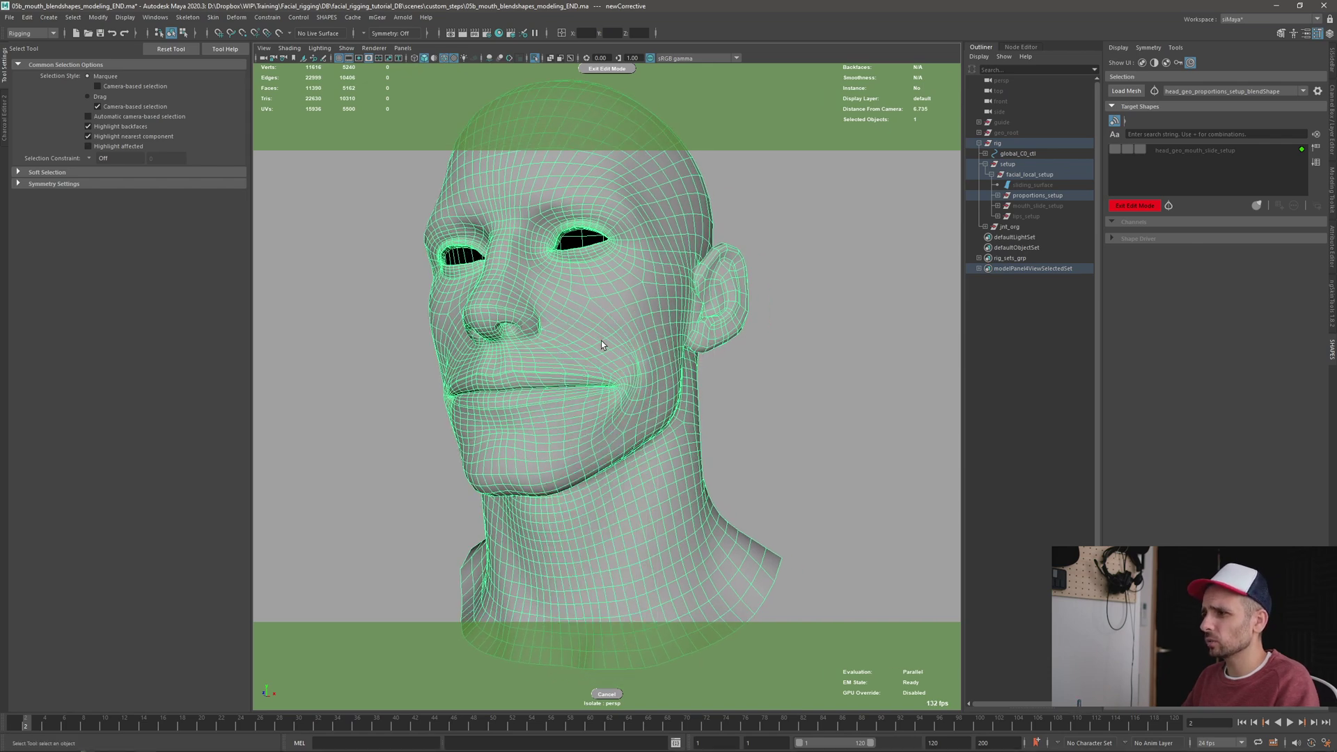
Assign a new Blinn material to the corrective head mesh and return to the SHAPES editor
key(space)
click(542, 439)
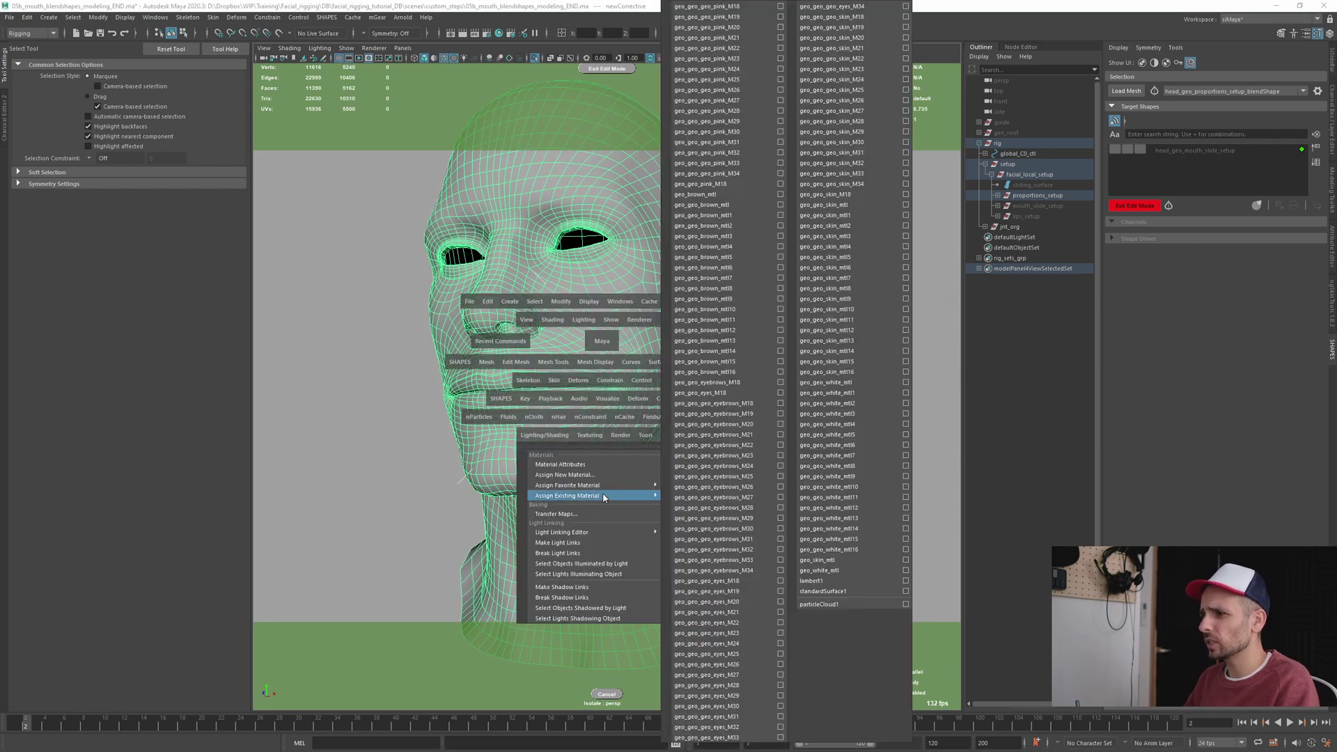
mouse_move(607, 493)
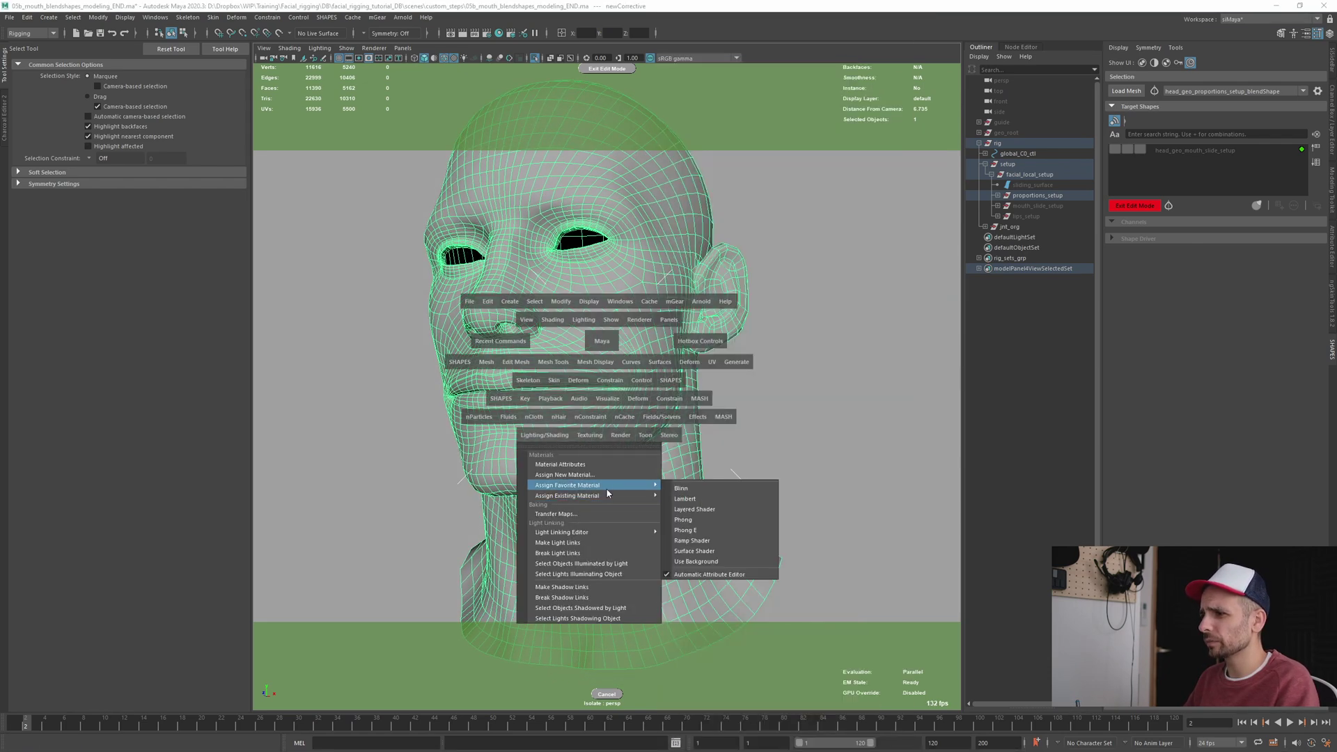
click(688, 493)
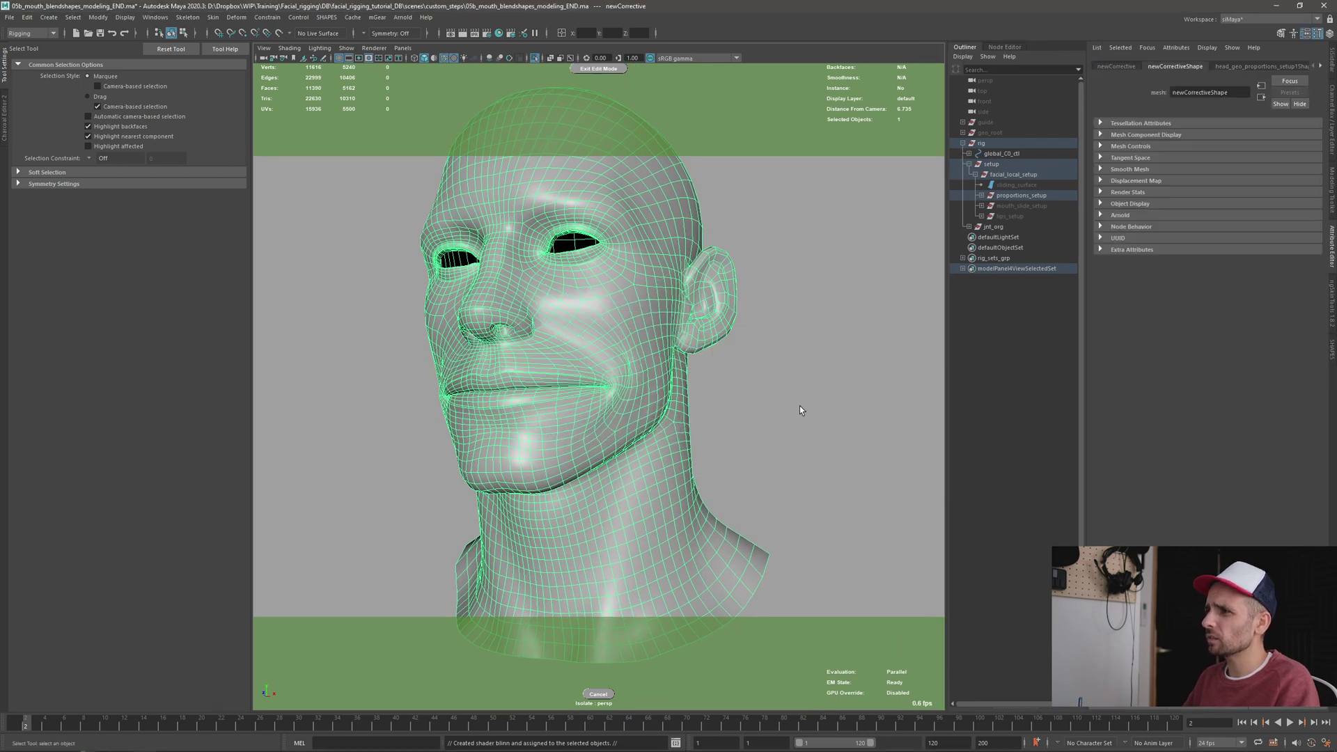
scroll(613, 384, up, 2)
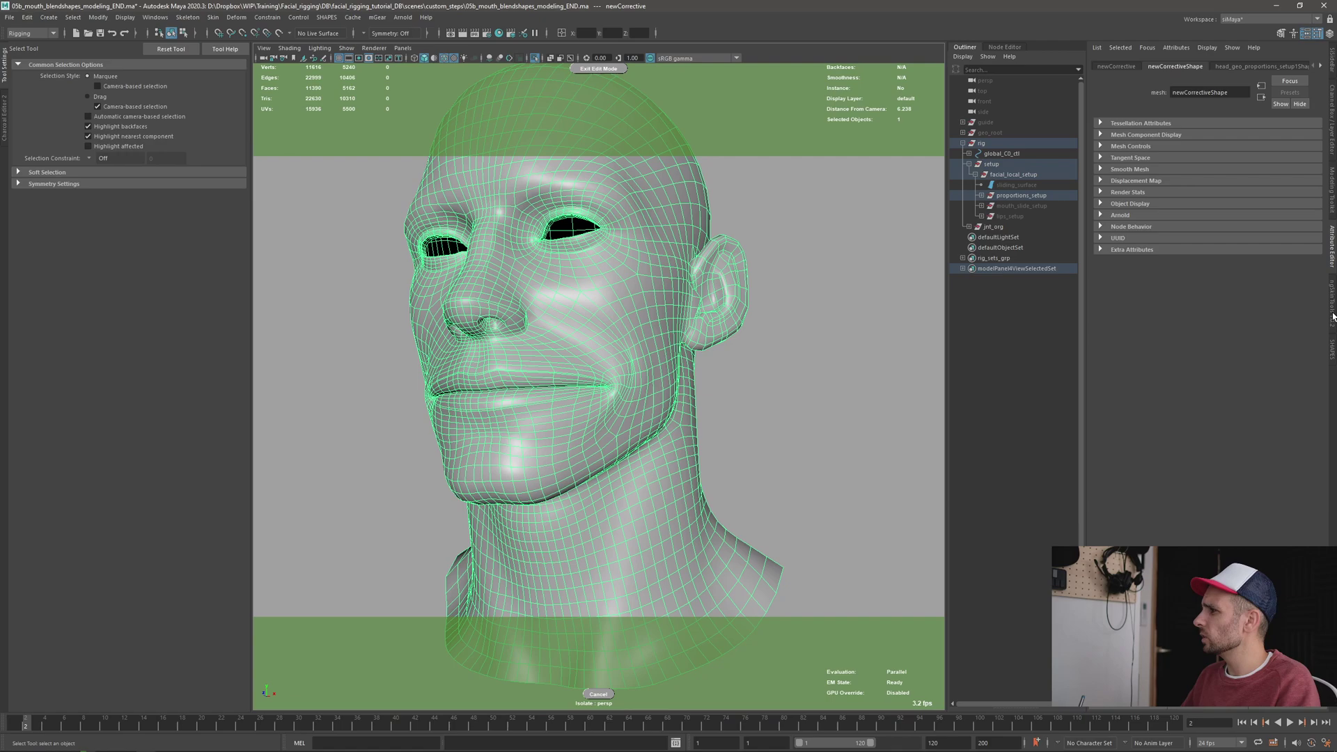
click(1332, 354)
Hide the wireframe on the selected head and bring the cheek beside the left mouth corner into view
alt+right_drag(607, 362, 662, 421)
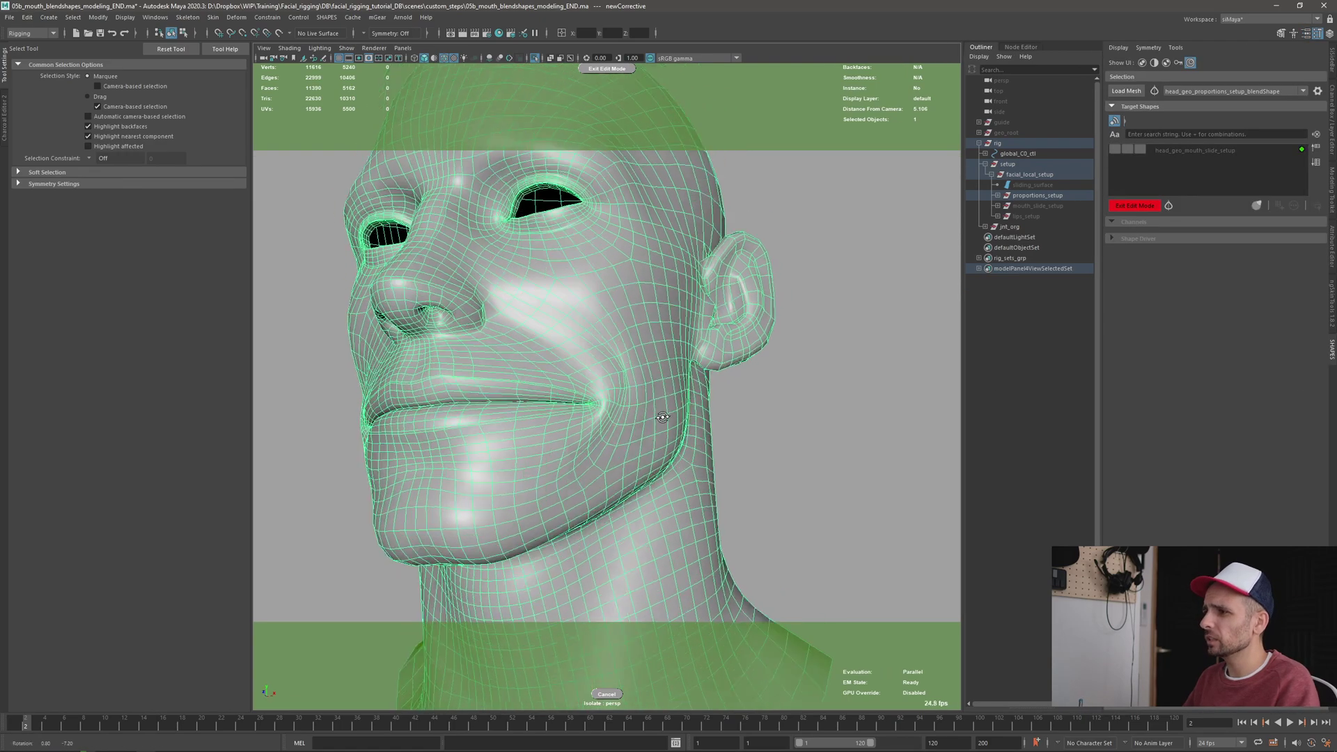
alt+drag(662, 421, 615, 394)
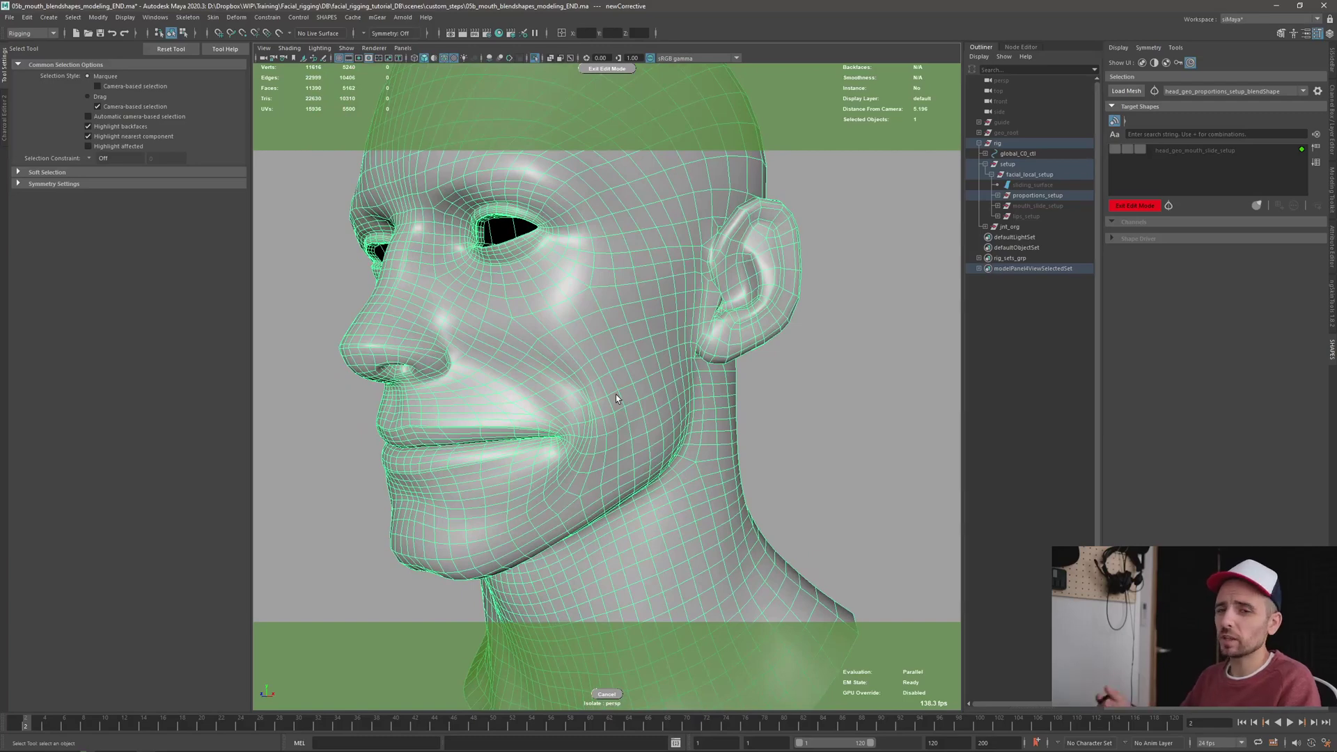
alt+drag(551, 357, 634, 364)
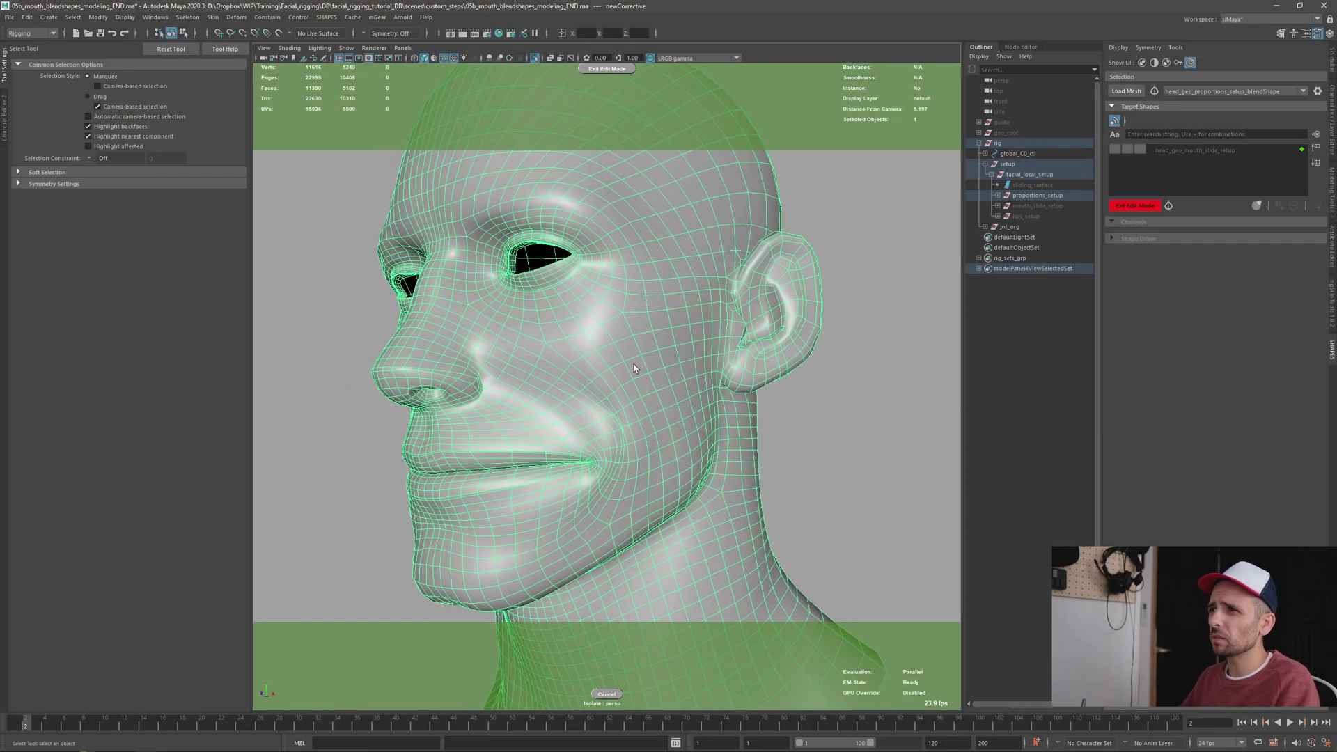
key(alt+h)
key(alt+h)
key(alt+h)
key(alt+h)
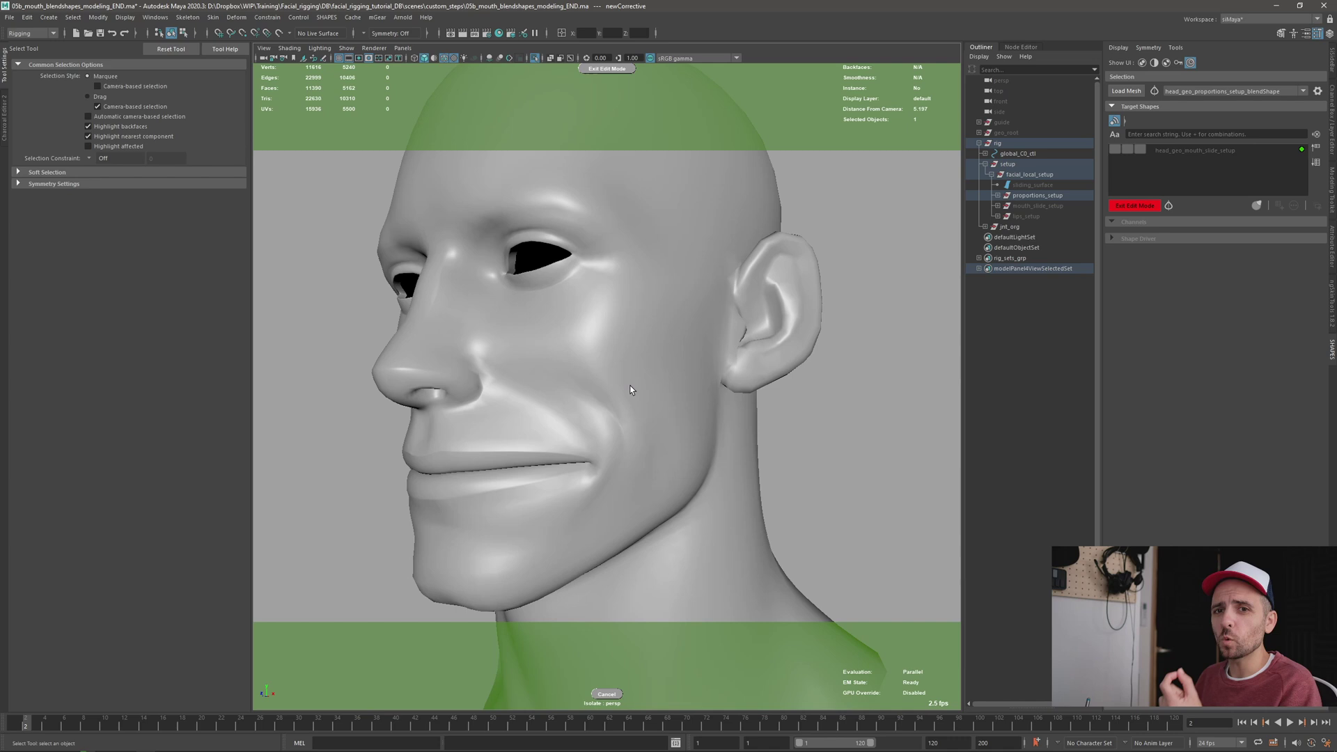
Sculpt the smile fold running from the cheek down past the left mouth corner, reducing the brush radius to 0.1219
alt+right_drag(590, 393, 610, 429)
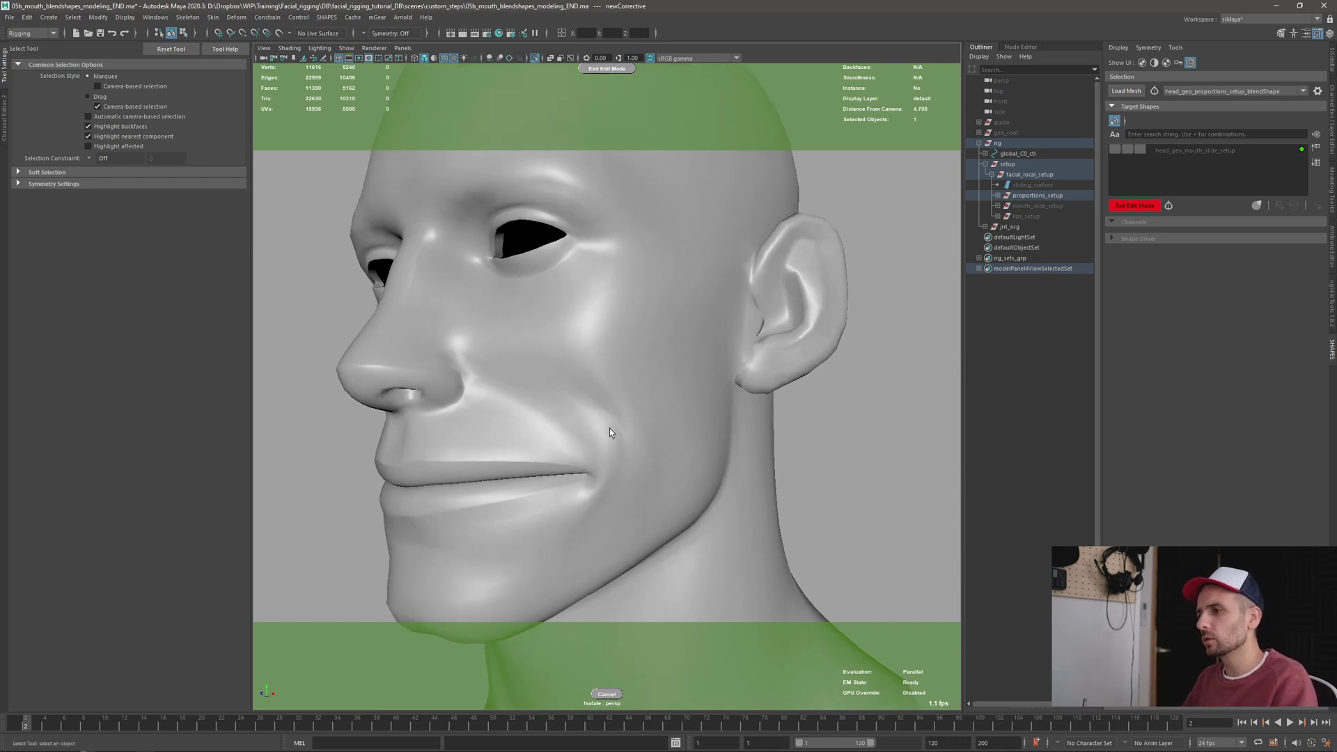
scroll(642, 431, up, 2)
key(y)
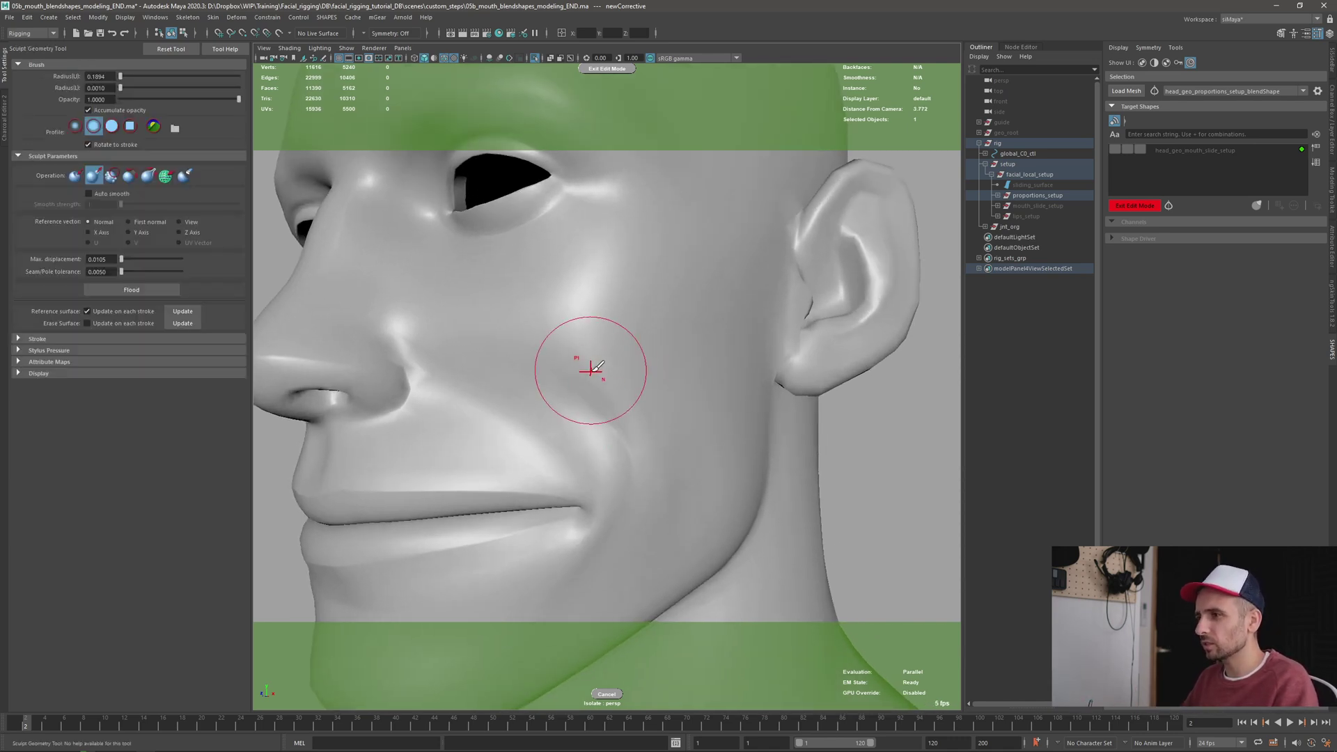
mouse_move(593, 350)
mouse_down()
mouse_move(639, 409)
mouse_move(644, 446)
mouse_move(609, 433)
mouse_move(613, 475)
mouse_move(611, 457)
mouse_up()
key(b)
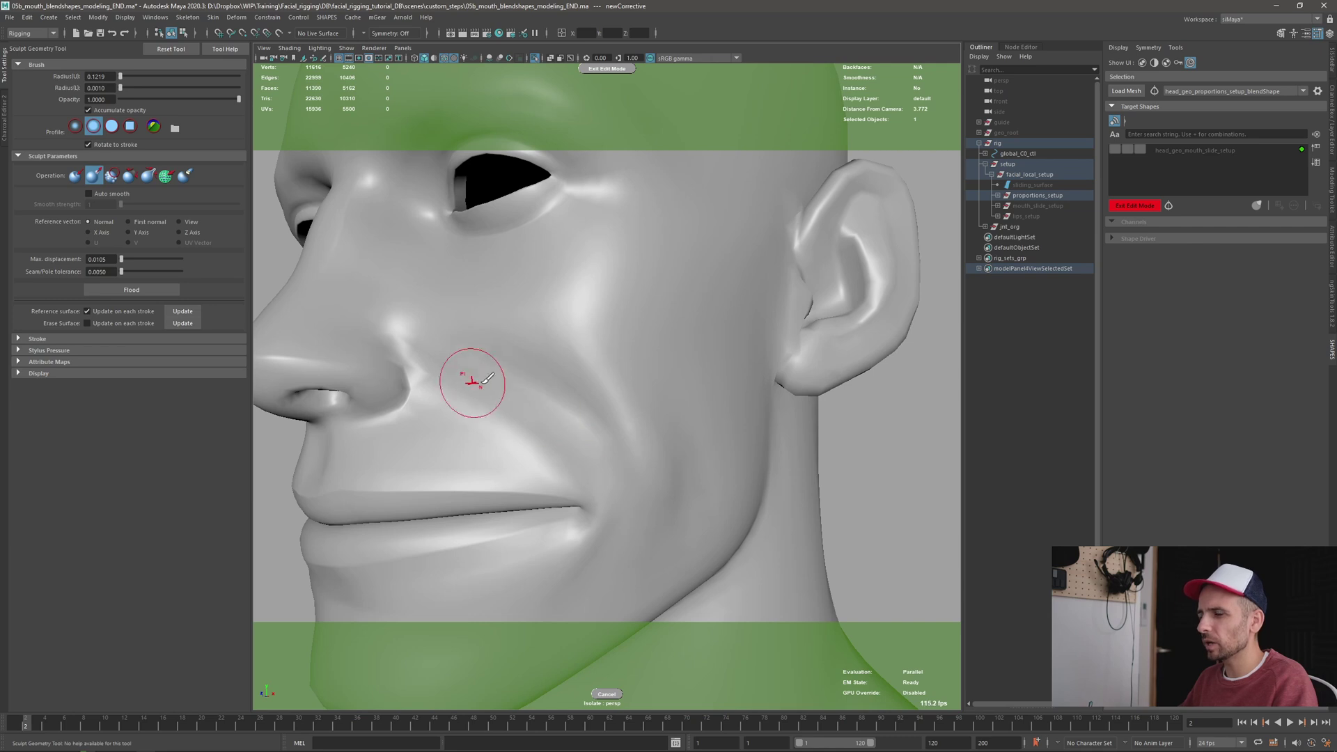
Examine the cheek fold from the side and from below, comparing the head with and without its wireframe
alt+drag(485, 378, 620, 414)
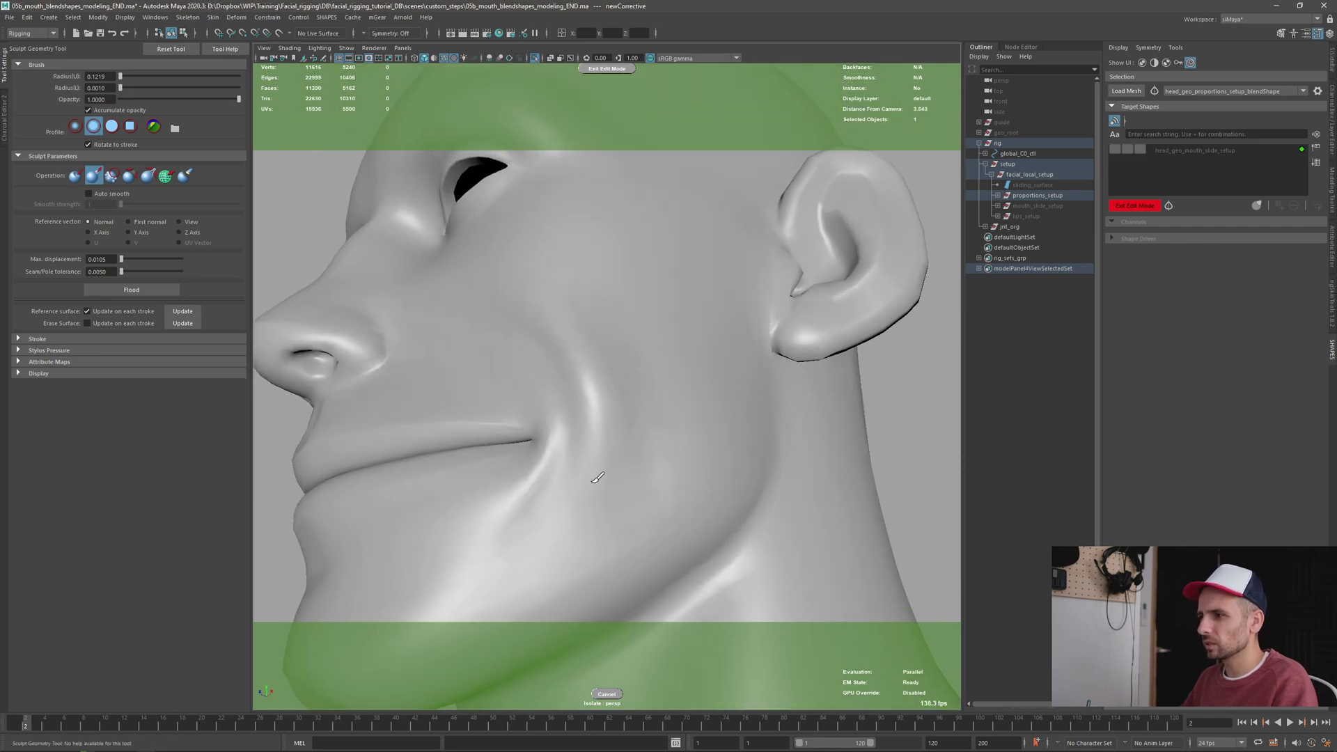
alt+right_drag(670, 453, 537, 337)
alt+drag(613, 481, 650, 452)
alt+drag(603, 382, 630, 437)
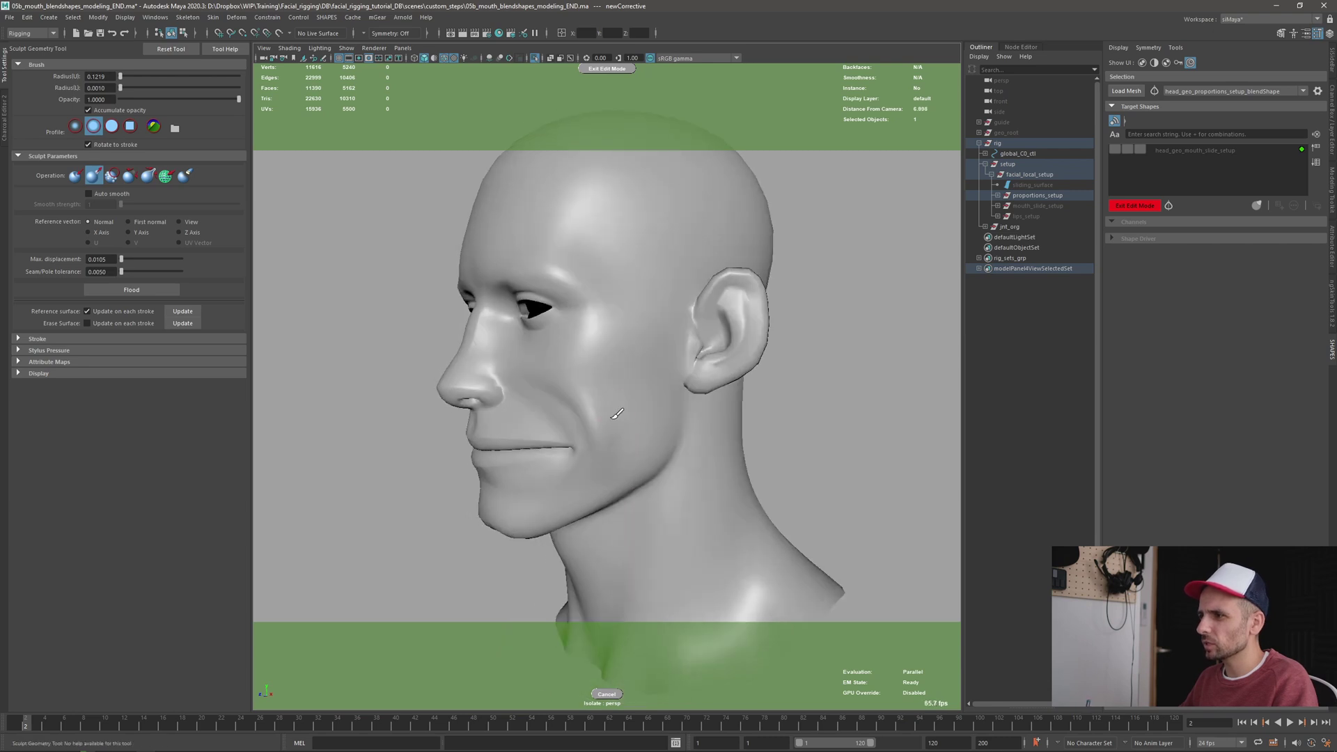
key(alt+a)
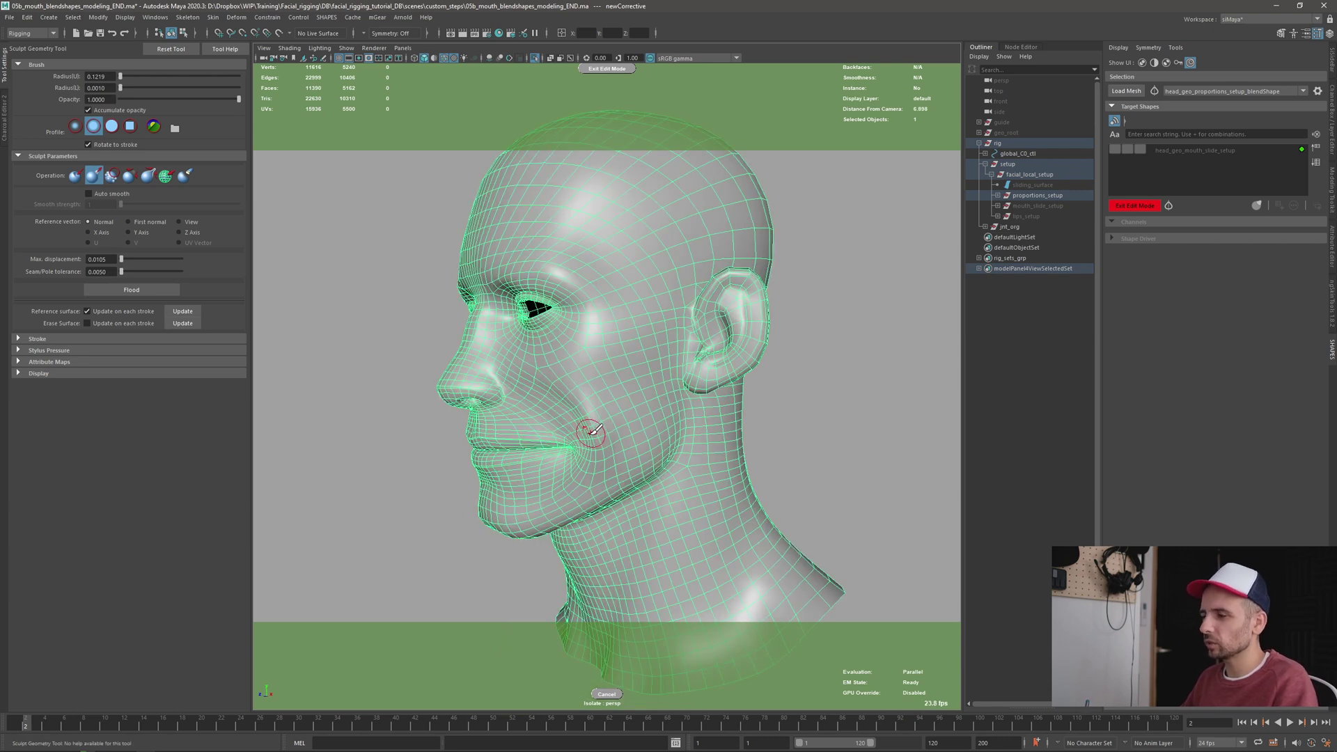
alt+drag(591, 431, 603, 426)
key(alt+a)
key(alt+a)
key(alt+a)
key(alt+a)
key(alt+a)
key(alt+a)
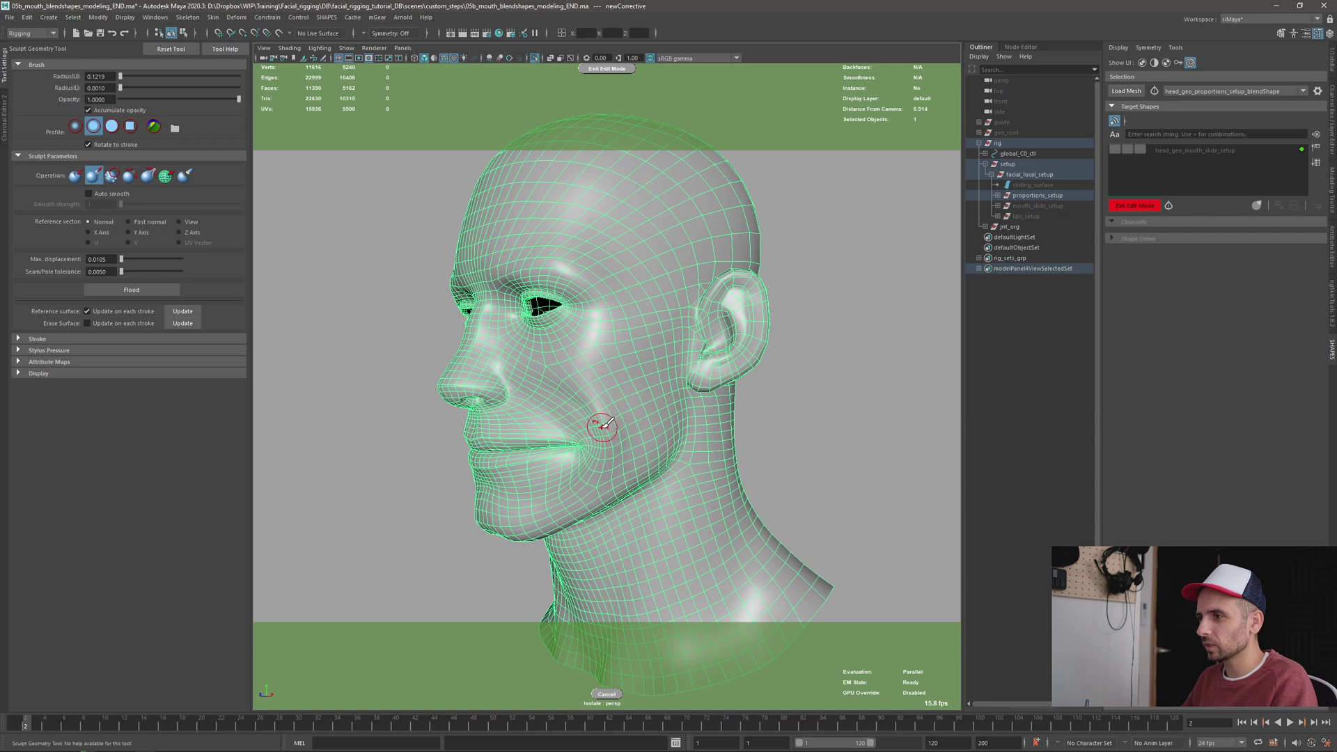
key(ctrl+w)
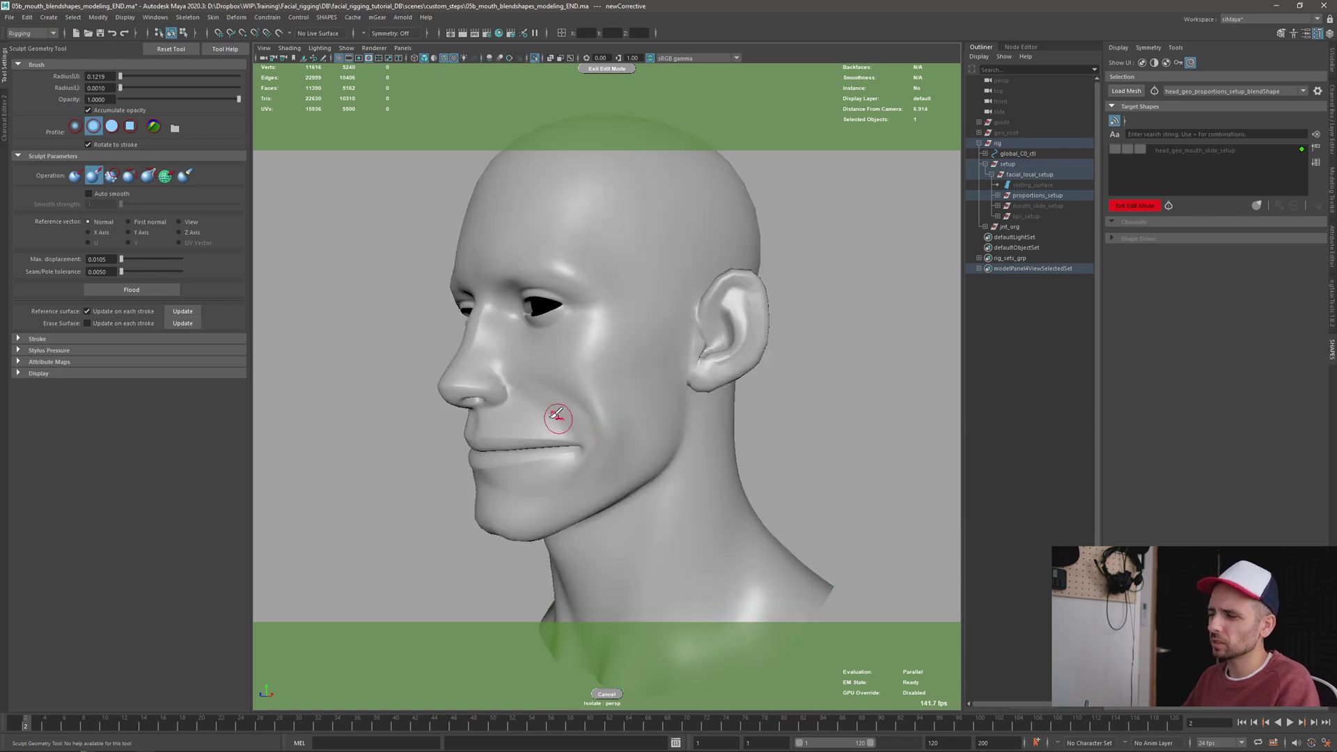
Examine the smile fold and overall face shape from low, front, three-quarter and side angles
alt+right_drag(552, 411, 614, 451)
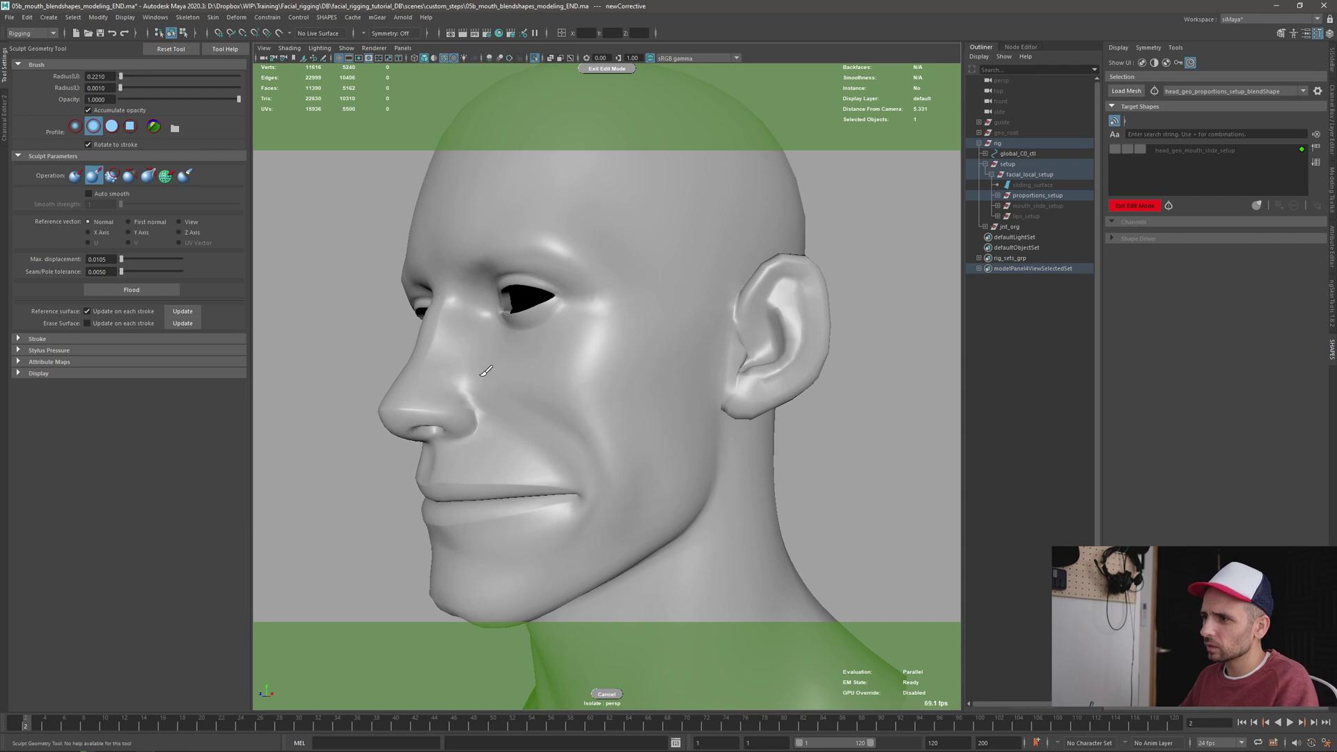
alt+drag(614, 475, 637, 489)
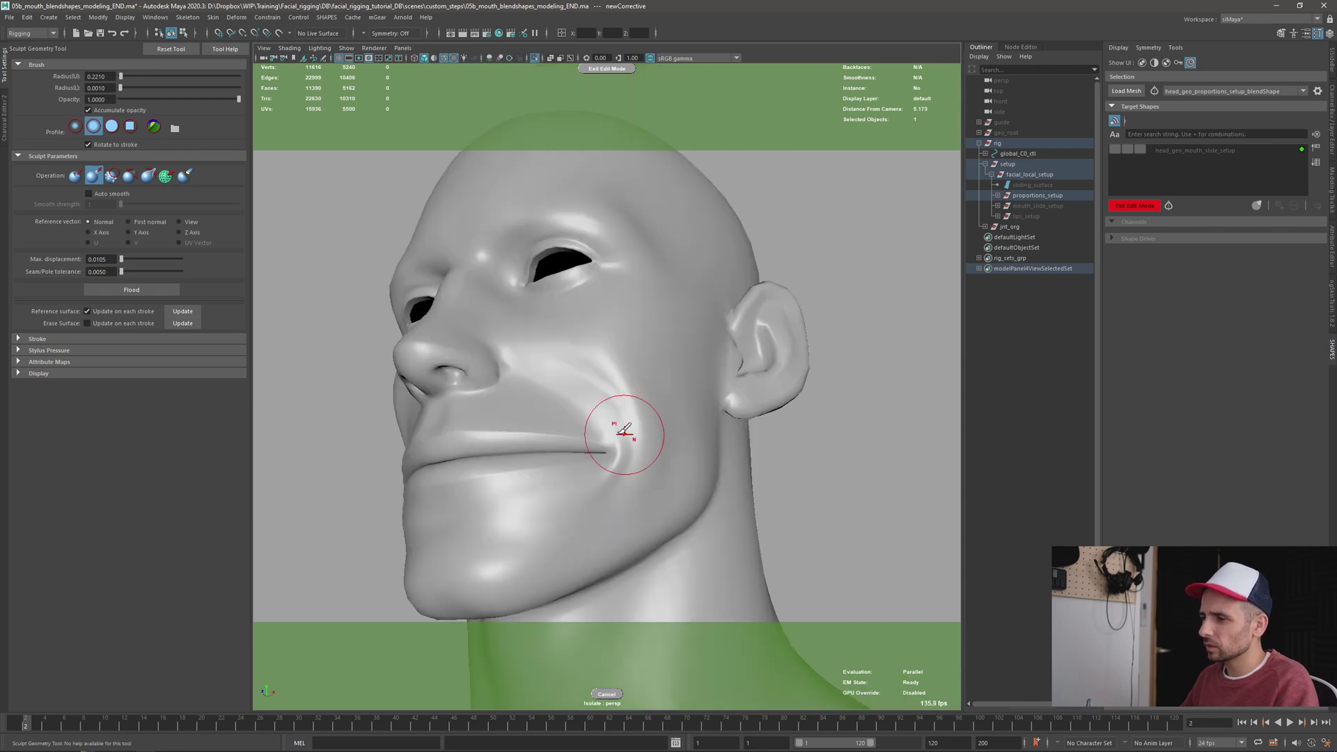
alt+drag(624, 434, 661, 479)
alt+right_drag(626, 481, 578, 463)
alt+drag(667, 449, 613, 418)
alt+right_drag(613, 418, 650, 411)
alt+drag(650, 411, 718, 432)
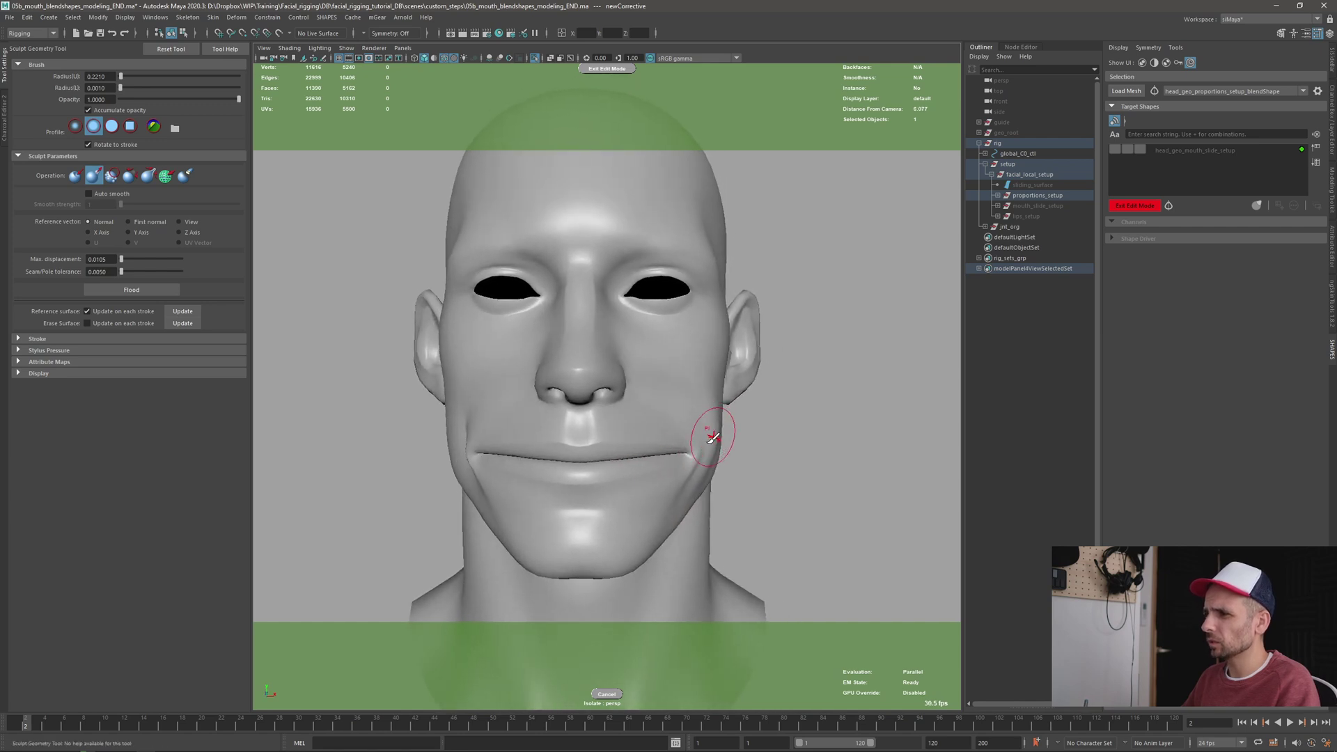
alt+drag(480, 440, 624, 380)
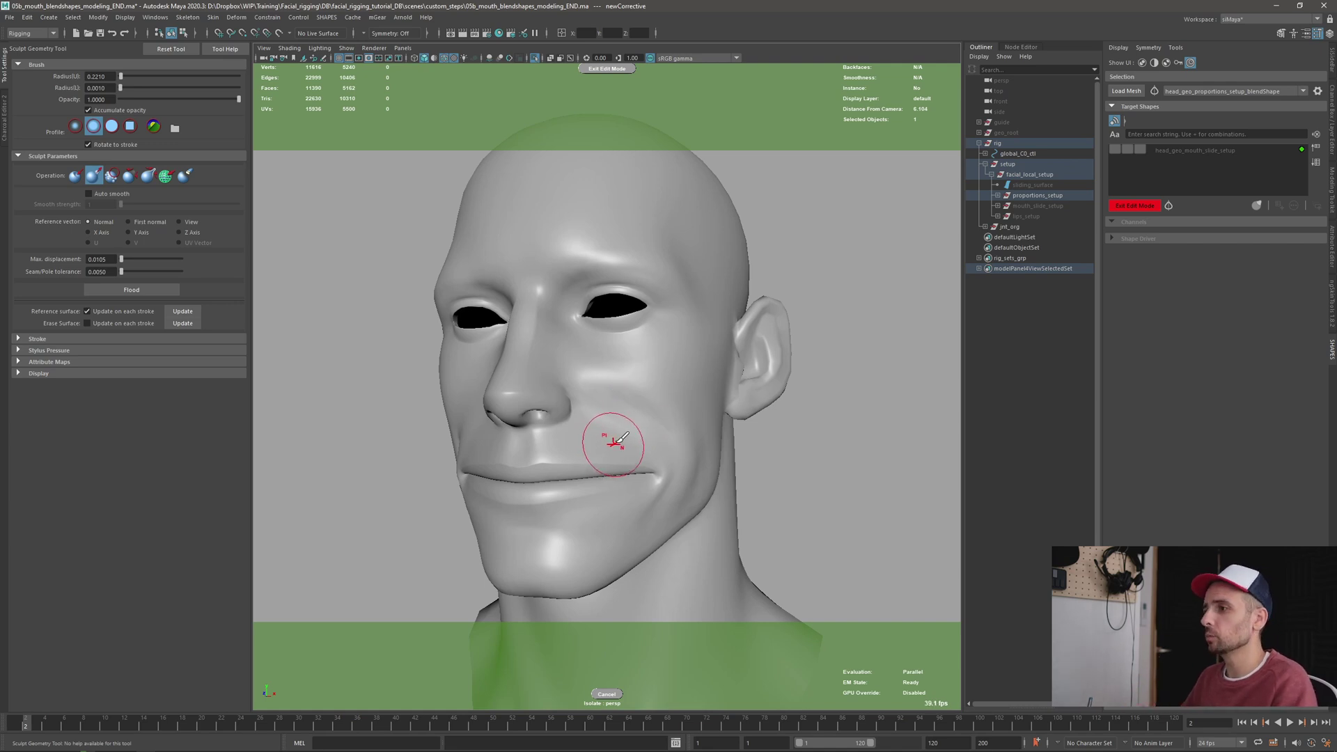
alt+drag(720, 407, 558, 358)
scroll(557, 358, up, 3)
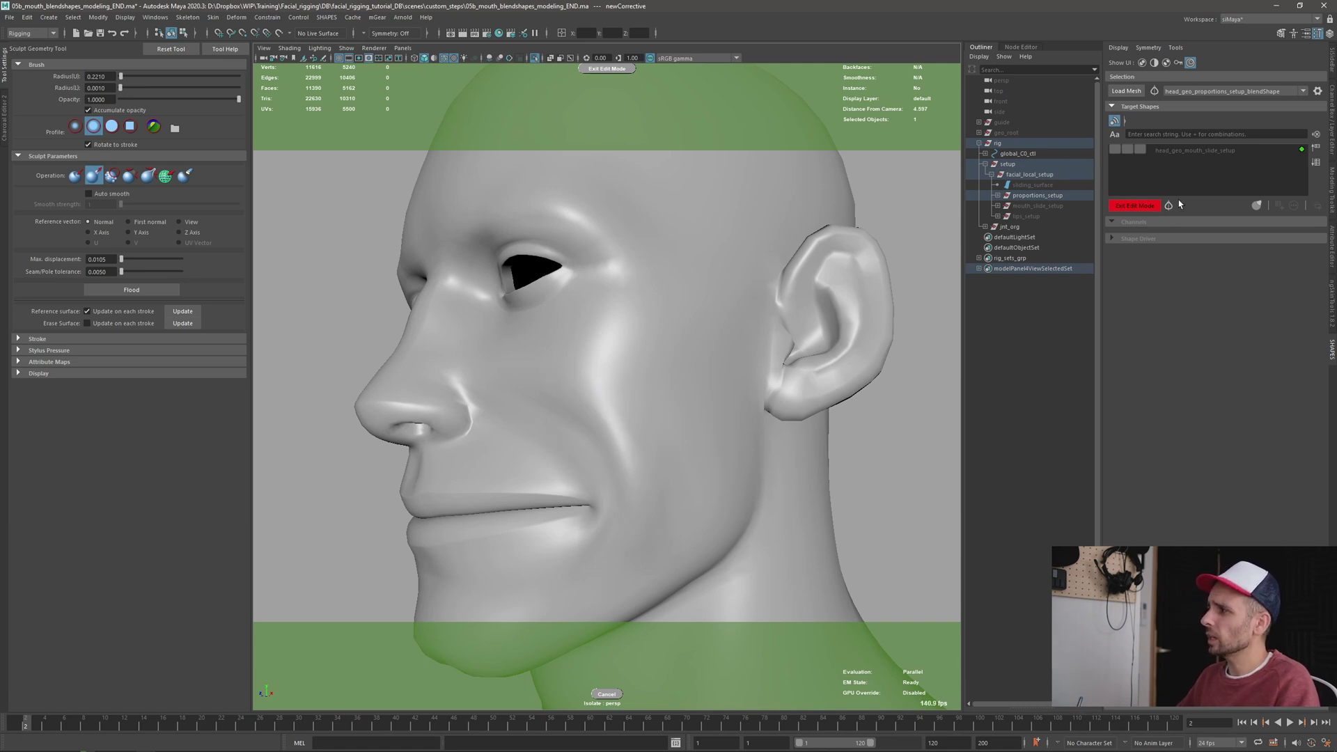
scroll(591, 441, down, 2)
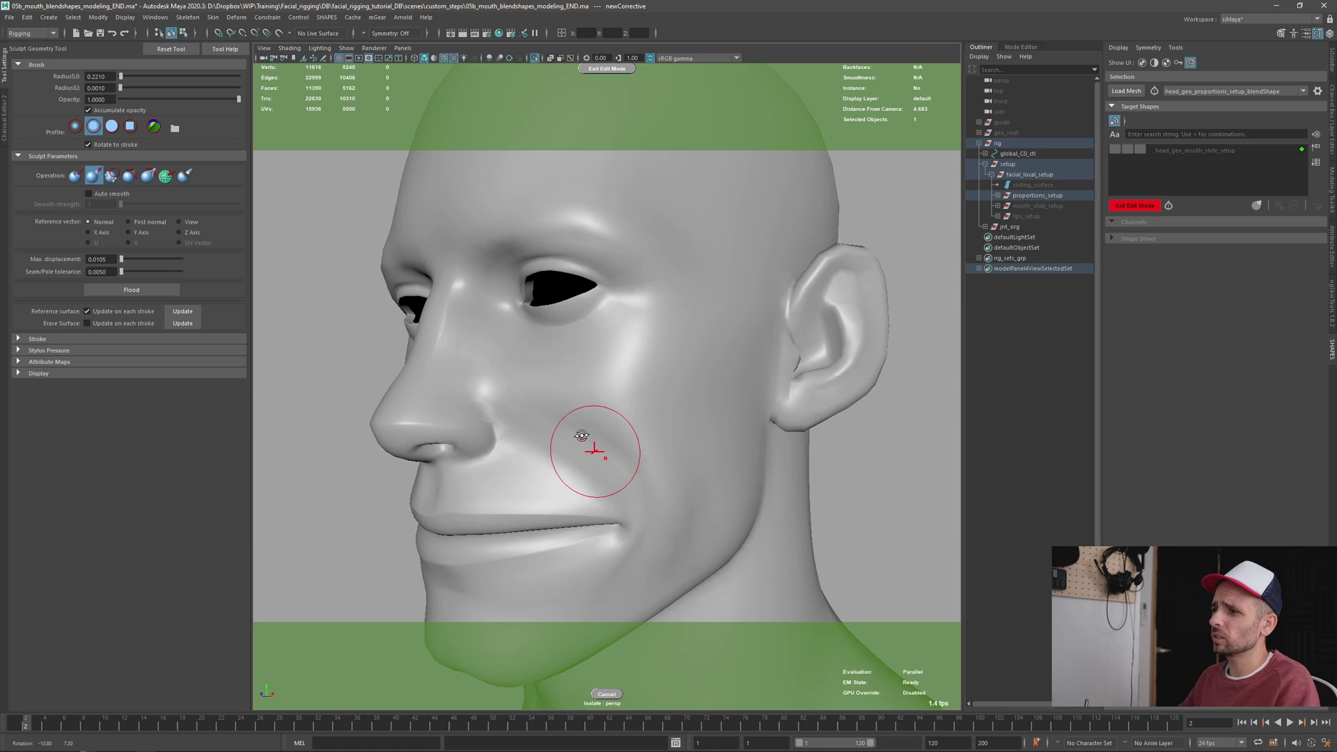
alt+drag(591, 441, 804, 378)
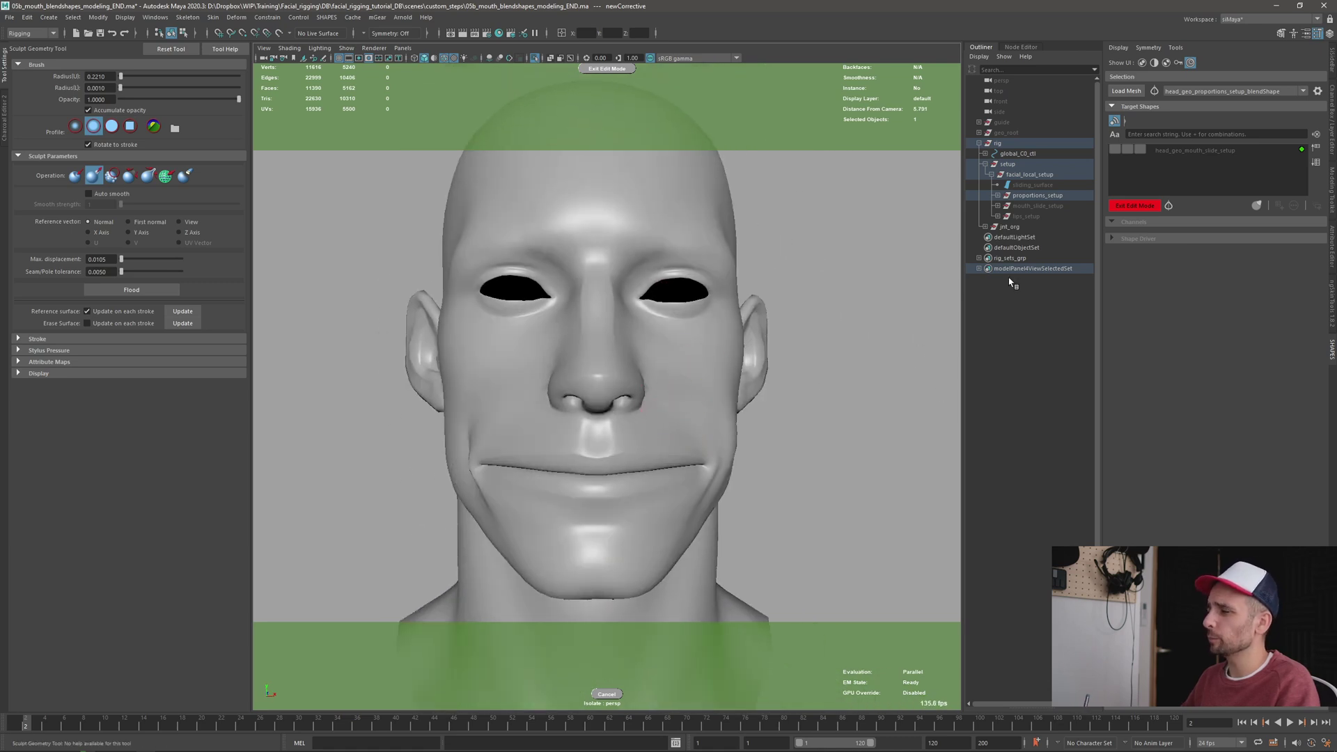
Show the wireframe on the head and check the smile's topology from three-quarter angles
click(1169, 206)
alt+drag(766, 454, 725, 462)
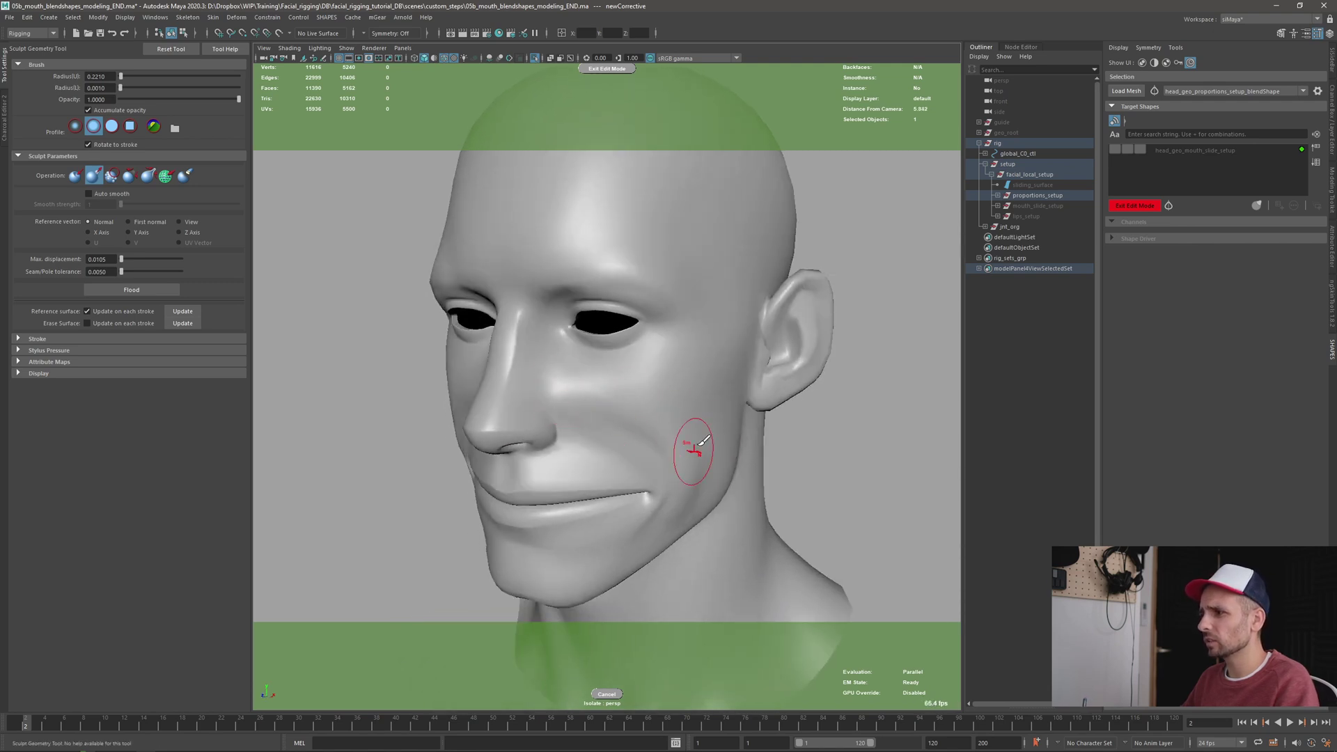
key(alt+a)
mouse_move(689, 409)
alt+mouse_down()
mouse_move(659, 416)
mouse_move(671, 388)
alt+mouse_up()
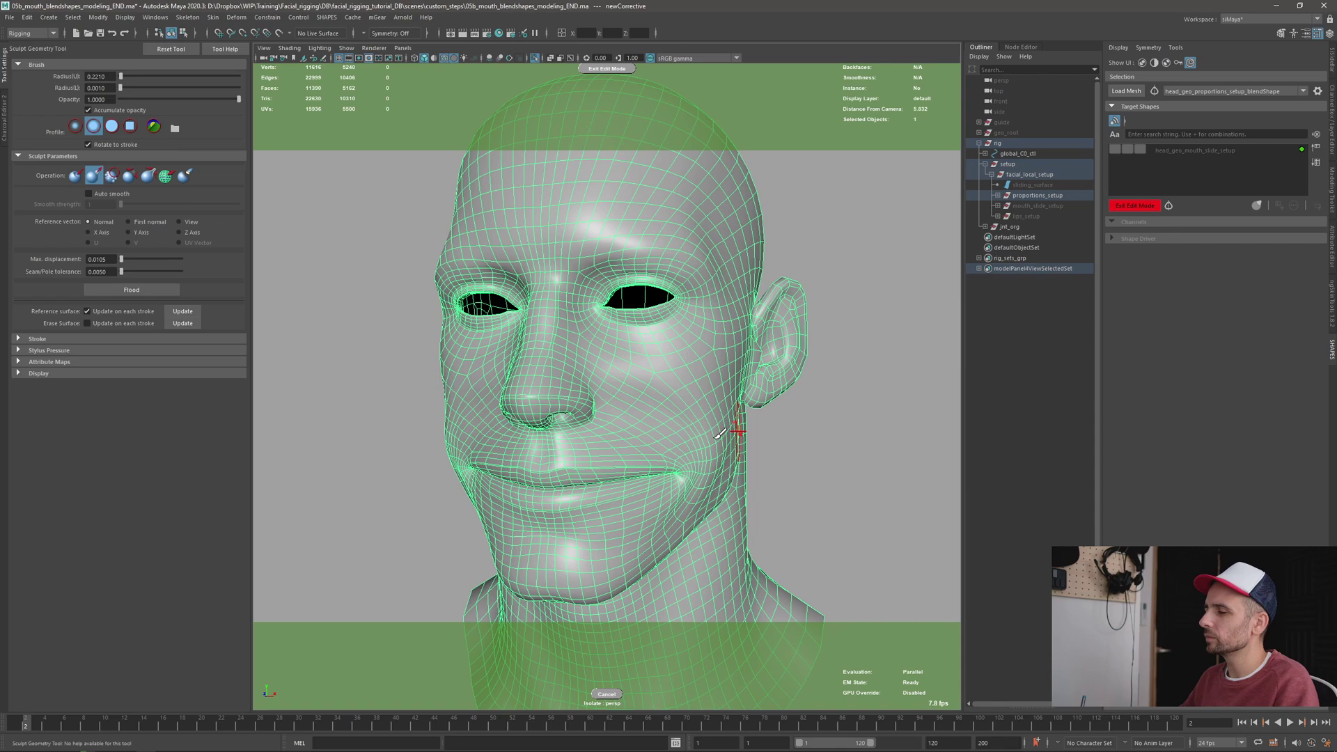
mouse_move(719, 433)
alt+mouse_down()
mouse_move(627, 403)
mouse_move(694, 389)
mouse_move(721, 399)
mouse_move(657, 431)
mouse_move(648, 414)
alt+mouse_up()
click(1167, 208)
Deselect the head mesh, check its silhouette with scene lighting from several angles, and restore textured shading
key(7)
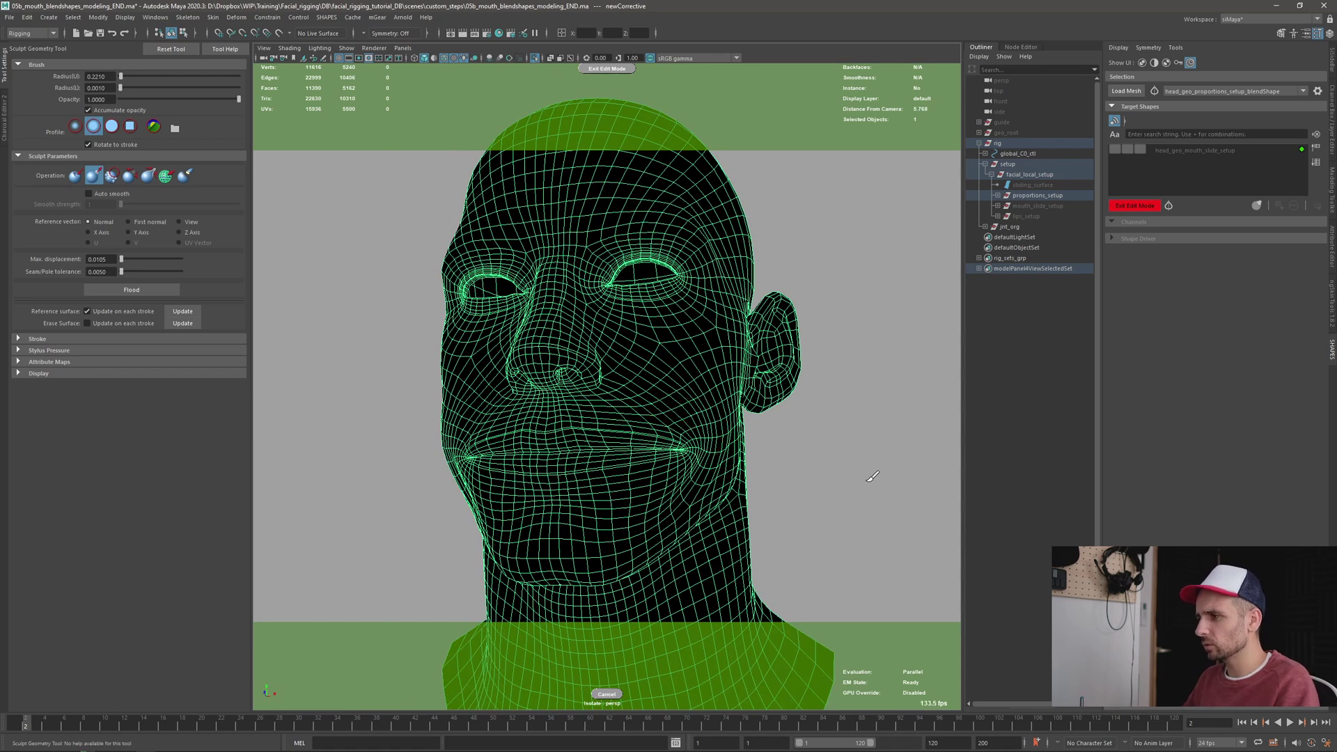
key(q)
click(812, 456)
mouse_move(812, 455)
alt+mouse_down()
mouse_move(753, 510)
mouse_move(725, 462)
mouse_move(818, 464)
alt+mouse_up()
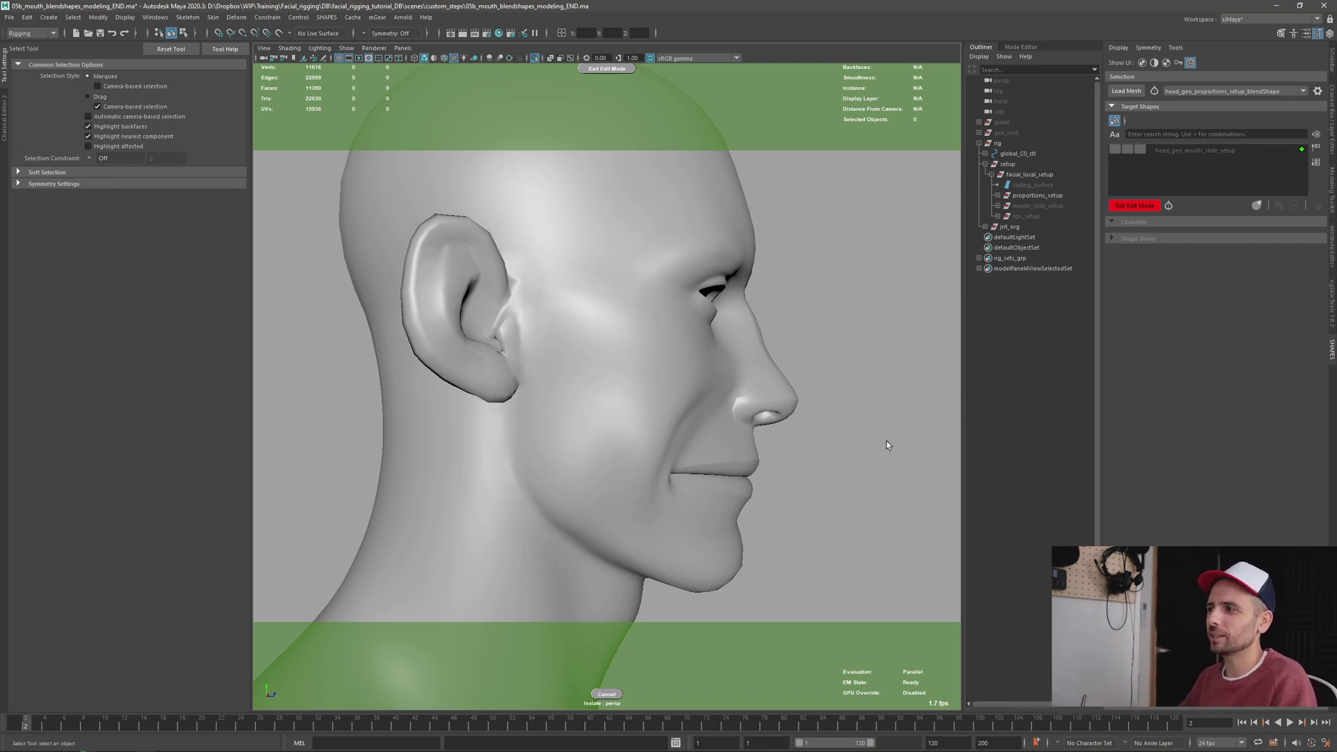
mouse_move(763, 466)
alt+mouse_down()
mouse_move(740, 411)
mouse_move(772, 462)
mouse_move(718, 455)
alt+mouse_up()
key(7)
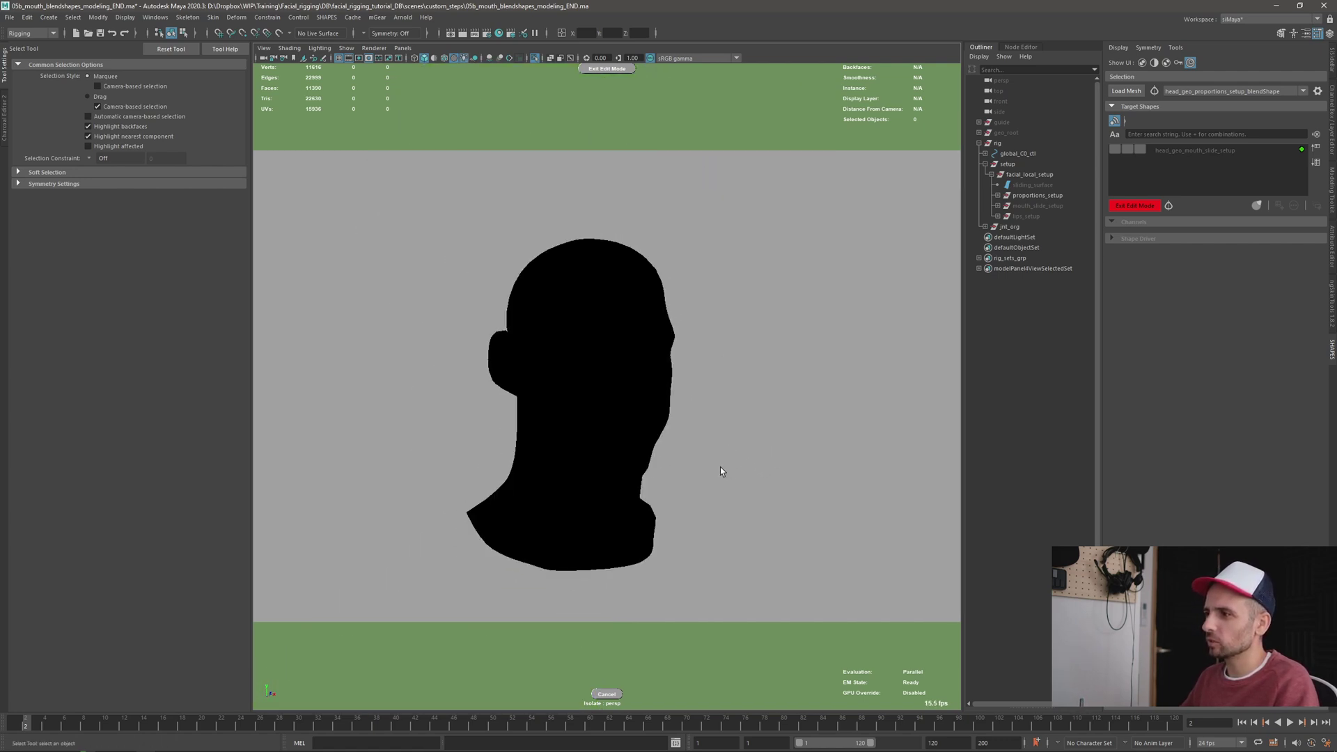
key(6)
Reselect the head mesh and refine the cheek beside the left mouth corner with the sculpt brush
alt+drag(779, 430, 679, 452)
alt+right_drag(678, 453, 734, 450)
mouse_move(734, 450)
alt+mouse_down()
mouse_move(766, 424)
mouse_move(632, 442)
alt+mouse_up()
scroll(669, 437, up, 5)
click(636, 464)
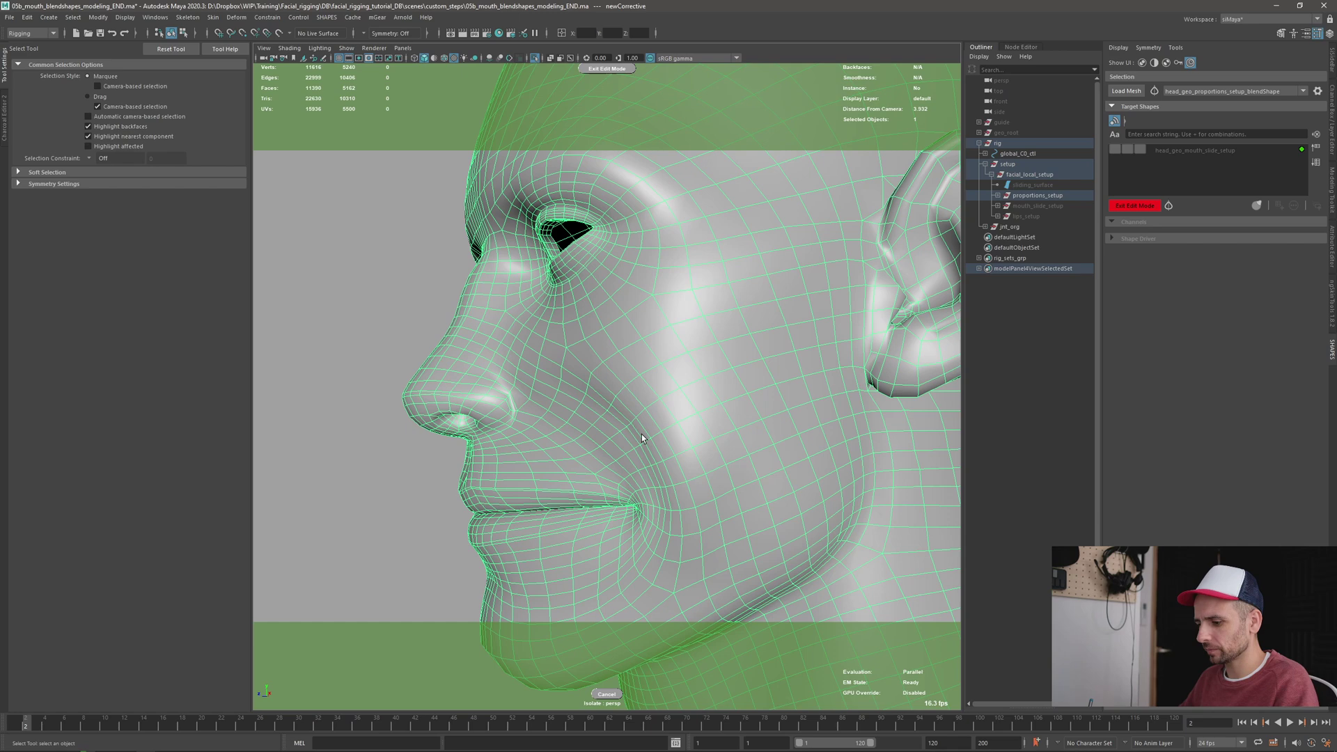
key(y)
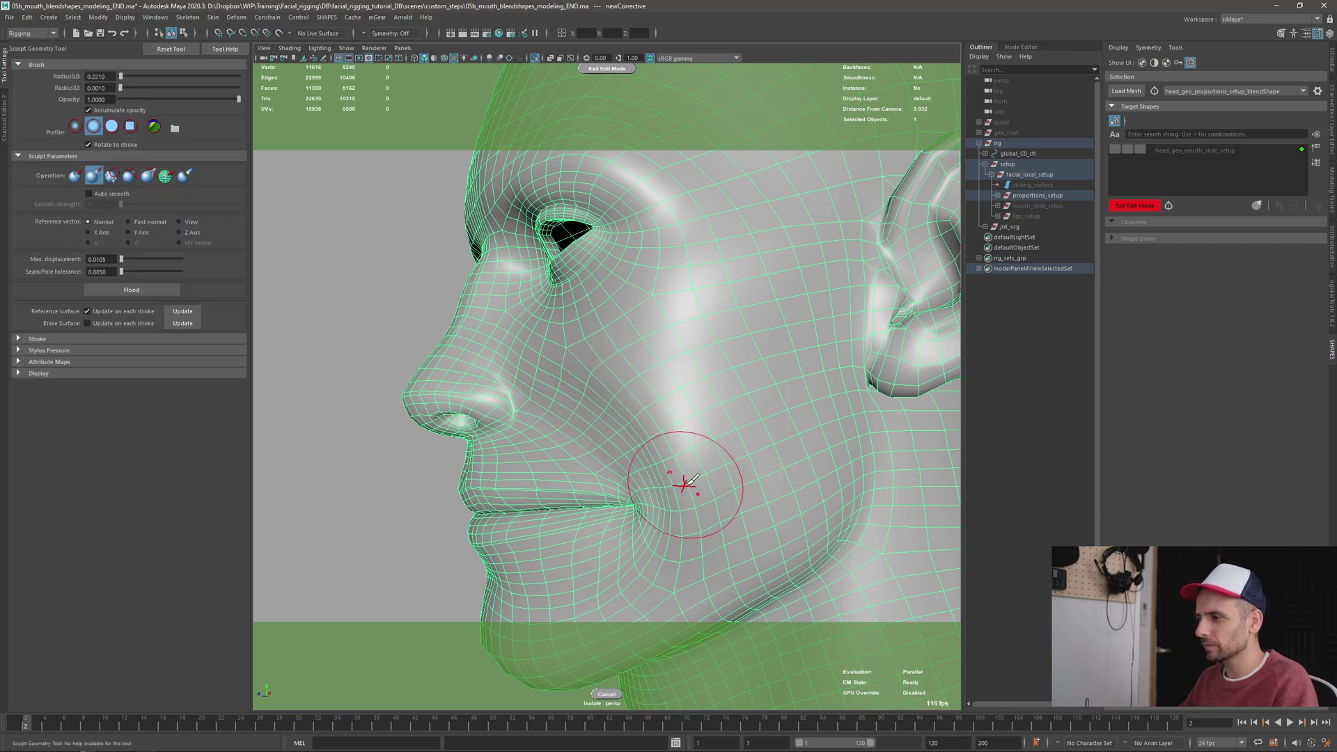
Switch back to the Select tool and examine the refined cheek fold in profile, close up and from farther away
alt+right_drag(700, 461, 605, 404)
mouse_move(606, 403)
alt+mouse_down()
mouse_move(820, 490)
mouse_move(710, 450)
alt+mouse_up()
key(q)
click(739, 442)
scroll(632, 389, up, 5)
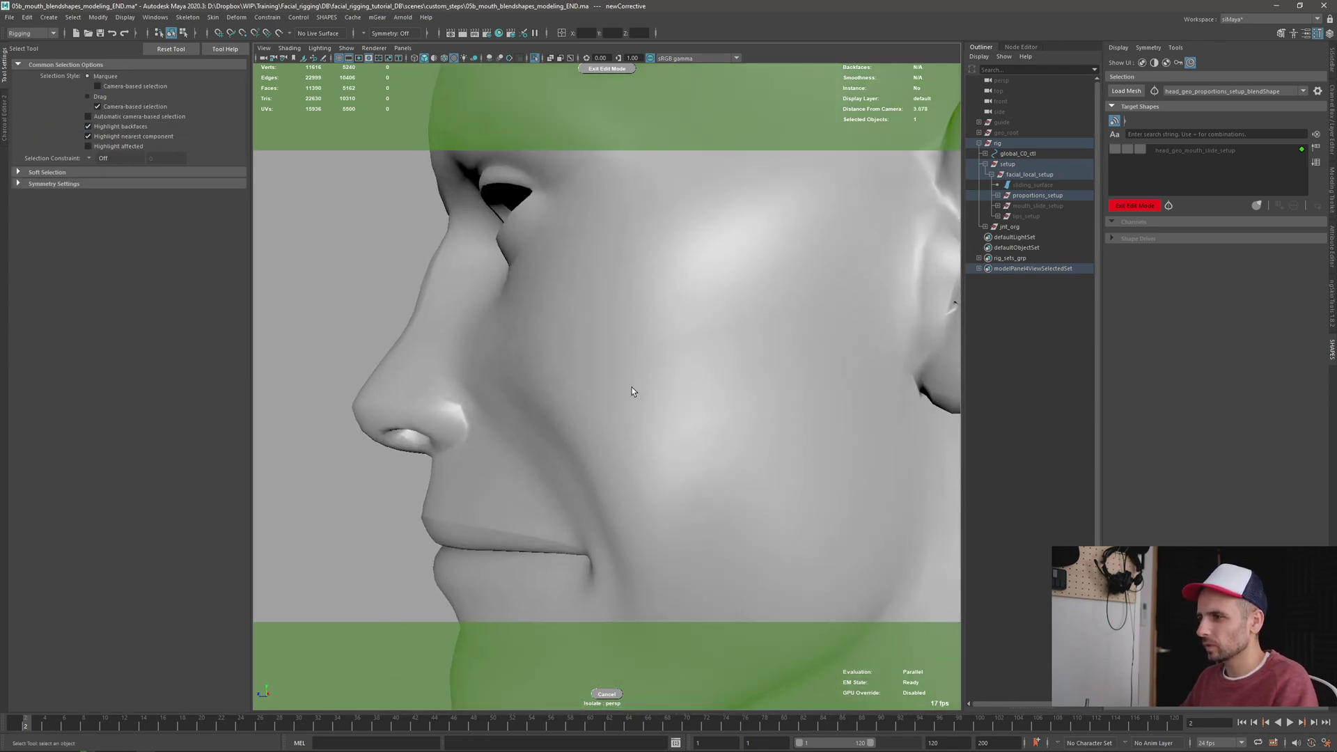
alt+middle_drag(529, 449, 611, 439)
alt+drag(627, 422, 670, 414)
scroll(630, 327, down, 4)
alt+drag(631, 328, 630, 412)
scroll(566, 396, up, 3)
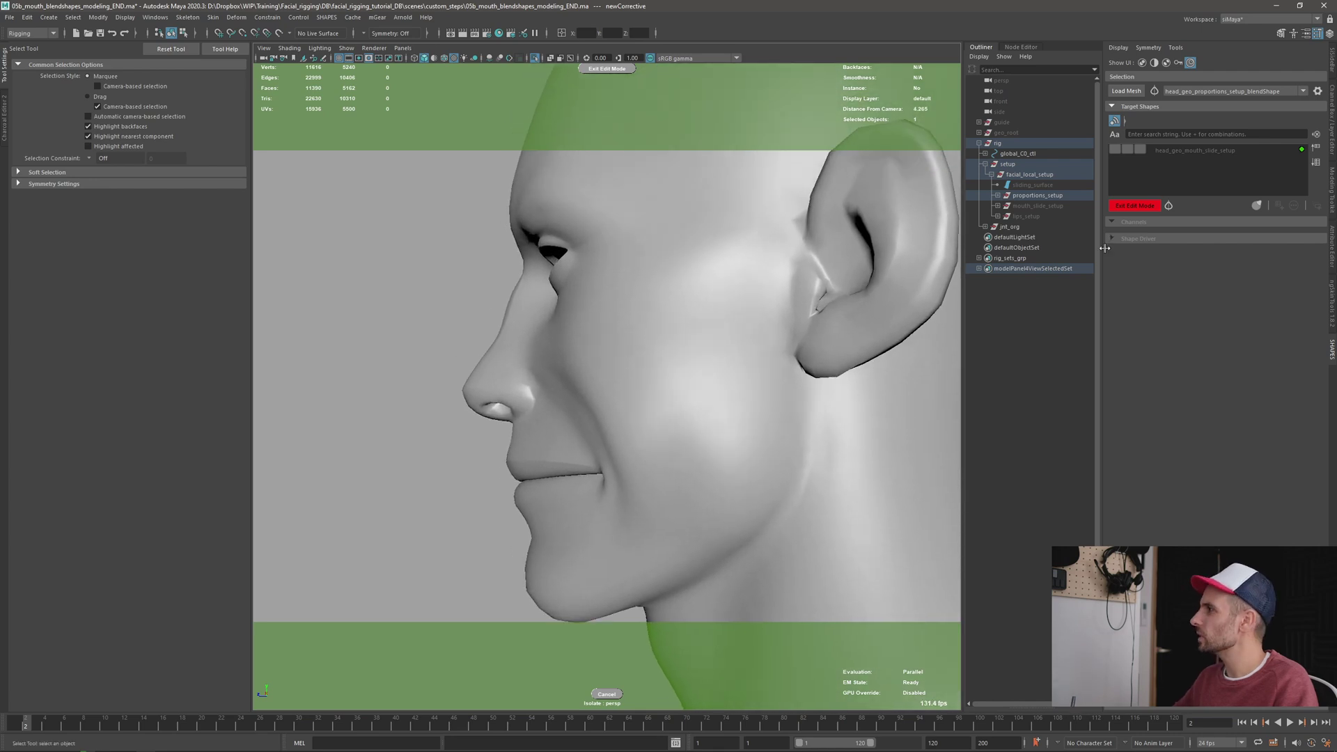
Exit edit mode and set the new corrective's Base value to 1.000, comparing the smile from several angles
click(1130, 209)
alt+drag(625, 415, 691, 428)
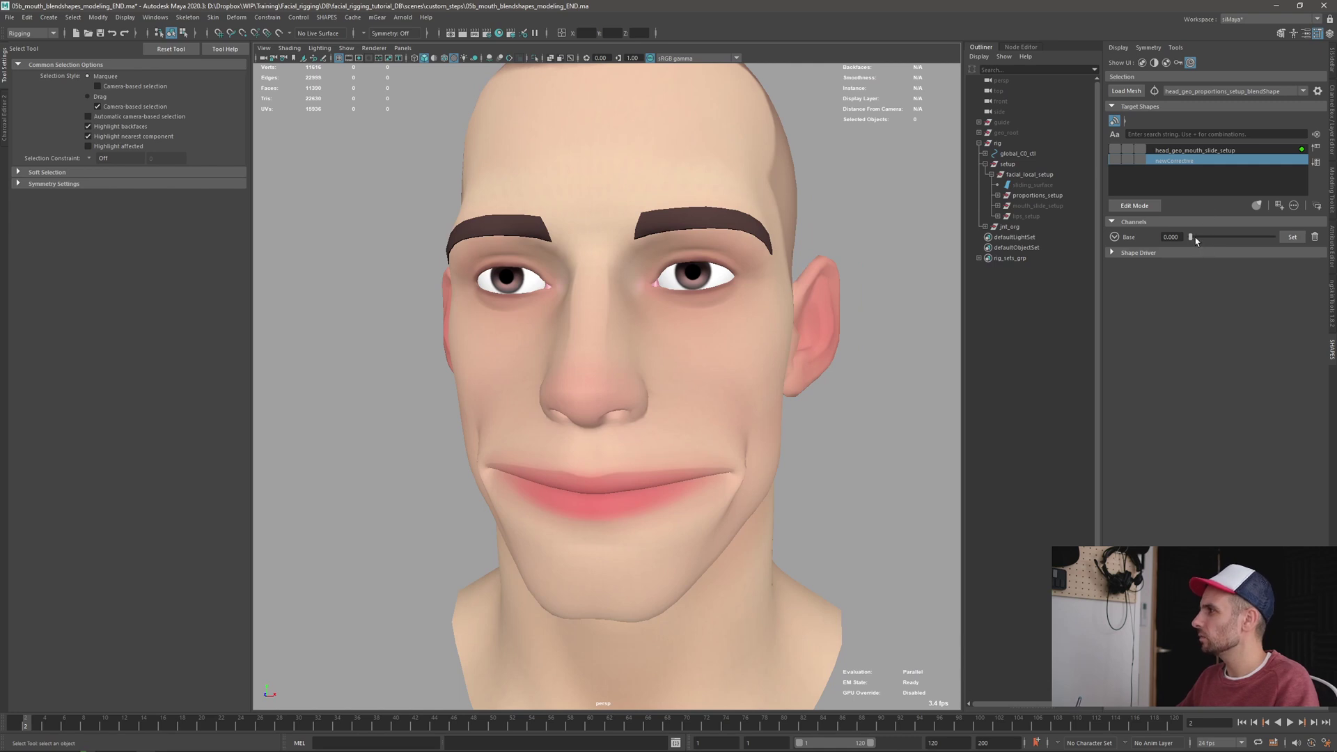
drag(1191, 238, 1278, 248)
alt+right_drag(780, 415, 630, 438)
alt+drag(630, 438, 674, 439)
drag(1273, 237, 1313, 251)
alt+drag(740, 404, 644, 383)
alt+right_drag(643, 383, 805, 478)
alt+middle_drag(805, 478, 740, 467)
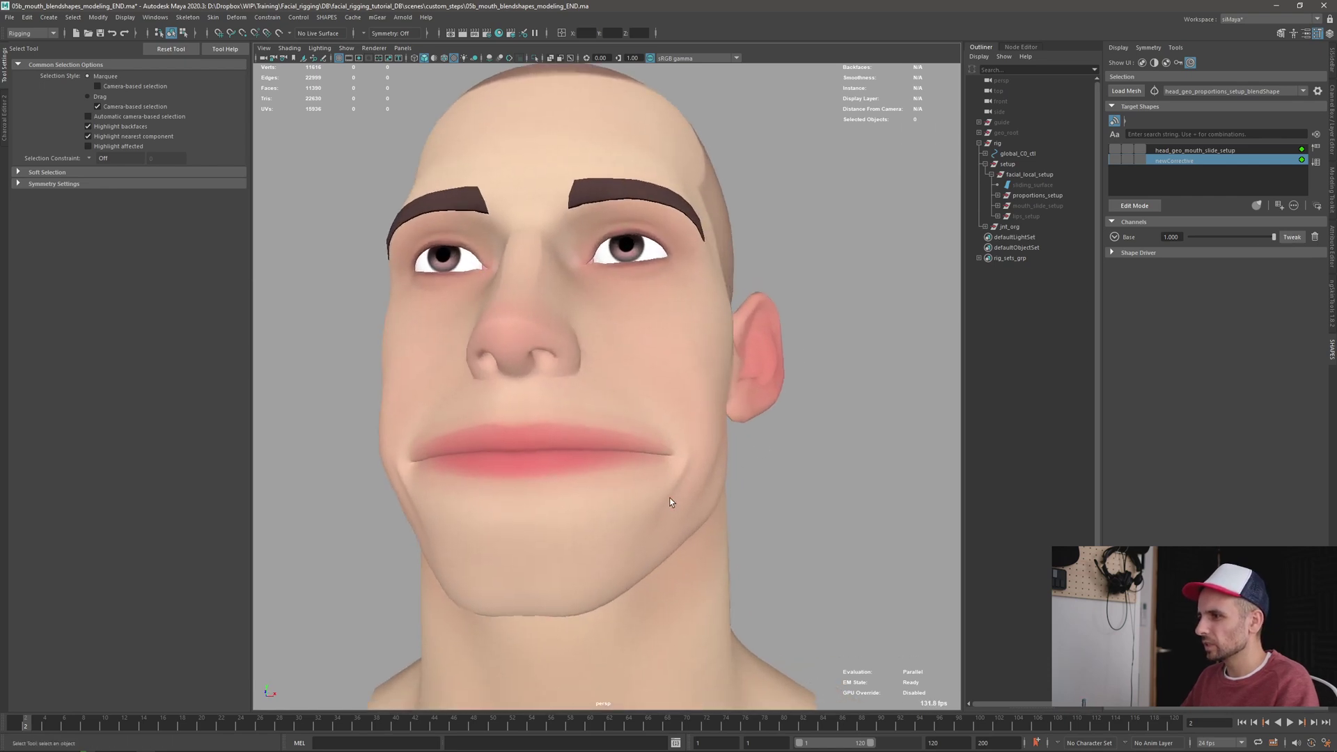
Rename the new corrective target as mouth_wide and save the scene
double_click(1175, 162)
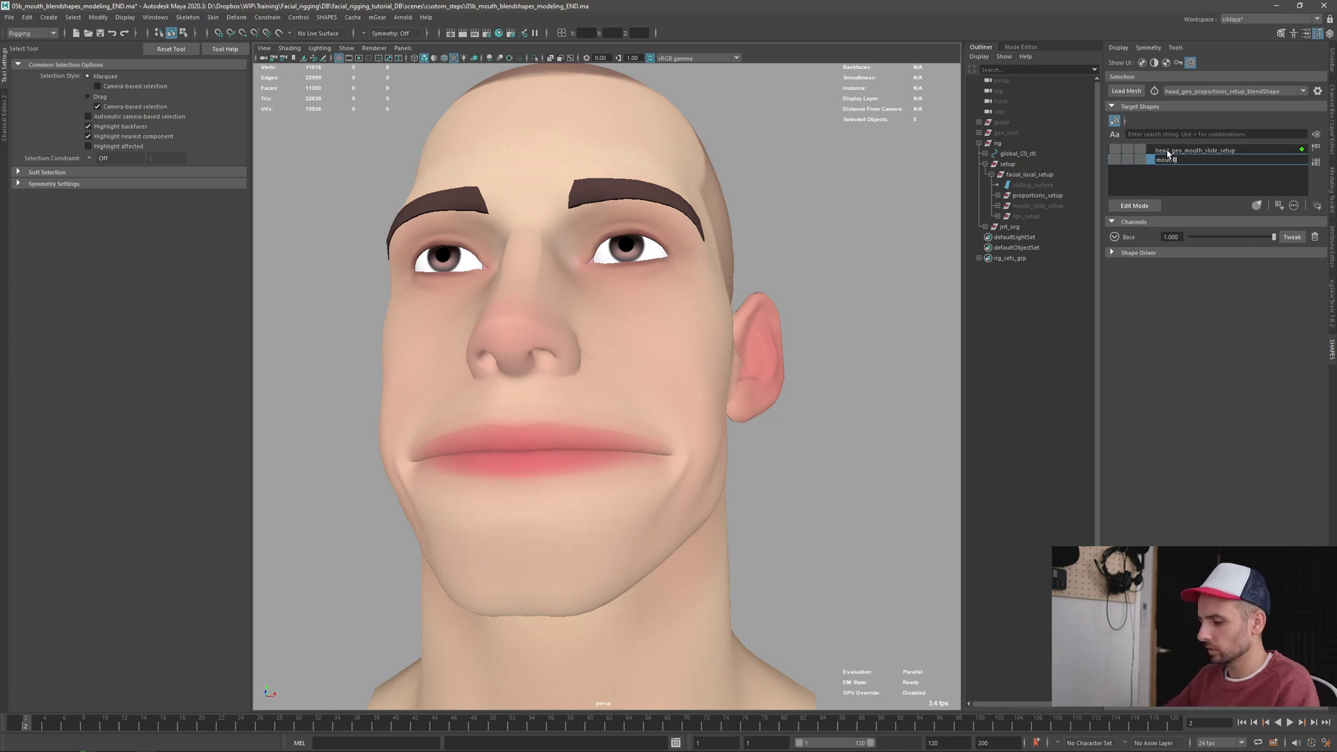
key(Return)
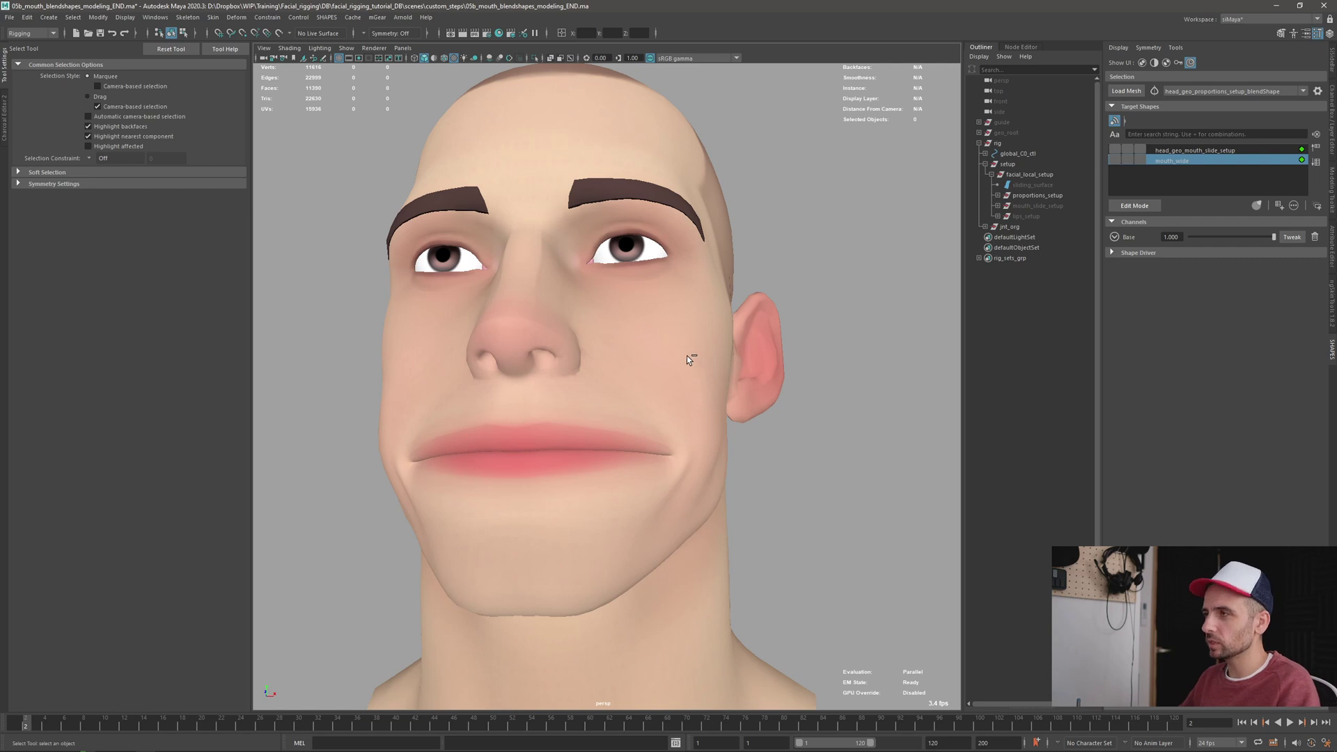
key(ctrl+s)
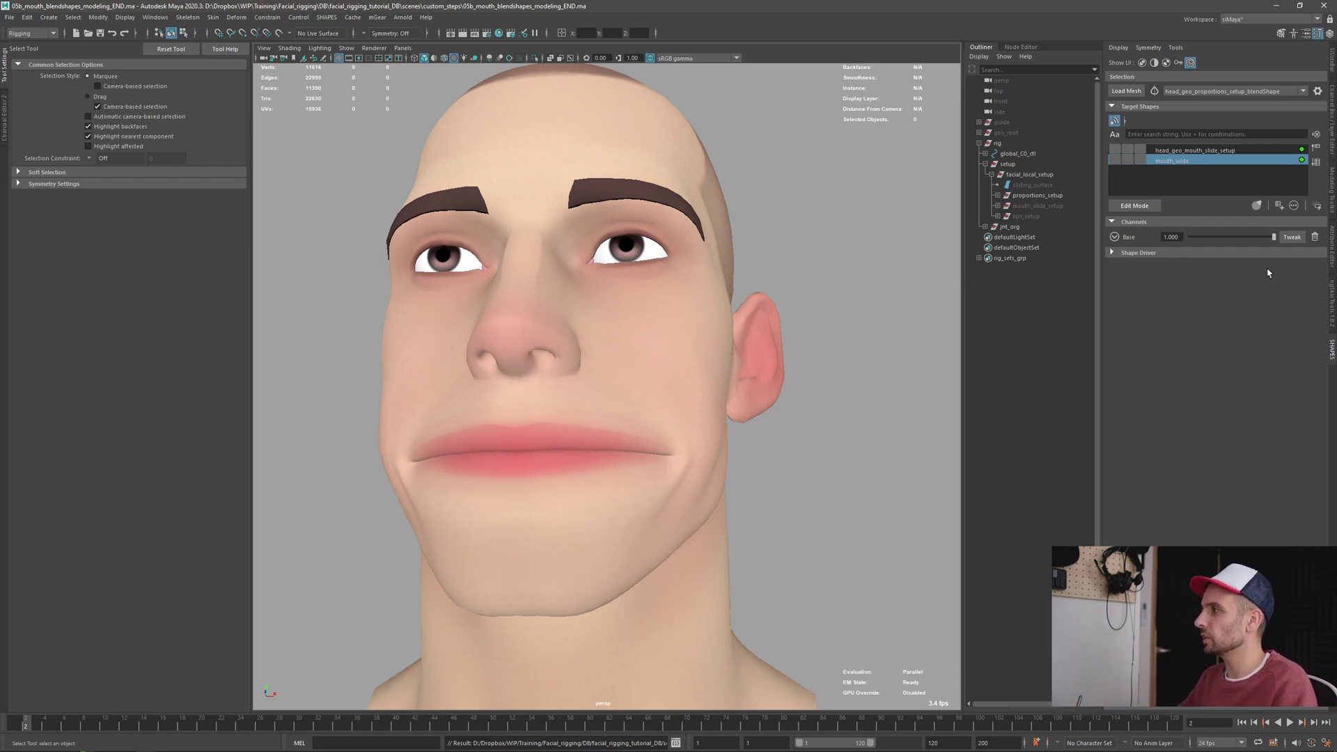
Set the mouth_wide corrective's Base value to 0.000, go to frame 3 and inspect the lips of the narrow mouth pose
drag(1272, 237, 1166, 240)
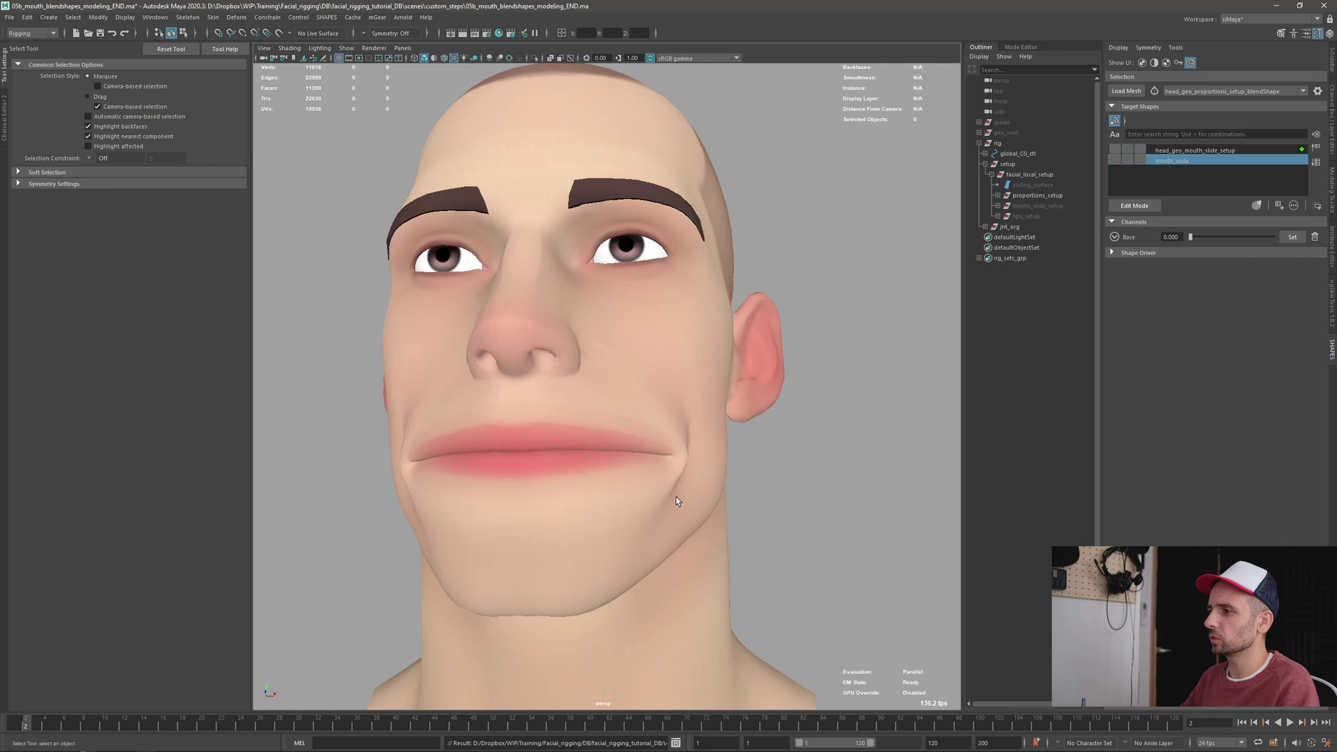
scroll(675, 501, down, 3)
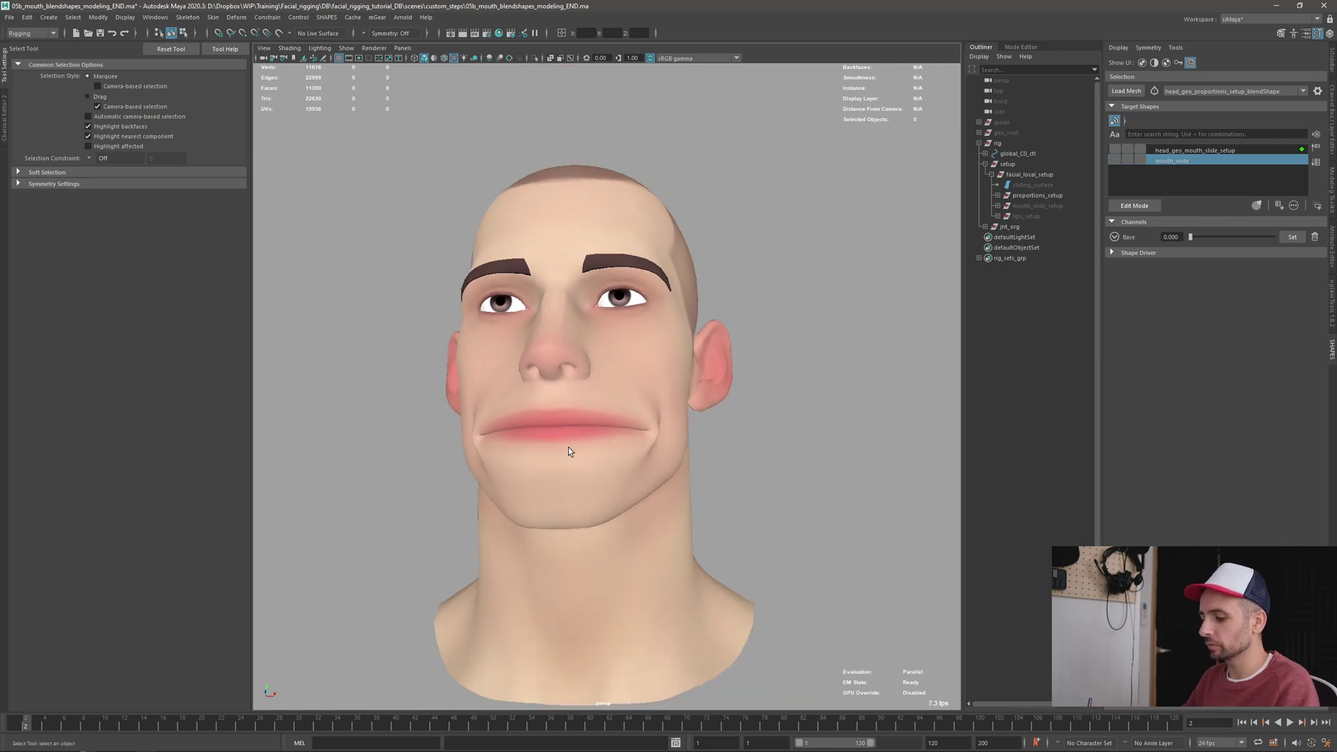
key(alt+period)
alt+drag(695, 444, 701, 449)
scroll(700, 449, up, 6)
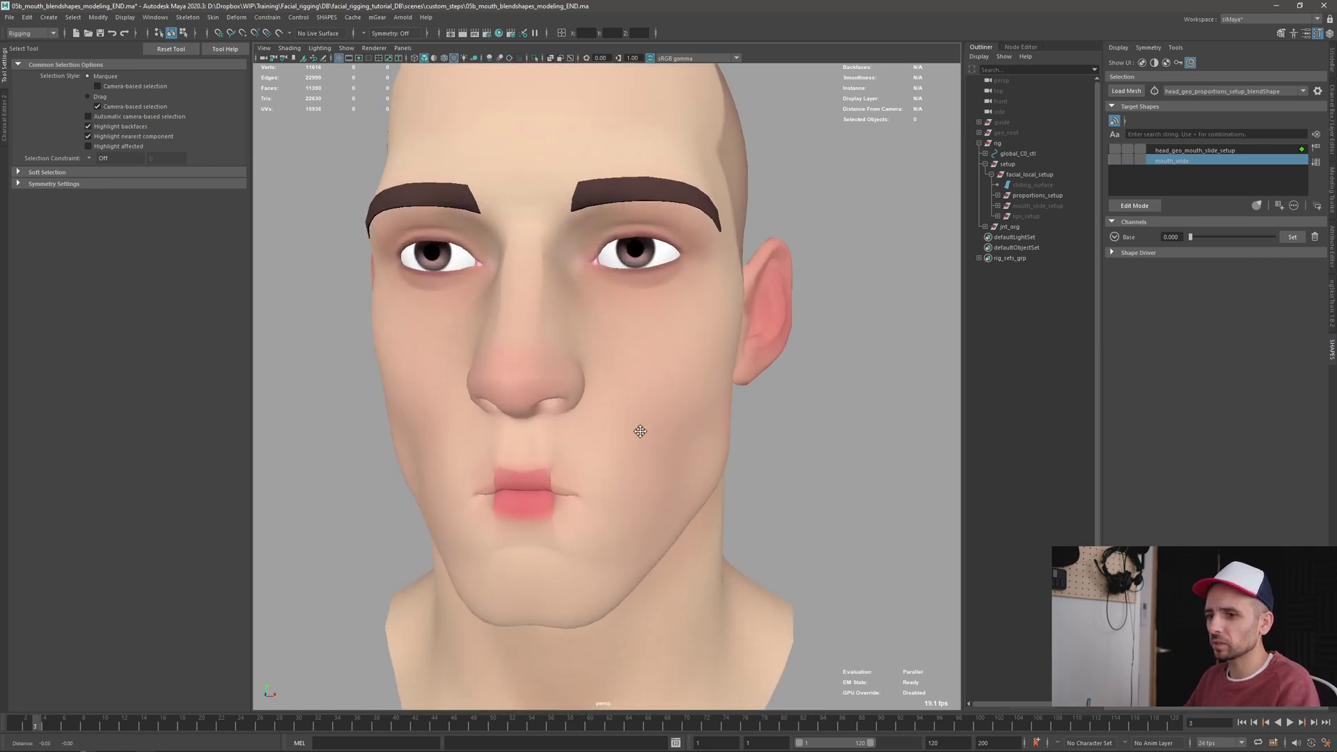
scroll(725, 391, up, 4)
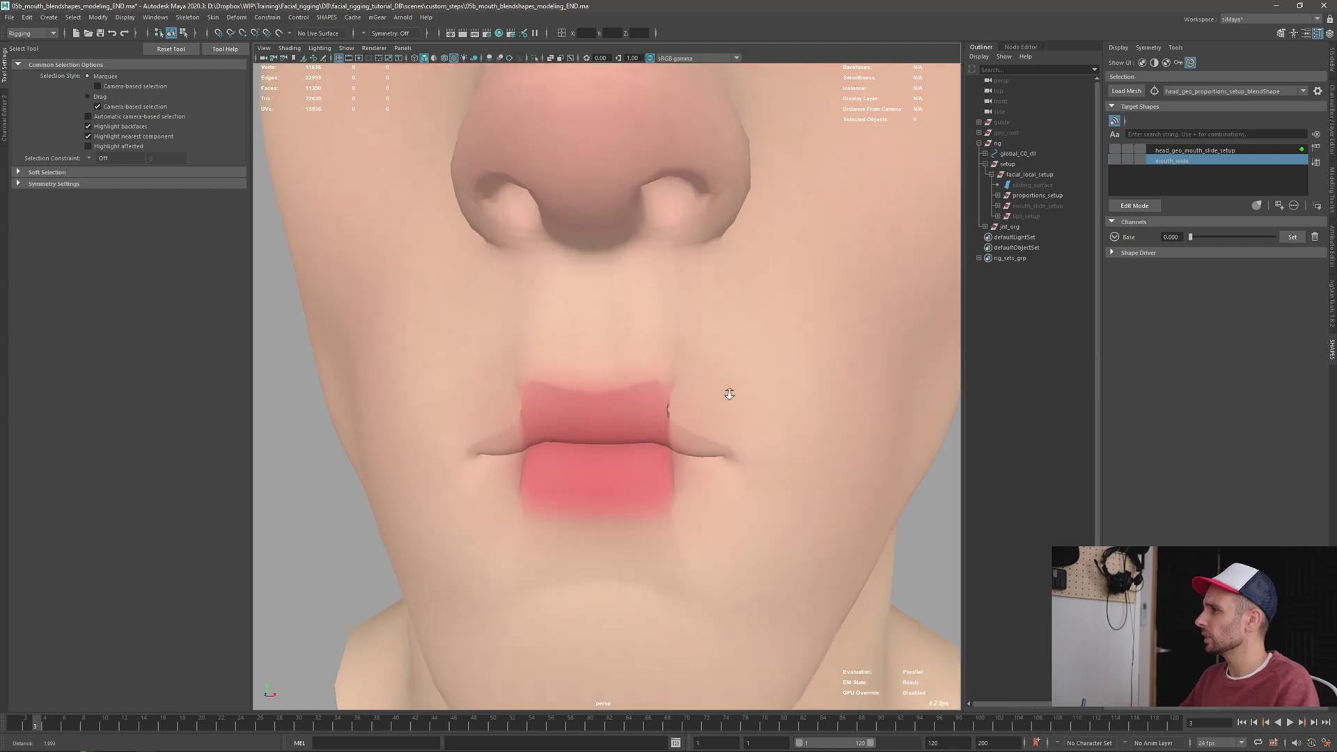
Start editing a new corrective for the narrow mouth pose, focusing on the wireframe at the upper lip's pinched outer edge
click(1134, 205)
scroll(617, 418, up, 3)
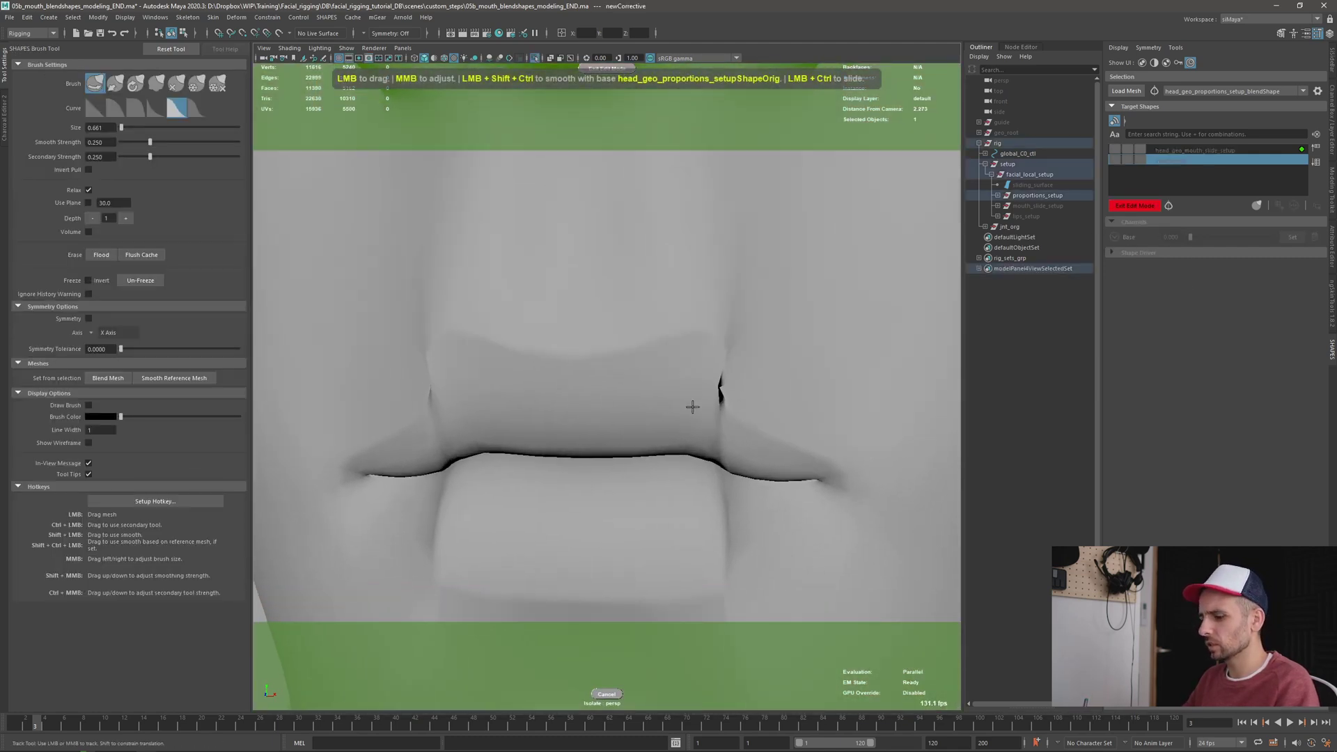
alt+drag(715, 391, 708, 387)
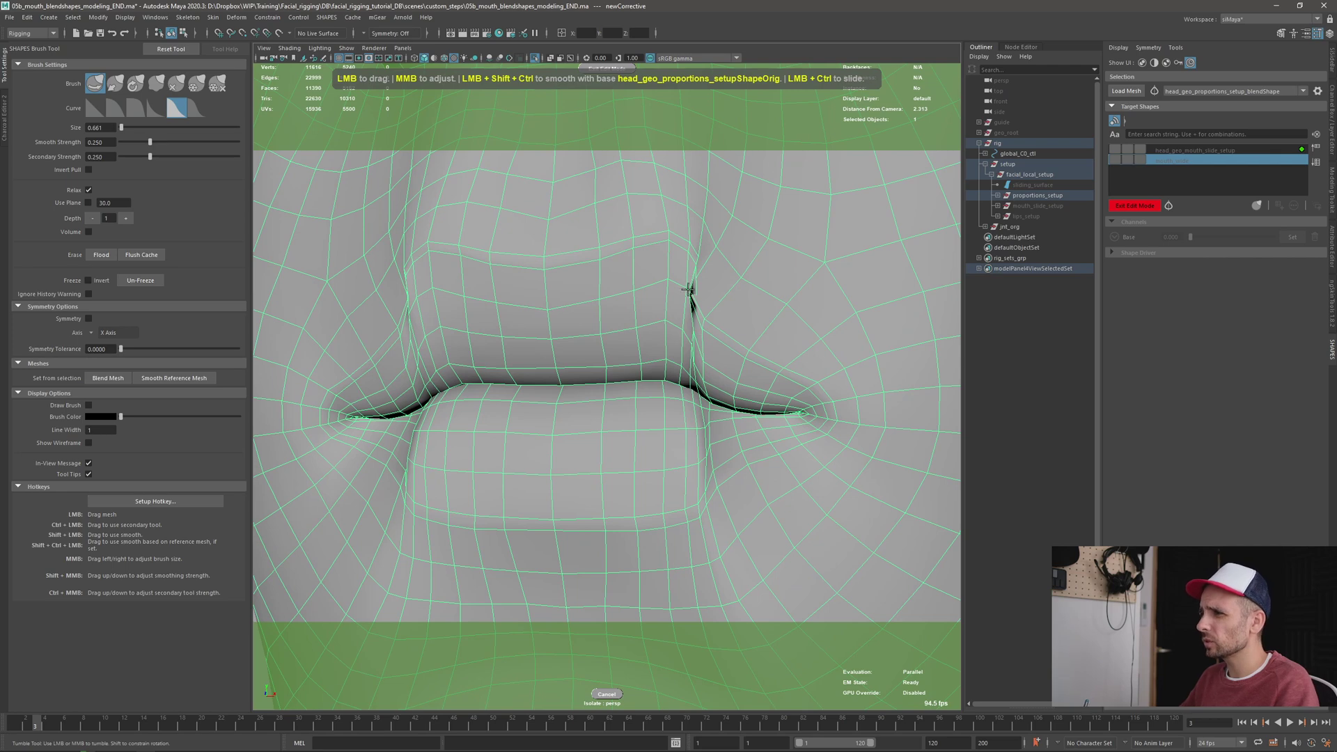
Try to relax the pinched outer edge of the upper lip with Quad Draw and undo the tweak
key(y)
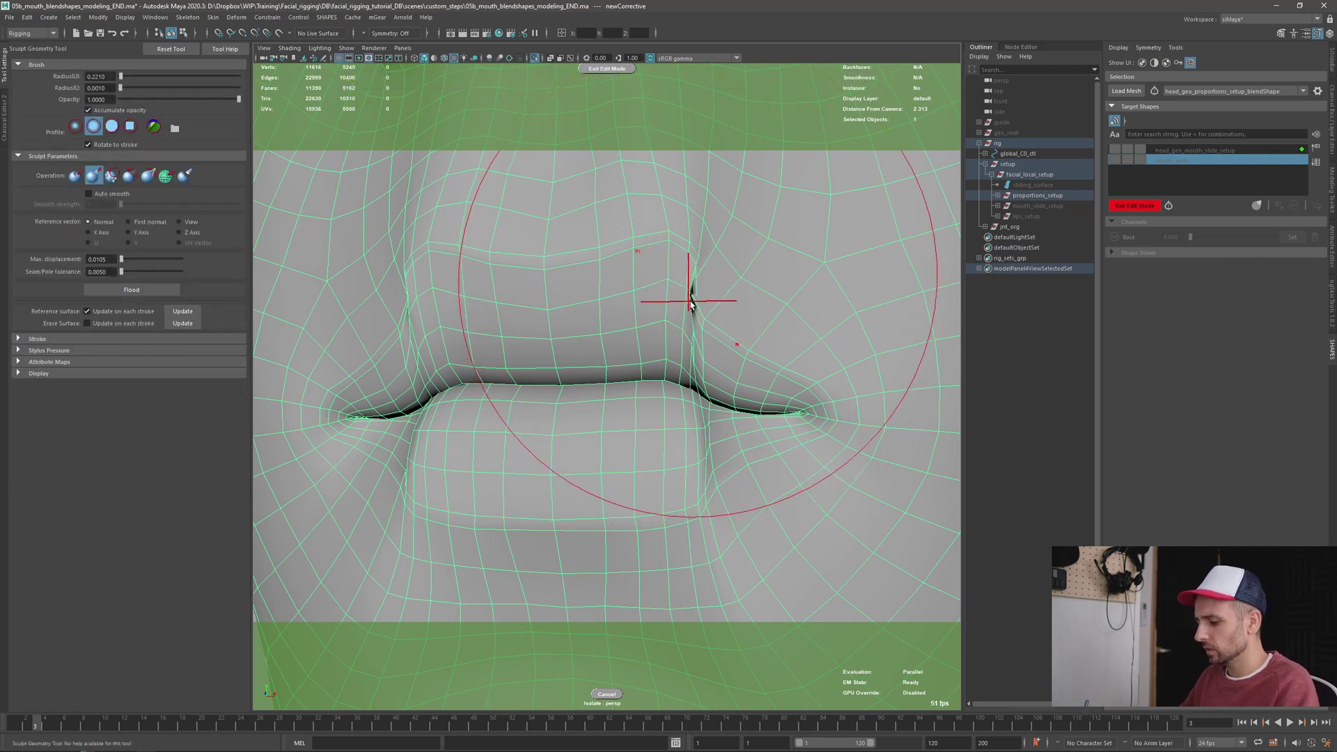
key(ctrl+shift+q)
shift+drag(689, 300, 672, 300)
key(ctrl+z)
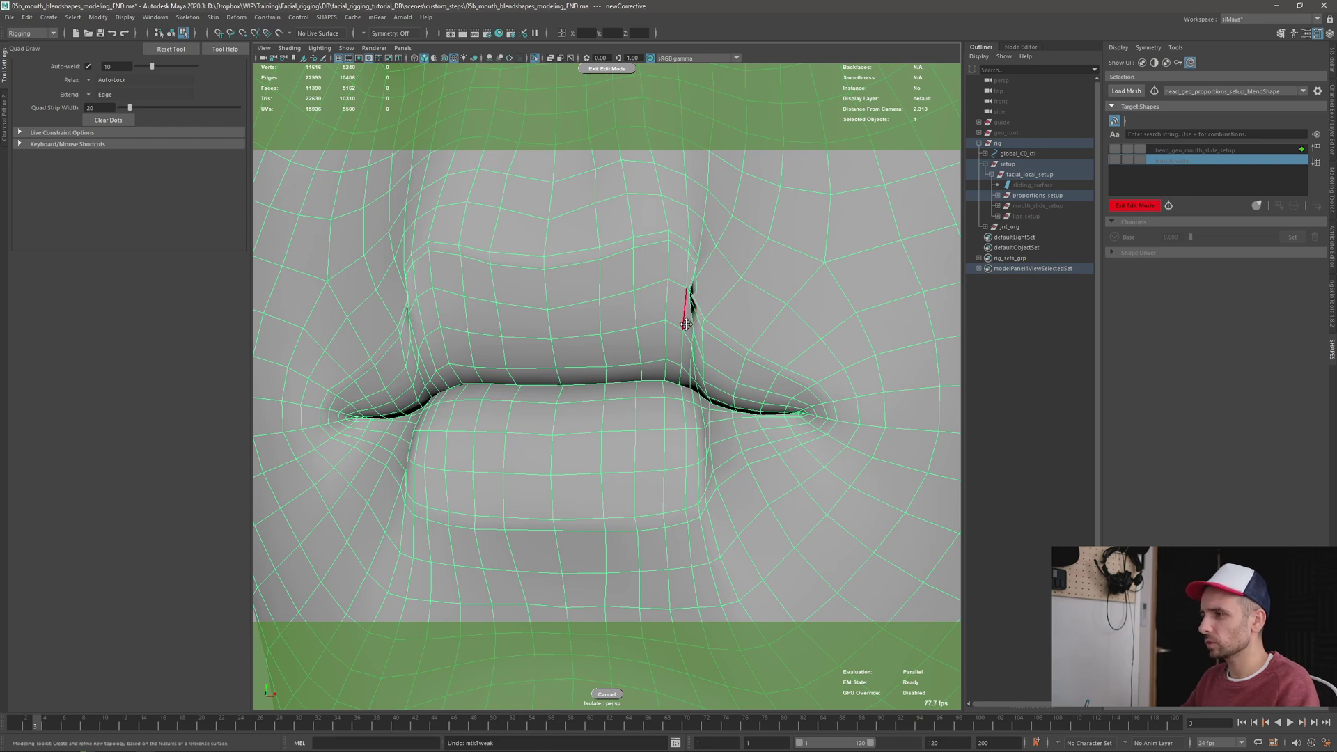
Examine the topology around the lips and both mouth corners from several angles
key(q)
alt+drag(698, 328, 676, 321)
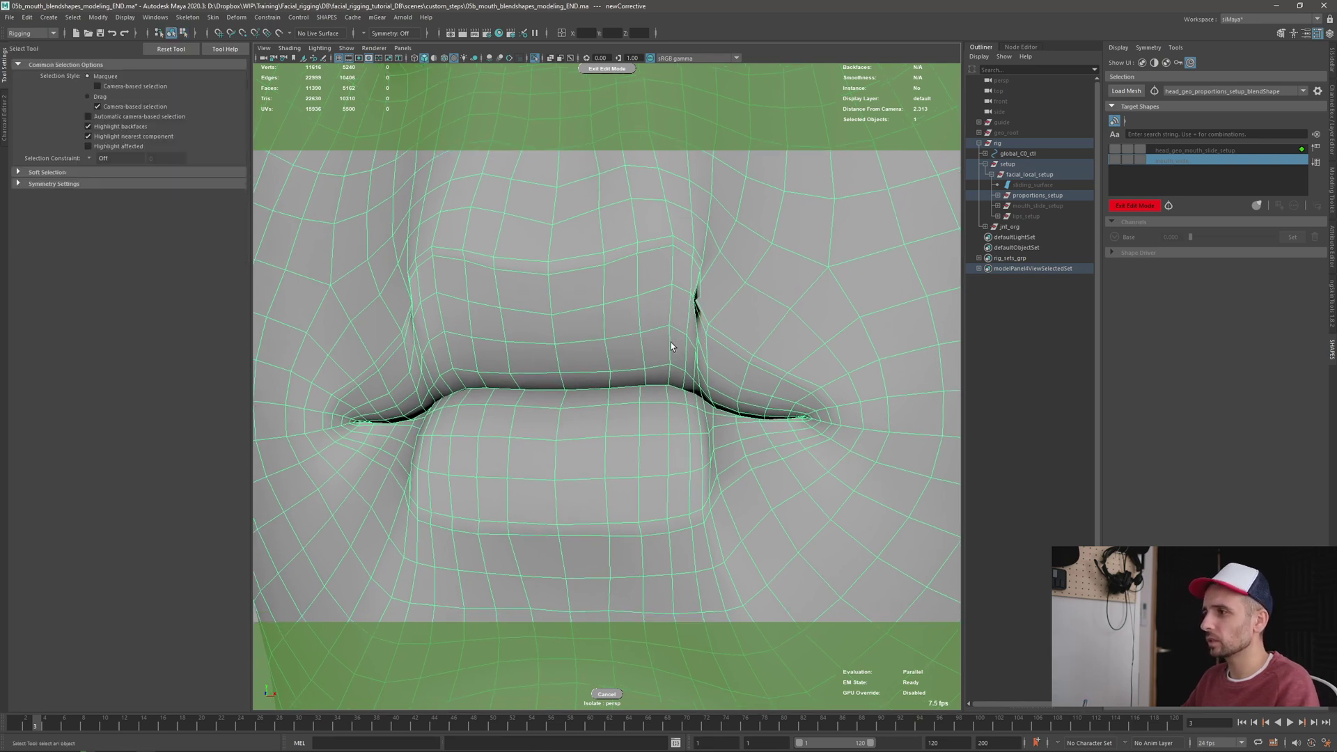
alt+right_drag(658, 370, 662, 298)
mouse_move(662, 298)
alt+mouse_down()
mouse_move(646, 390)
mouse_move(638, 361)
mouse_move(578, 369)
mouse_move(649, 390)
mouse_move(649, 369)
alt+mouse_up()
key(y)
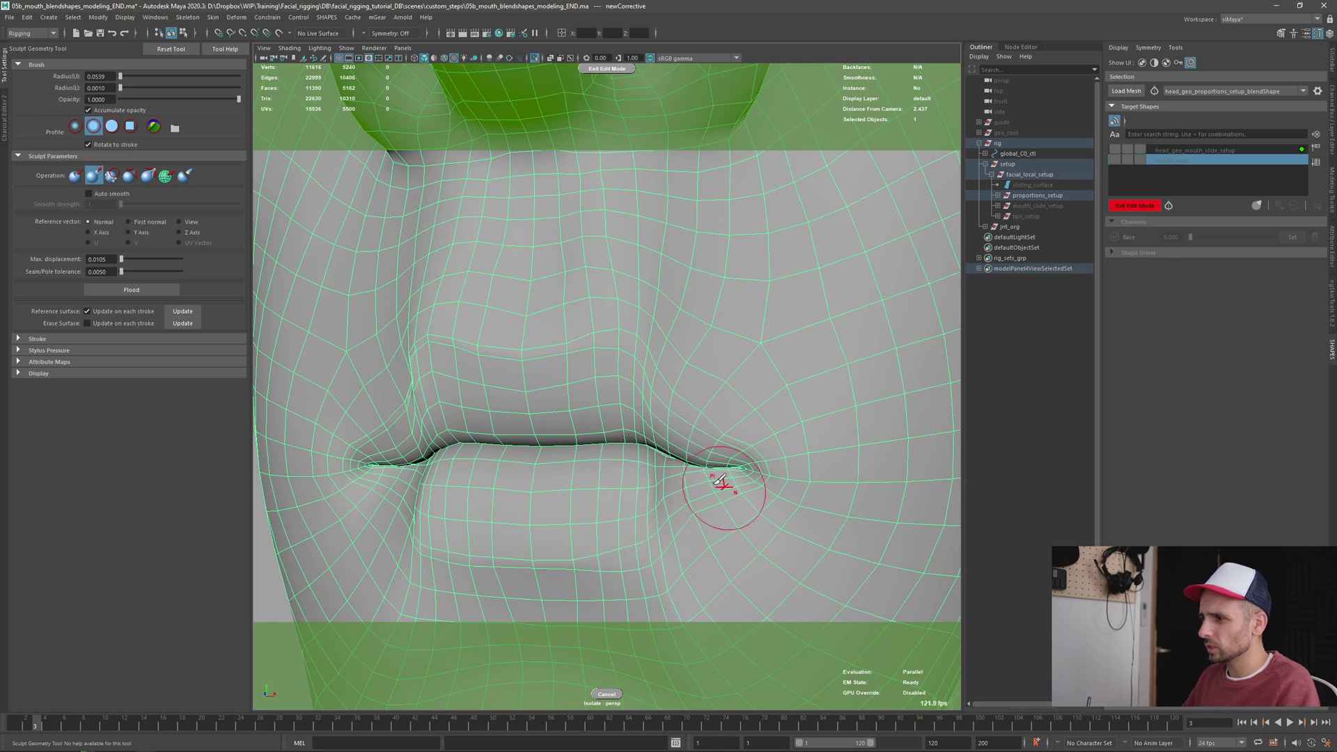
alt+middle_drag(696, 468, 705, 420)
mouse_move(445, 444)
alt+mouse_down()
mouse_move(671, 426)
mouse_move(650, 421)
mouse_move(557, 487)
alt+mouse_up()
key(q)
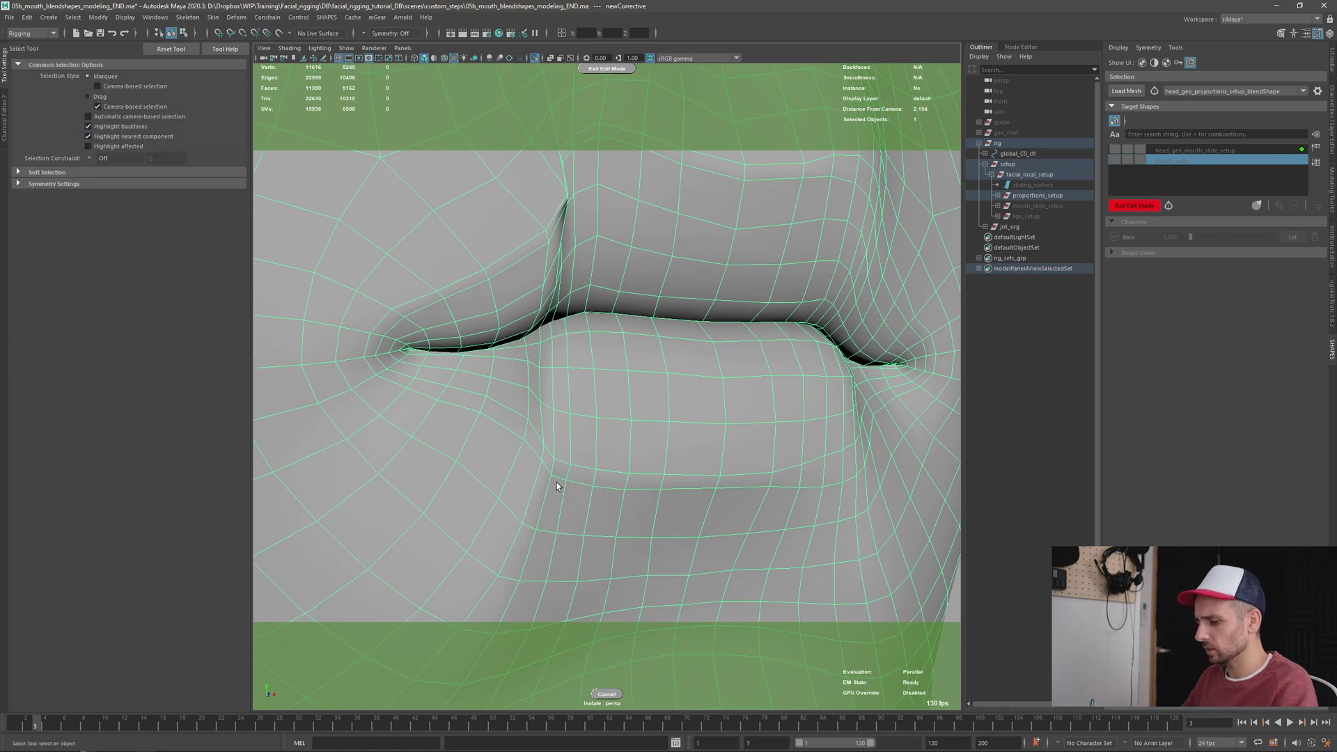
Highlight the strip of faces along the lower lip's outer border near the character's right mouth corner, examine it and return to object selection
key(F11)
mouse_move(512, 429)
mouse_down()
mouse_move(575, 475)
mouse_move(562, 461)
mouse_up()
click(506, 418)
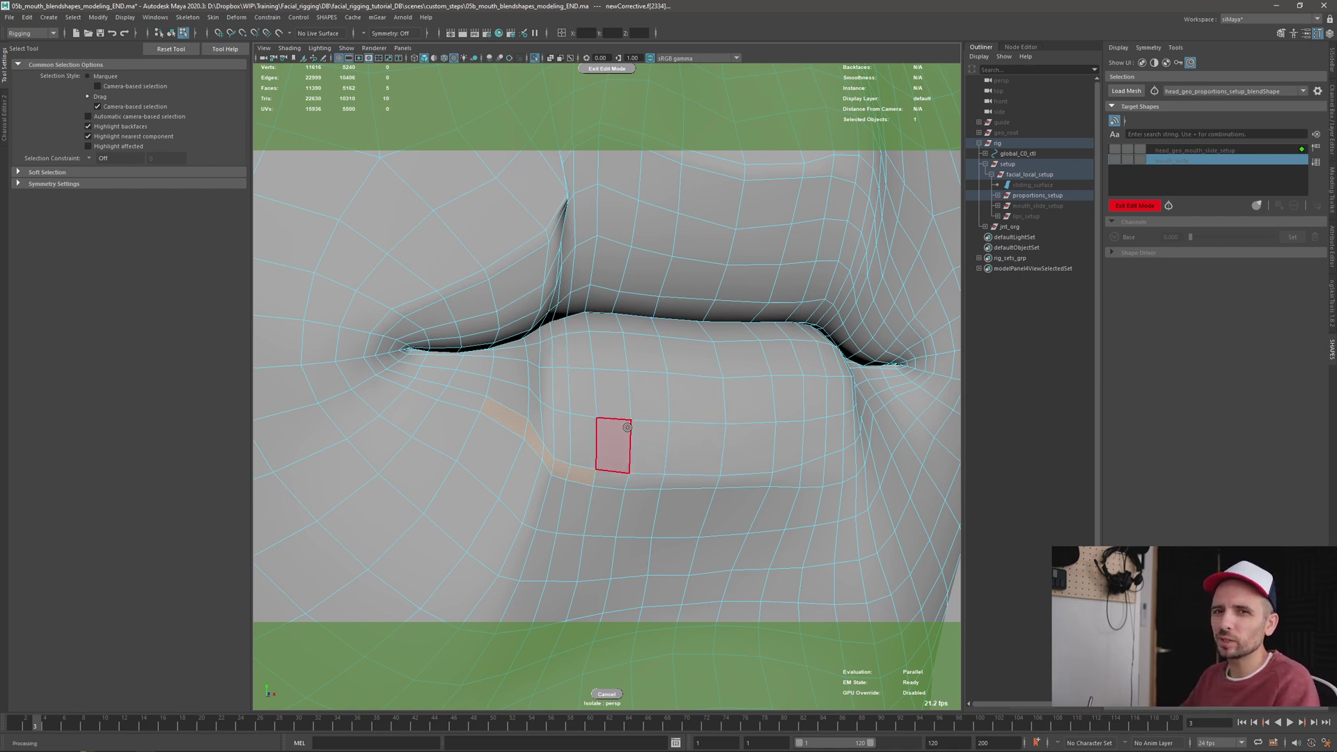
alt+drag(770, 373, 635, 439)
alt+right_drag(635, 439, 576, 359)
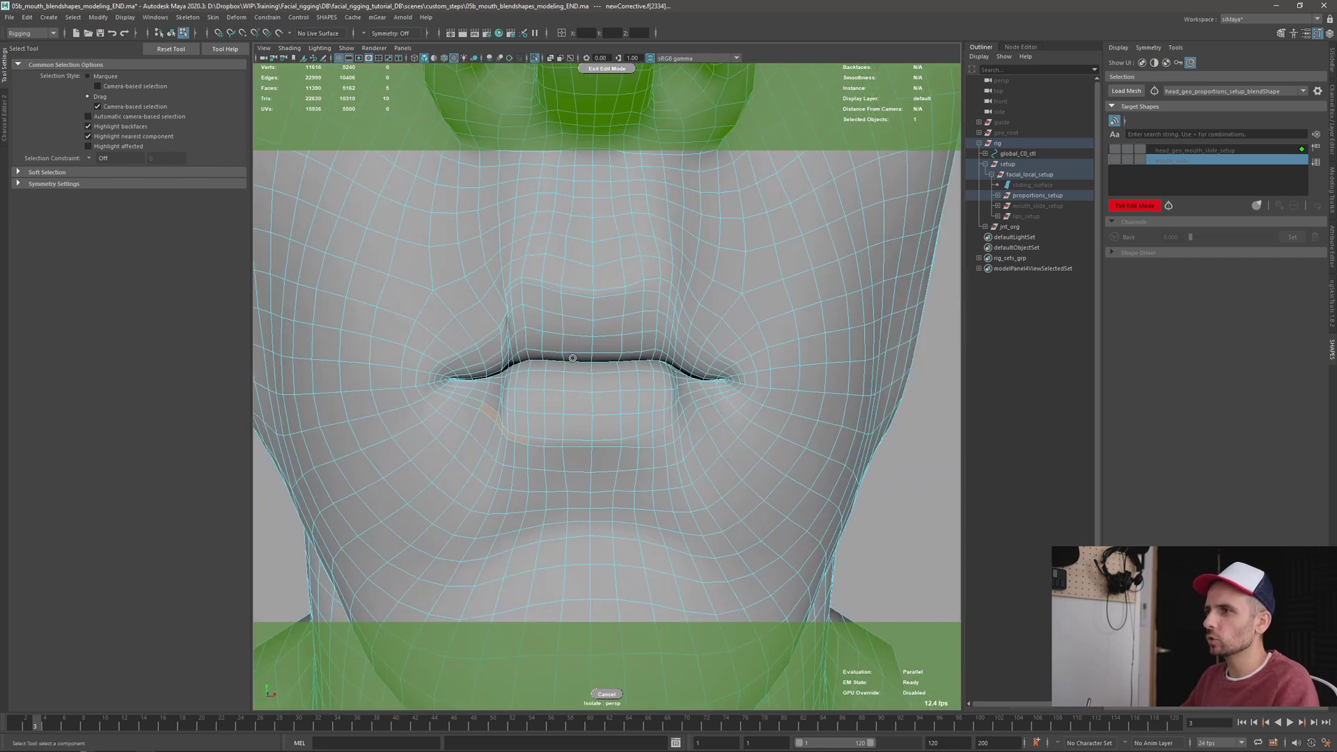
alt+drag(700, 379, 665, 381)
alt+scroll(666, 381, up, 2)
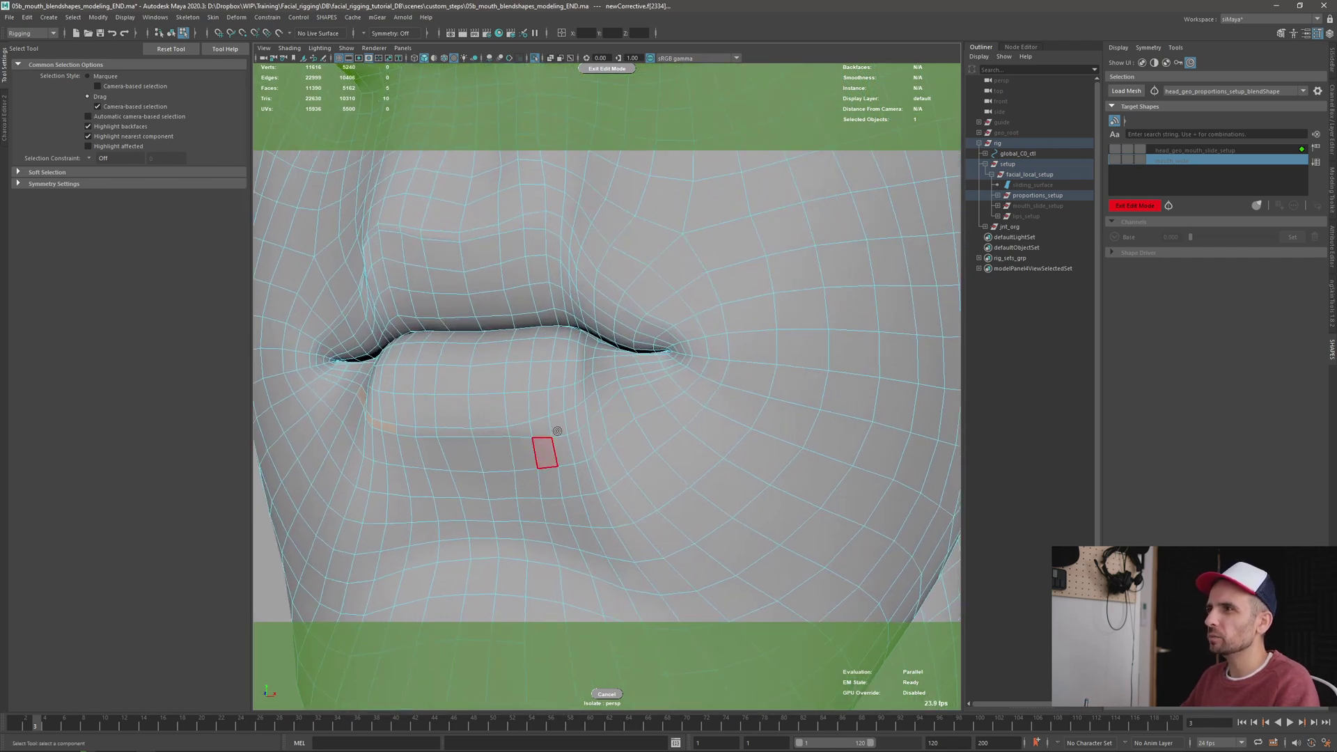
key(F8)
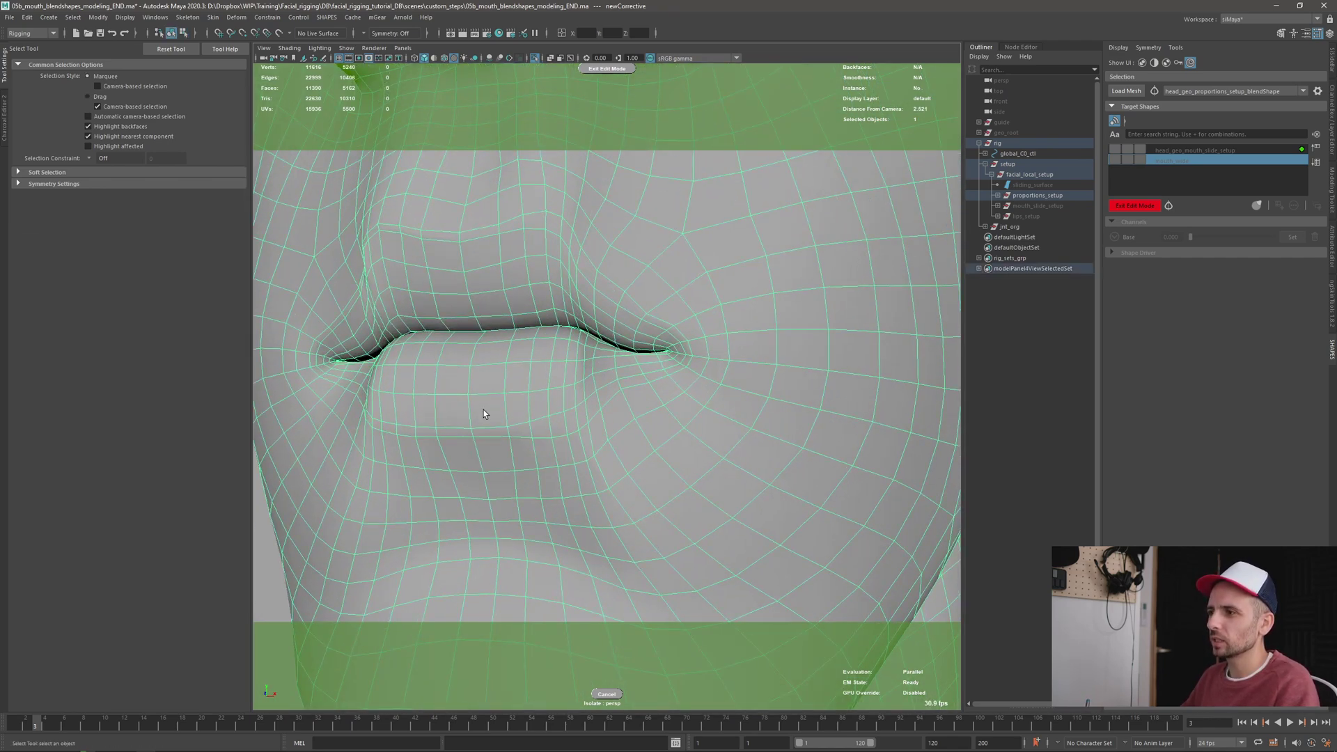
Sculpt the upper lip's outer edge and lower rim on the character's left side with the Sculpt Geometry Tool
alt+drag(483, 410, 560, 396)
scroll(557, 310, up, 2)
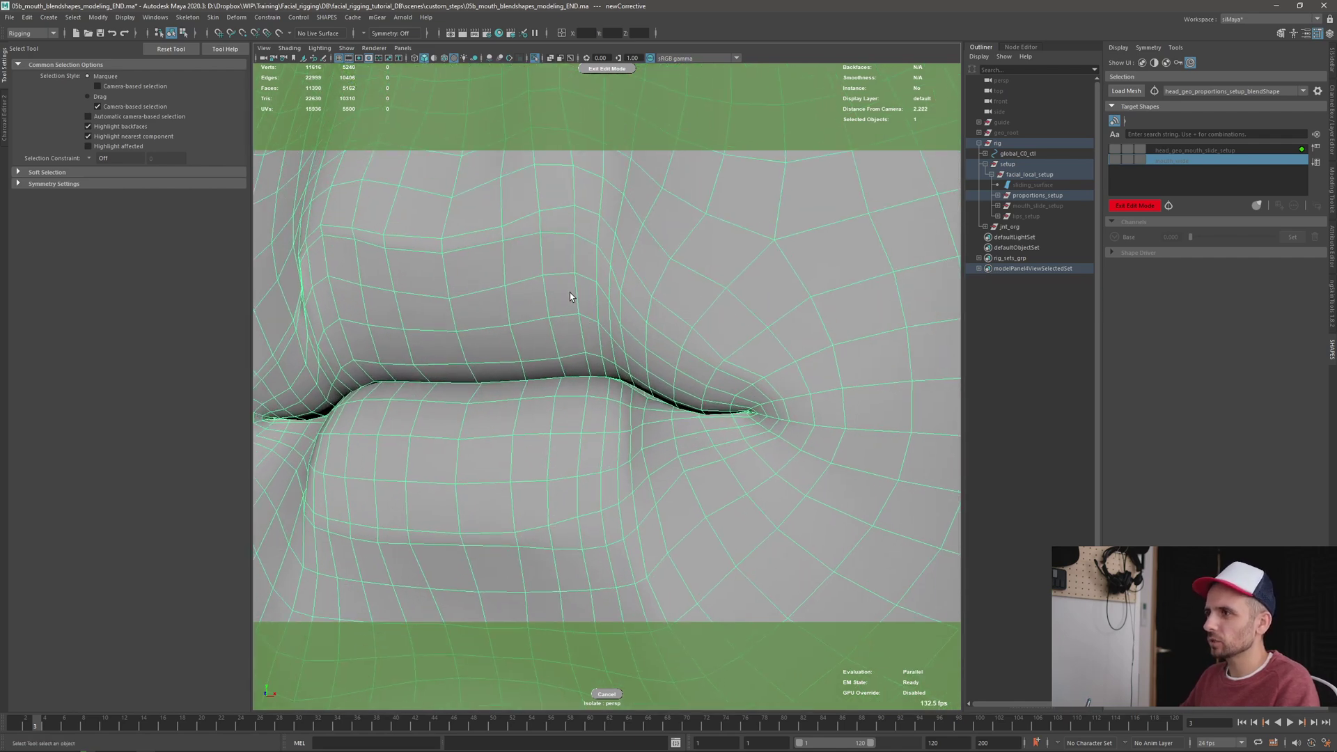
key(y)
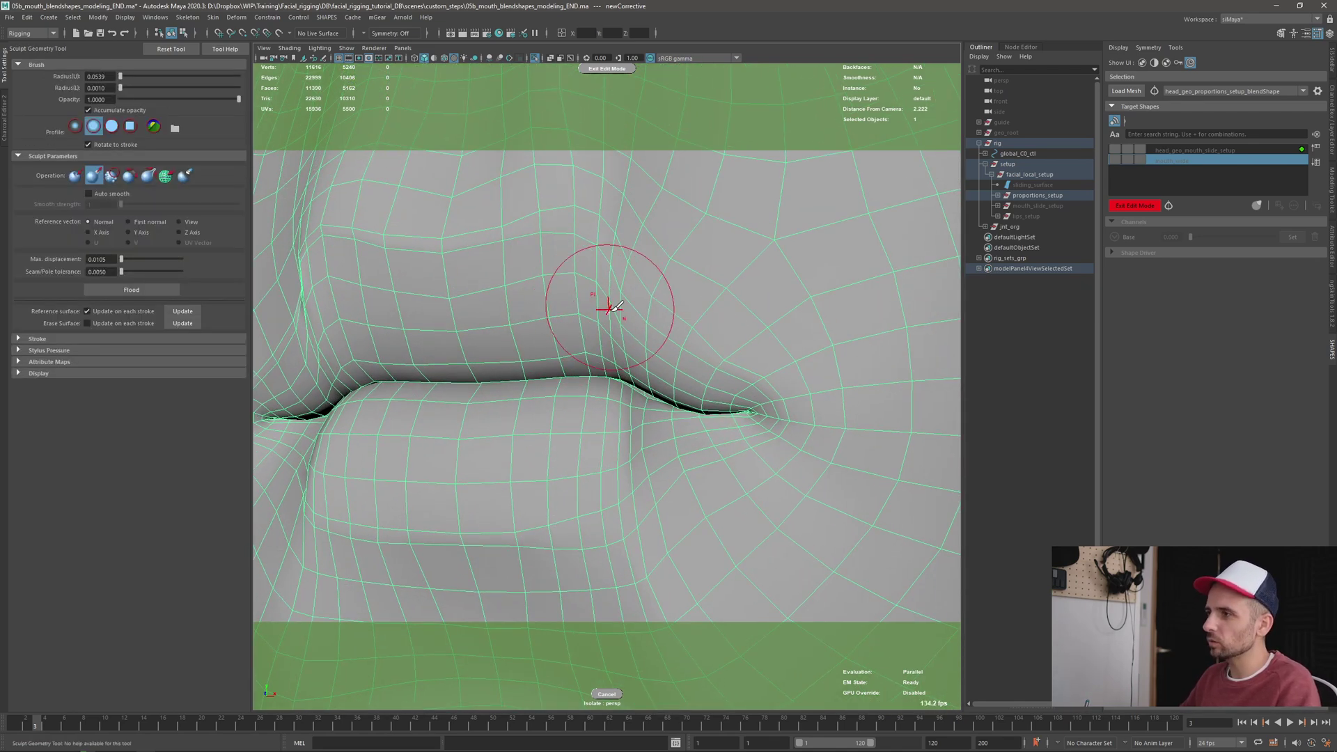
mouse_move(596, 299)
mouse_down()
mouse_move(601, 362)
mouse_move(611, 346)
mouse_up()
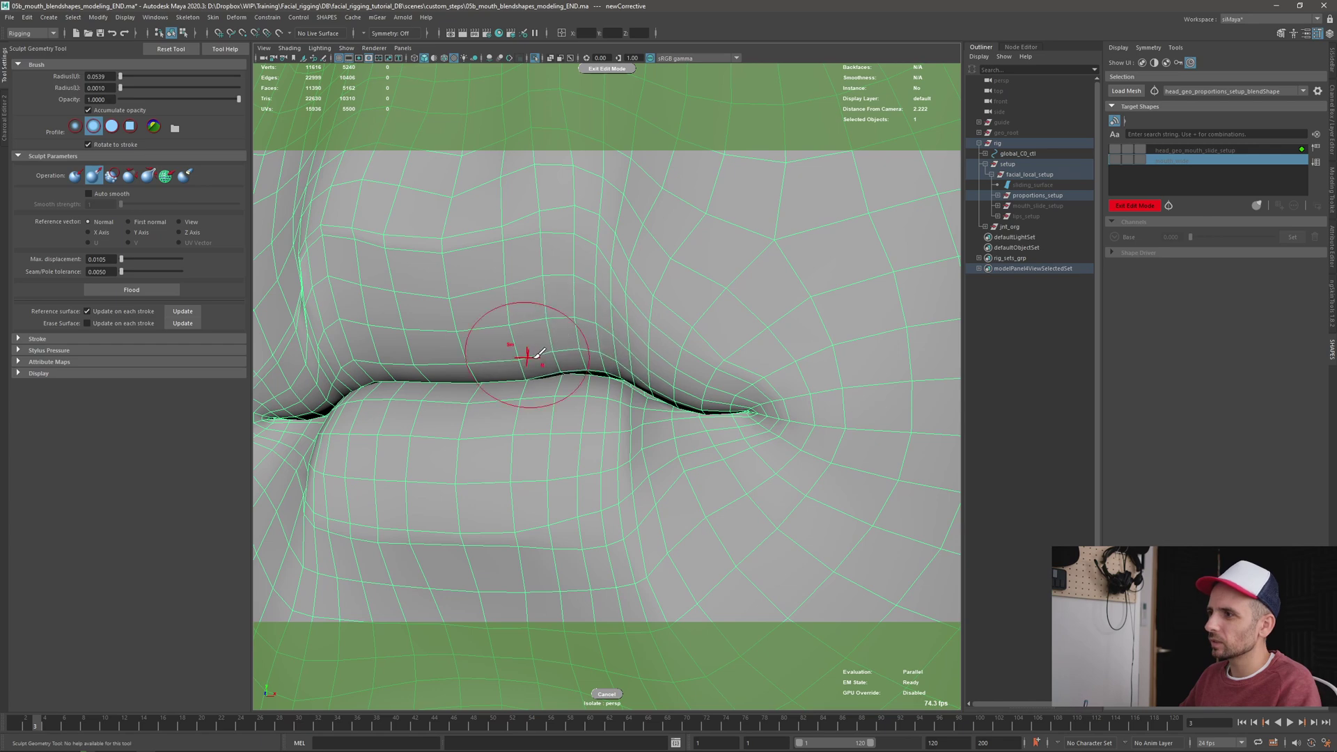
drag(528, 357, 488, 369)
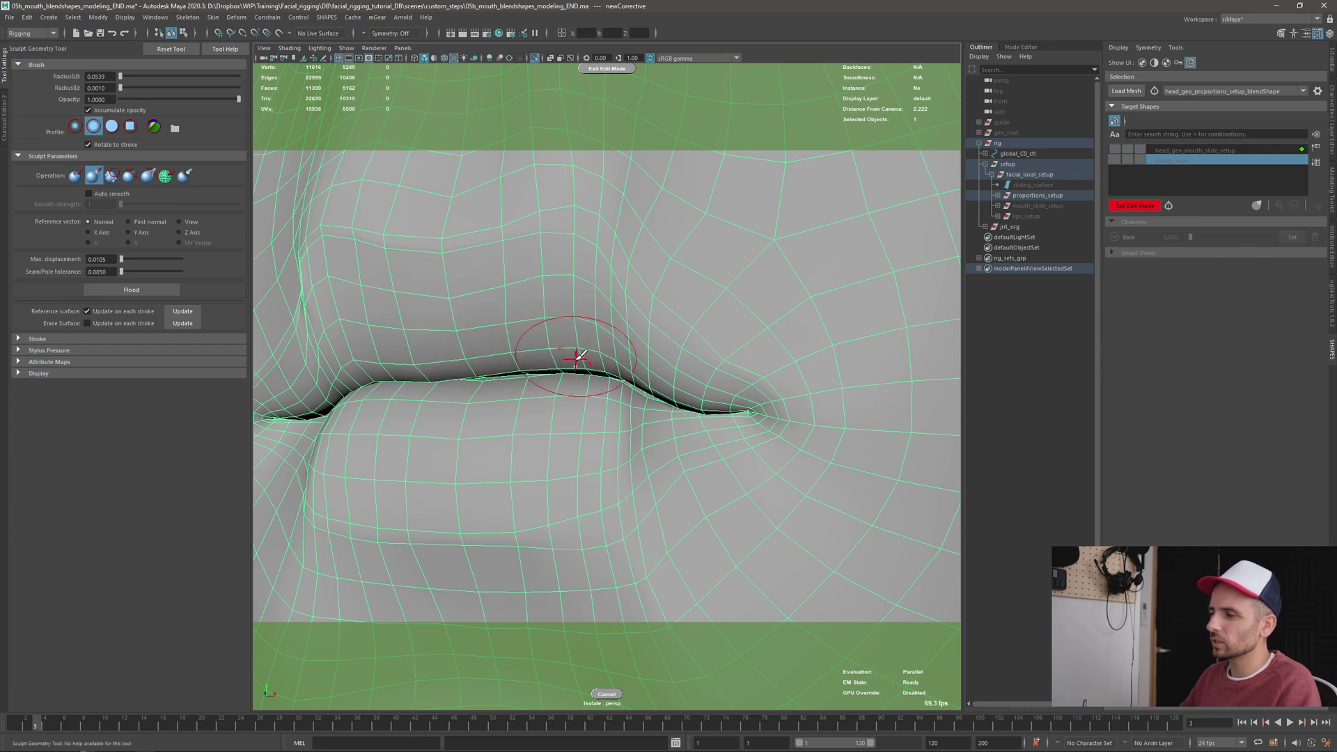
Reduce the SHAPES brush size to 0.110 and reshape the upper lip and the lip line on the character's left side
key(b)
drag(574, 361, 607, 337)
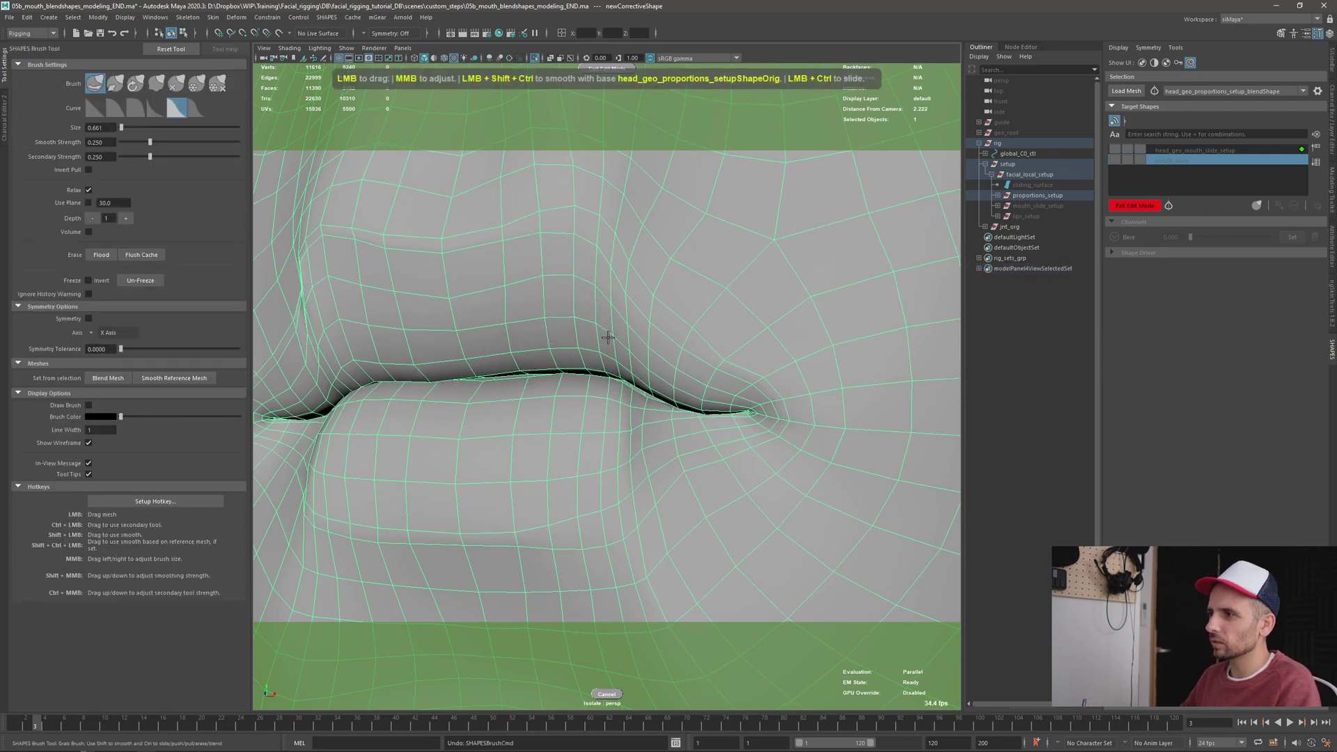
mouse_move(570, 346)
middle_down()
mouse_move(549, 420)
mouse_move(568, 319)
mouse_move(543, 418)
mouse_move(584, 342)
middle_up()
drag(574, 355, 509, 368)
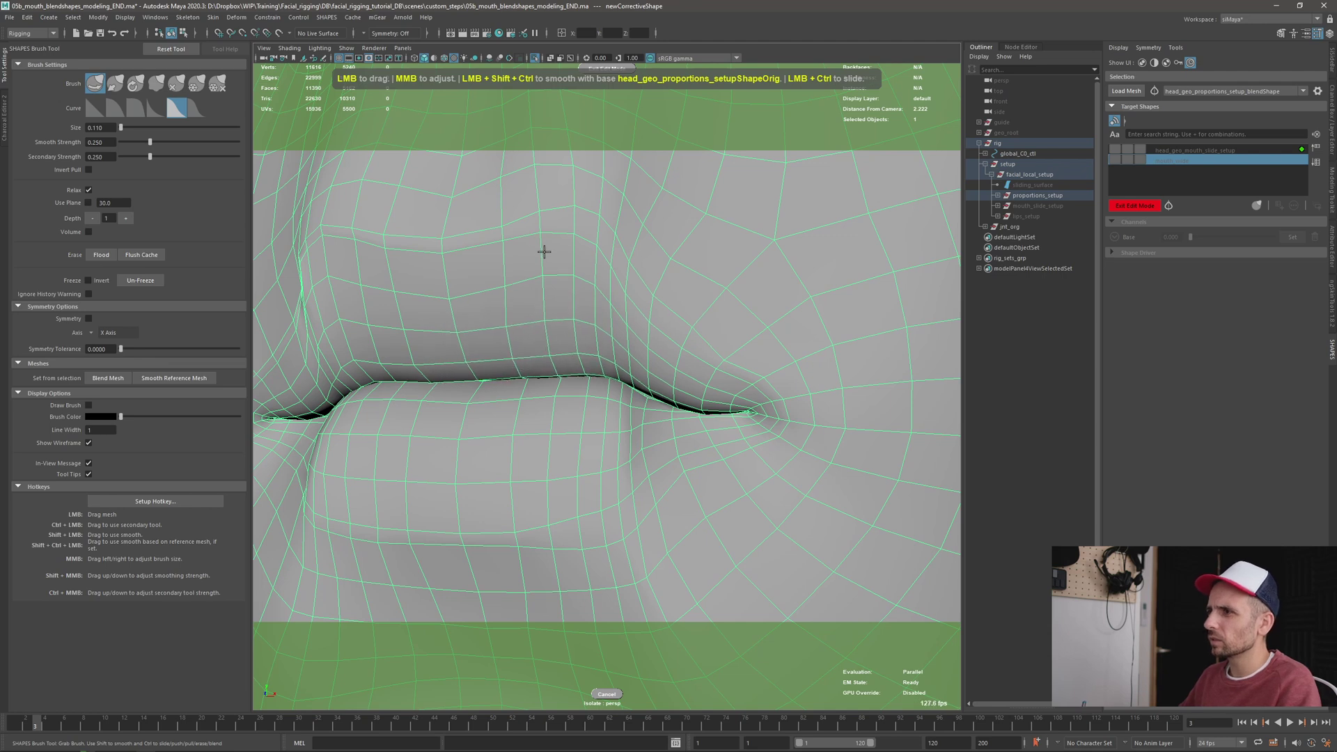
drag(543, 251, 525, 302)
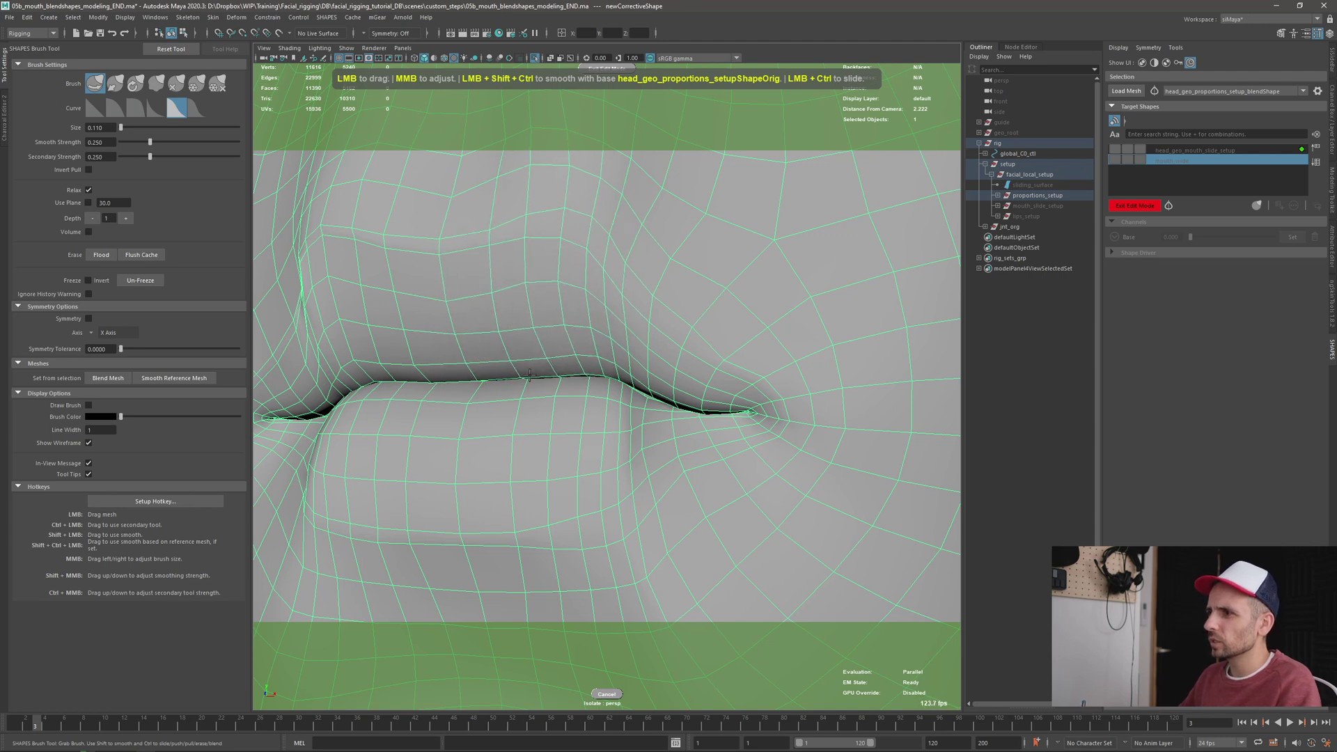
mouse_move(523, 378)
mouse_down()
mouse_move(583, 407)
mouse_move(623, 387)
mouse_up()
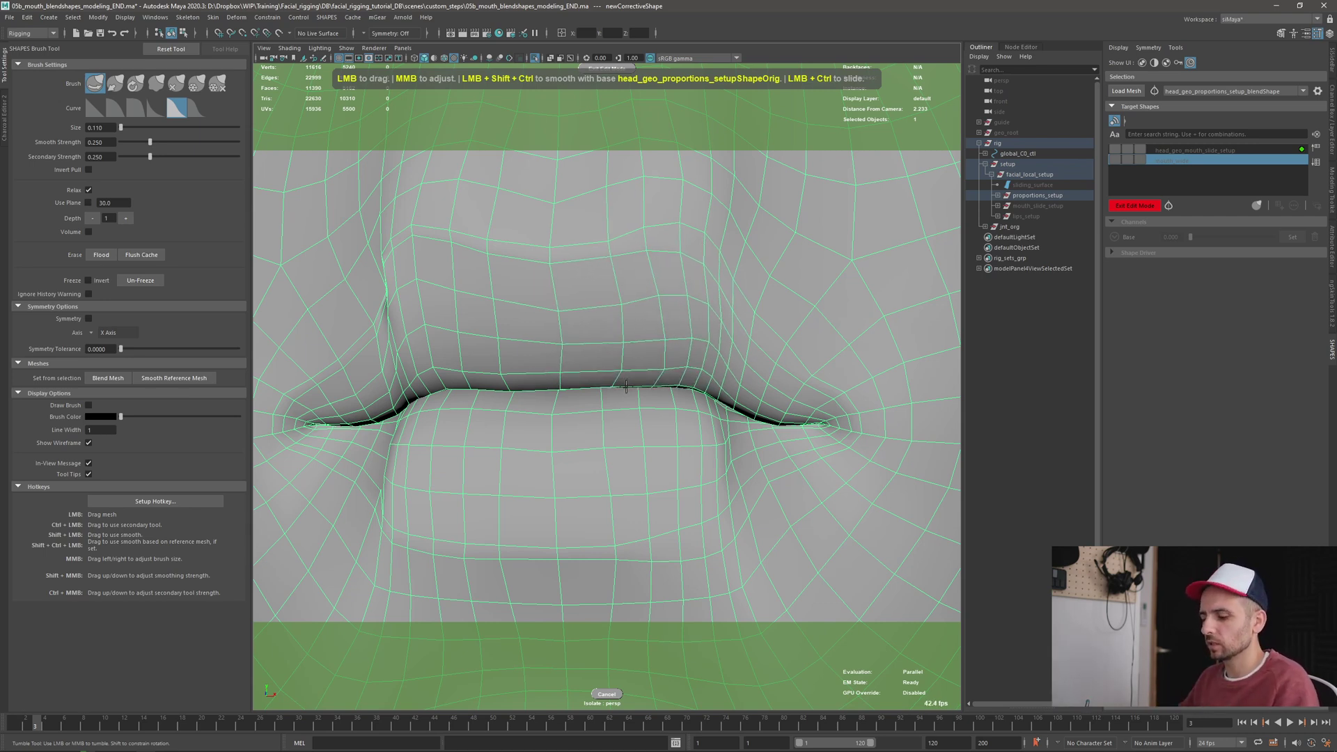
Adjust the upper lip's rim left of the mouth's centre with the SHAPES brush, undoing the first stroke and repeating it more gently
mouse_move(630, 386)
mouse_down()
mouse_move(609, 385)
mouse_move(642, 379)
mouse_up()
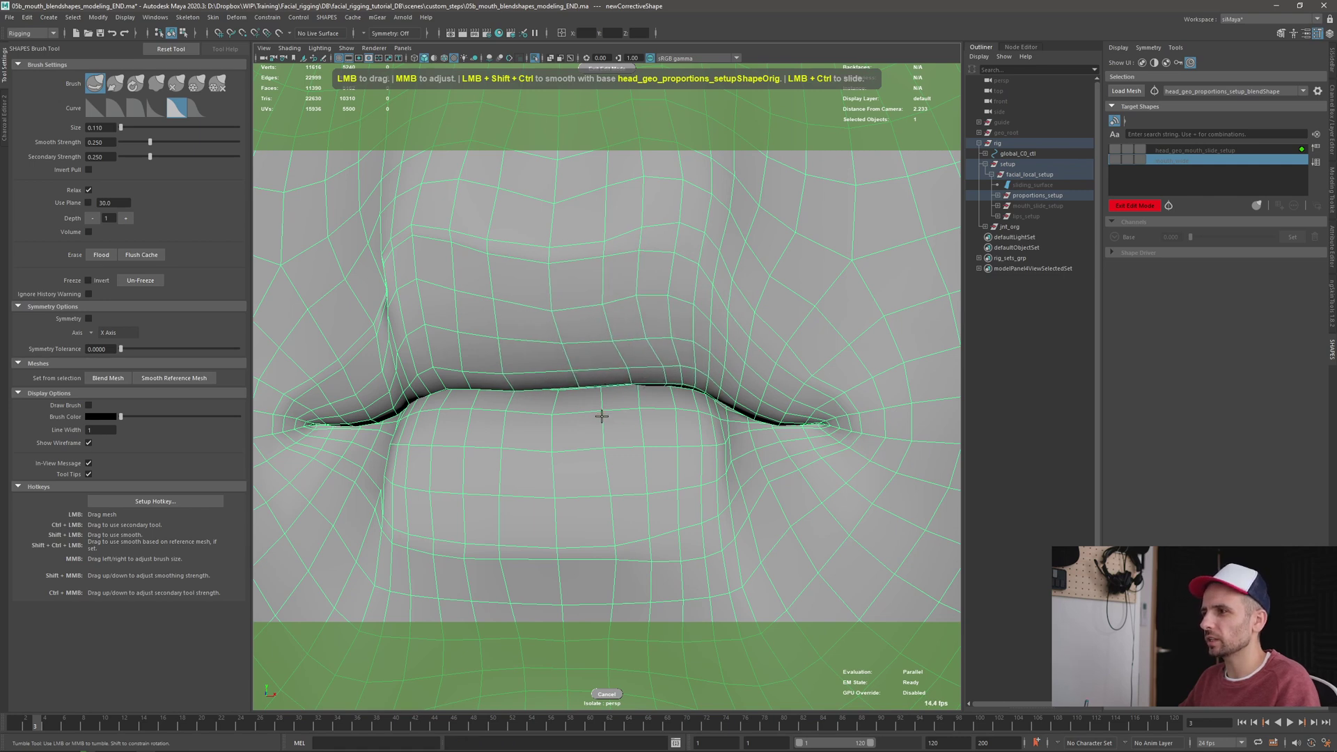
key(ctrl+z)
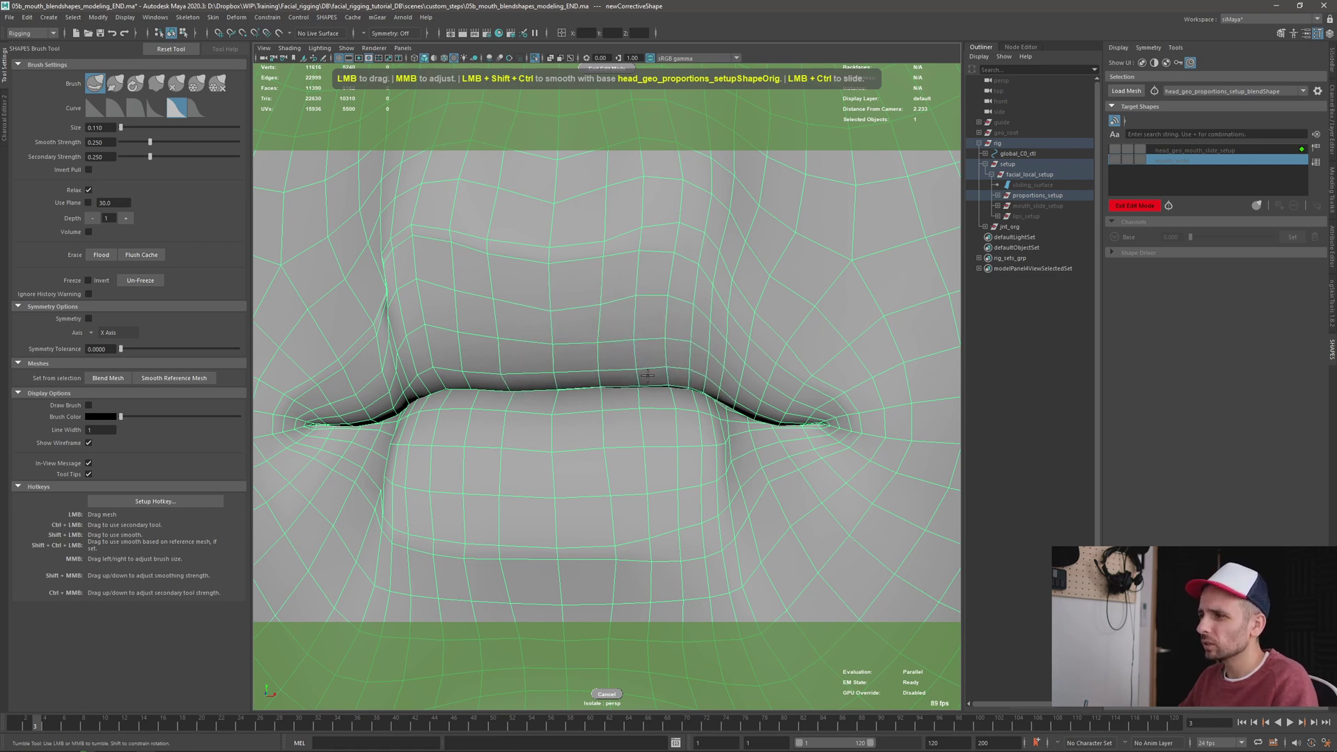
drag(646, 375, 648, 376)
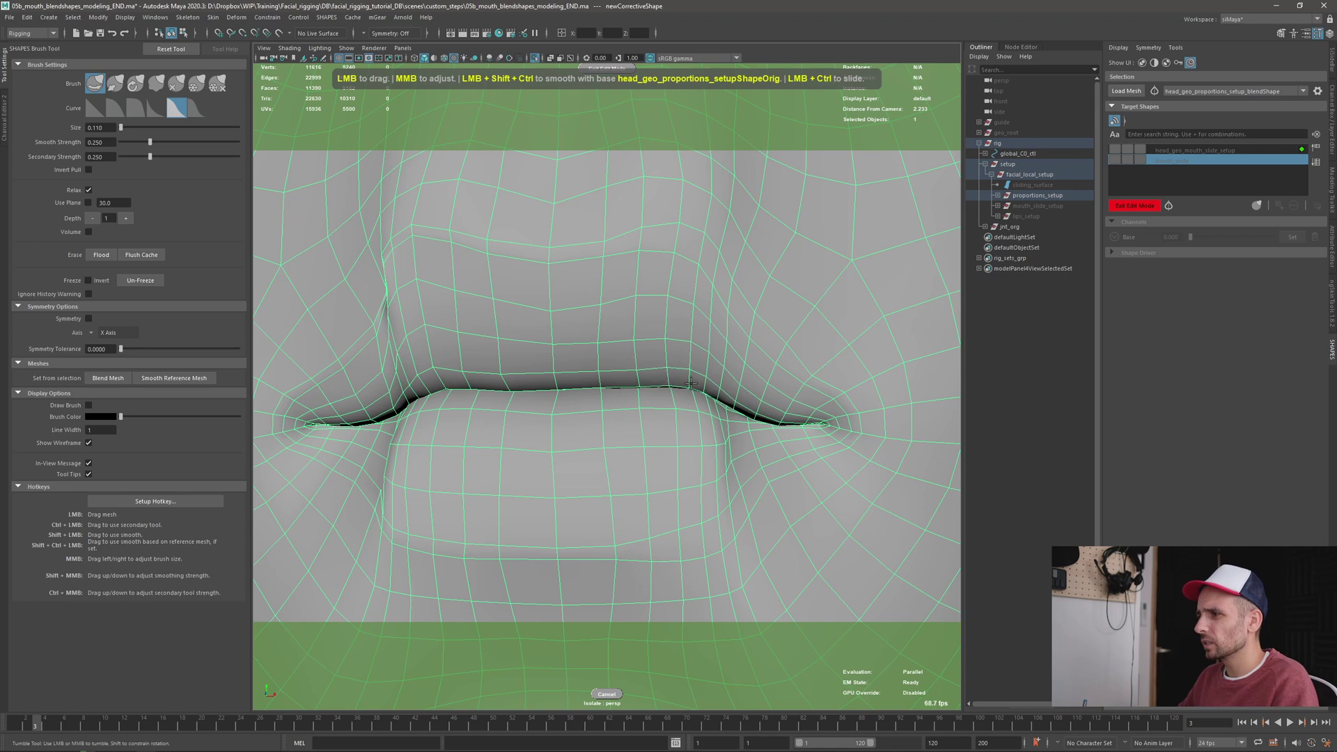
mouse_move(690, 383)
alt+middle_down()
mouse_move(782, 421)
mouse_move(678, 401)
alt+middle_up()
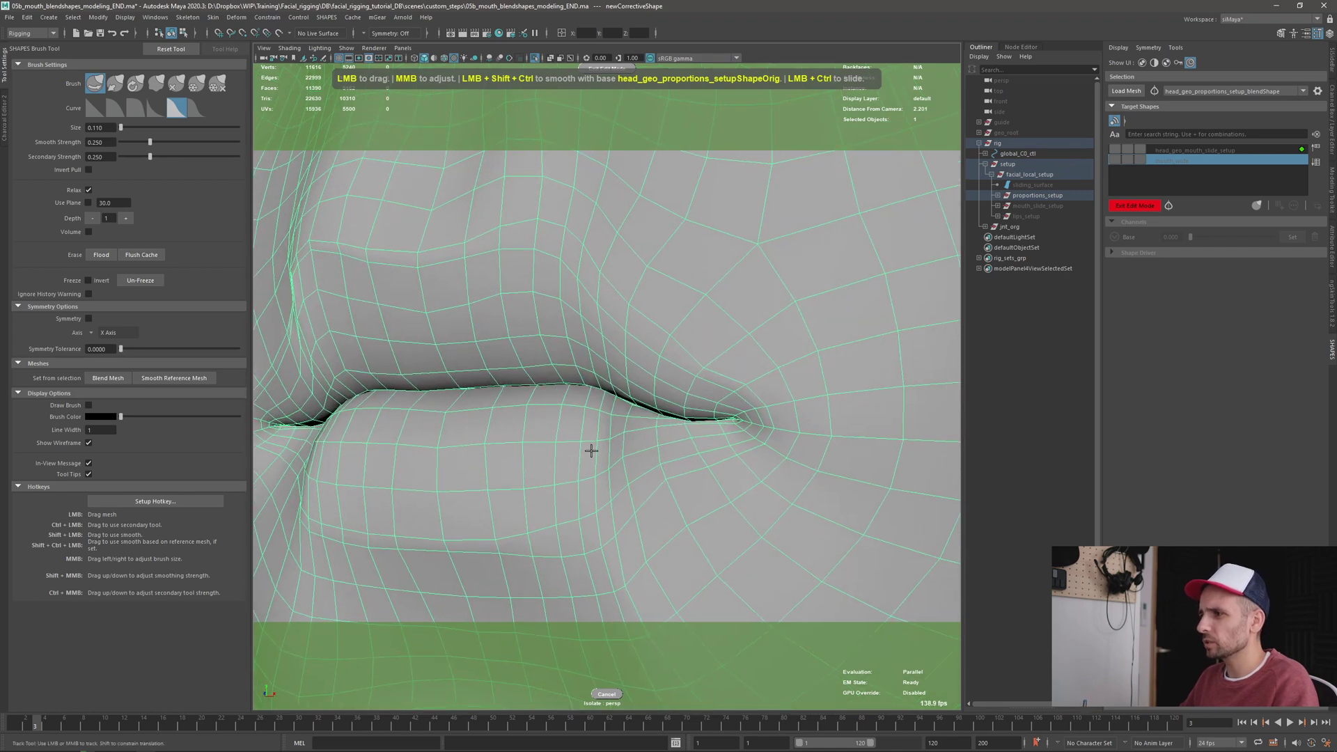
Shape the skin above the character's left mouth corner and the adjoining lower lip edge with the SHAPES brush
drag(695, 379, 706, 370)
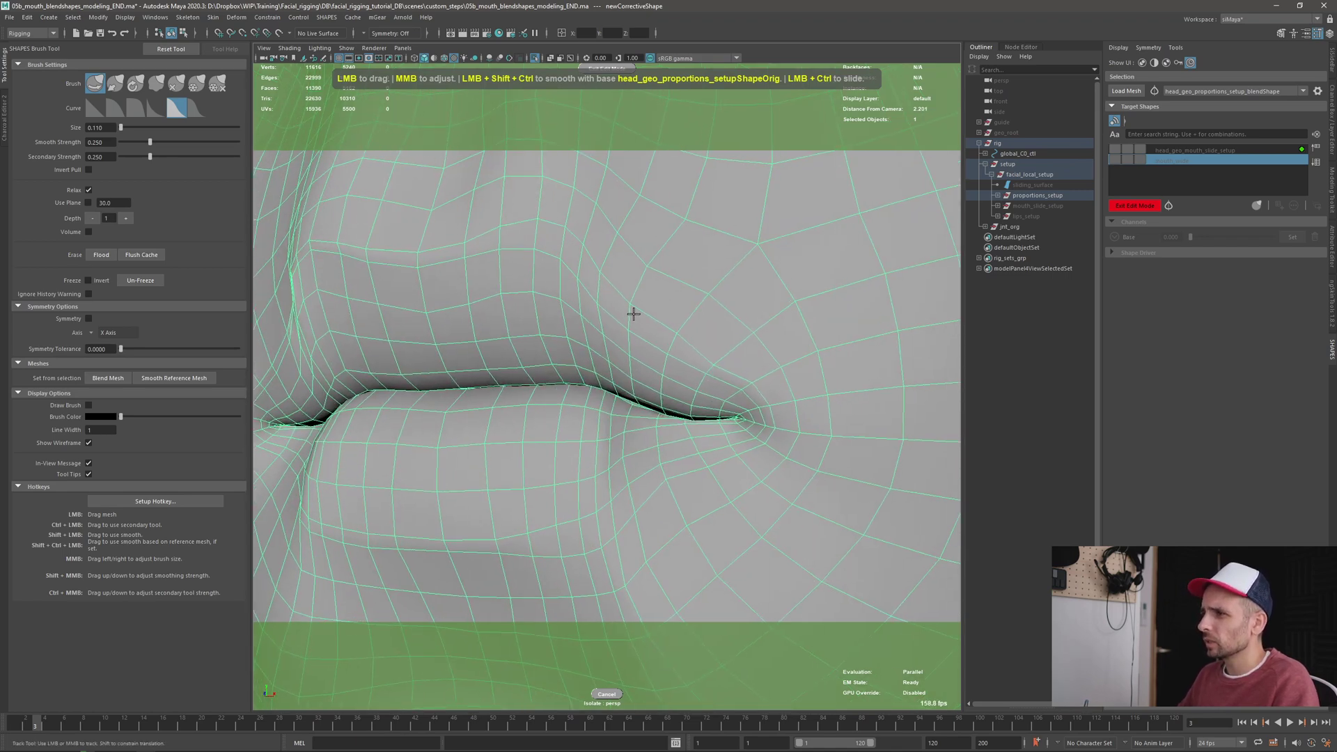
drag(633, 315, 657, 313)
mouse_move(677, 412)
mouse_down()
mouse_move(687, 404)
mouse_move(599, 439)
mouse_move(627, 483)
mouse_move(600, 468)
mouse_move(612, 461)
mouse_up()
key(y)
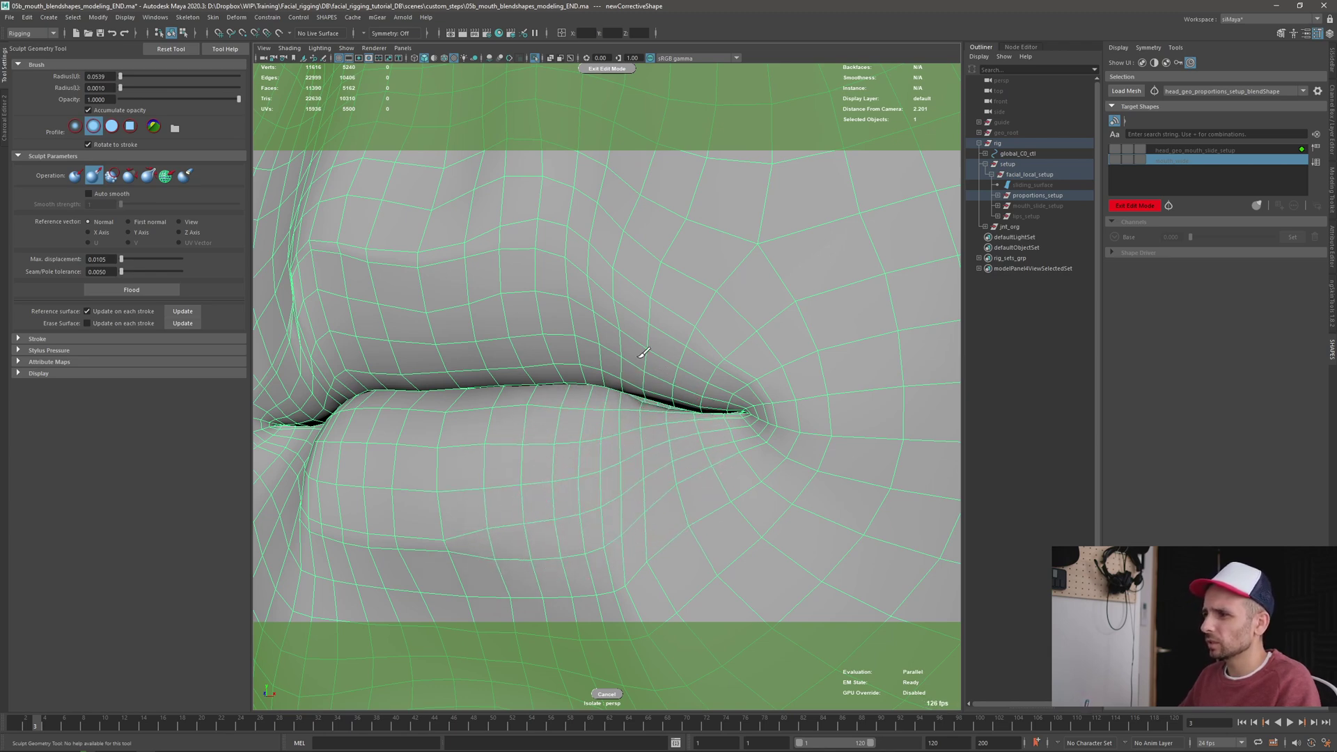
Refine the lip line toward the character's left mouth corner with the SHAPES brush and check both lips from the front
alt+drag(589, 374, 591, 394)
alt+middle_drag(590, 394, 620, 394)
key(y)
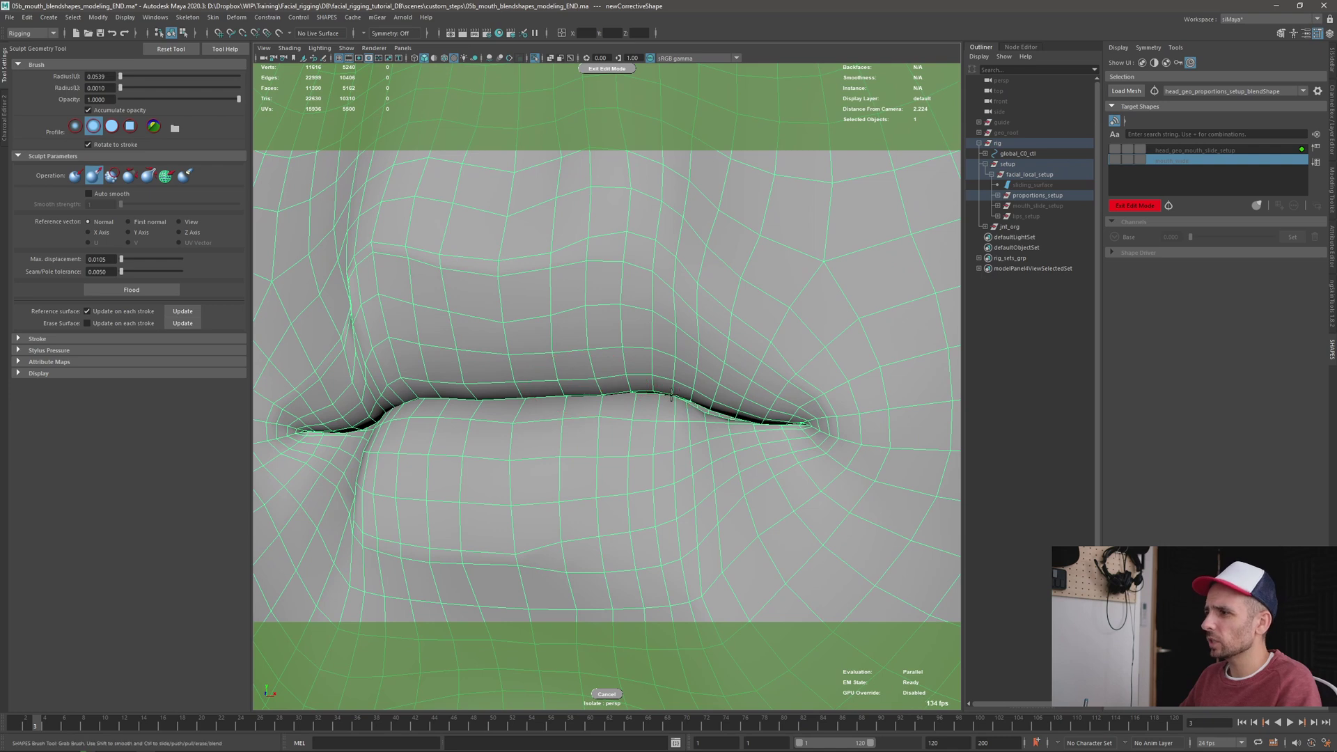
drag(679, 395, 653, 390)
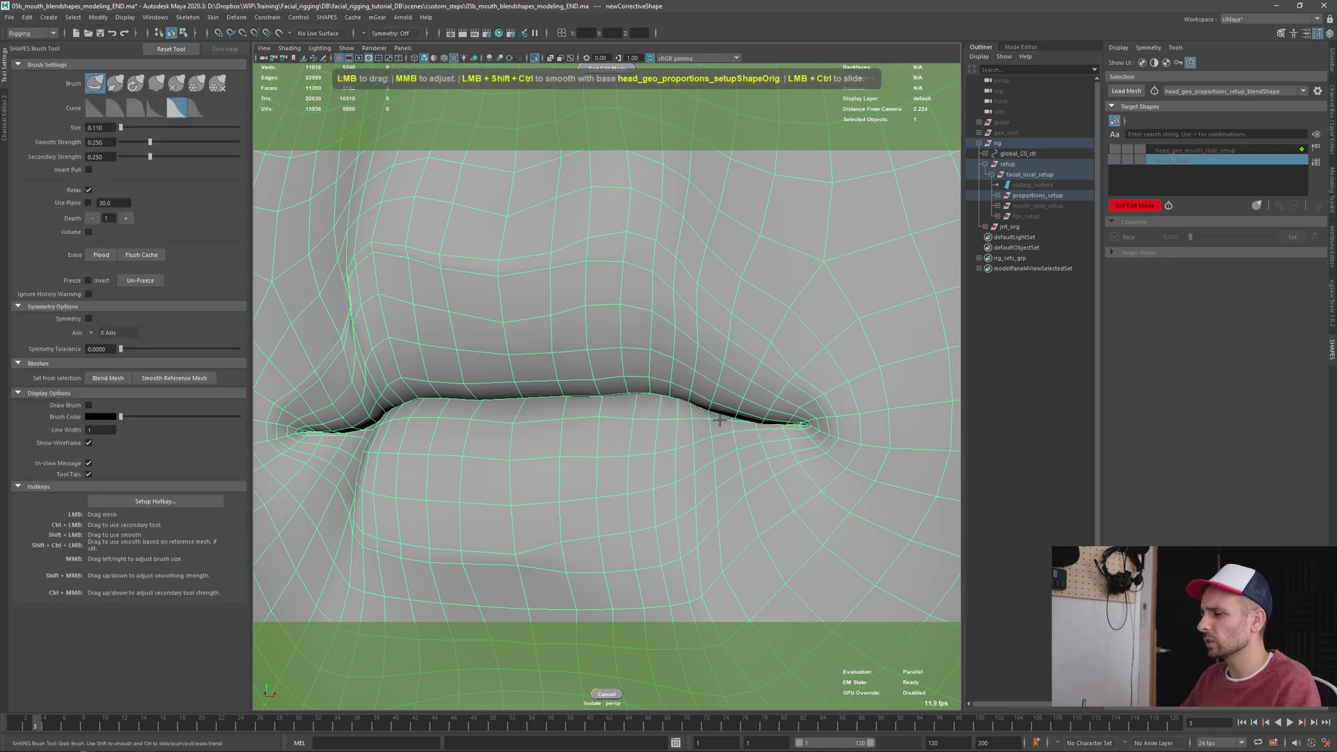
alt+drag(630, 265, 713, 355)
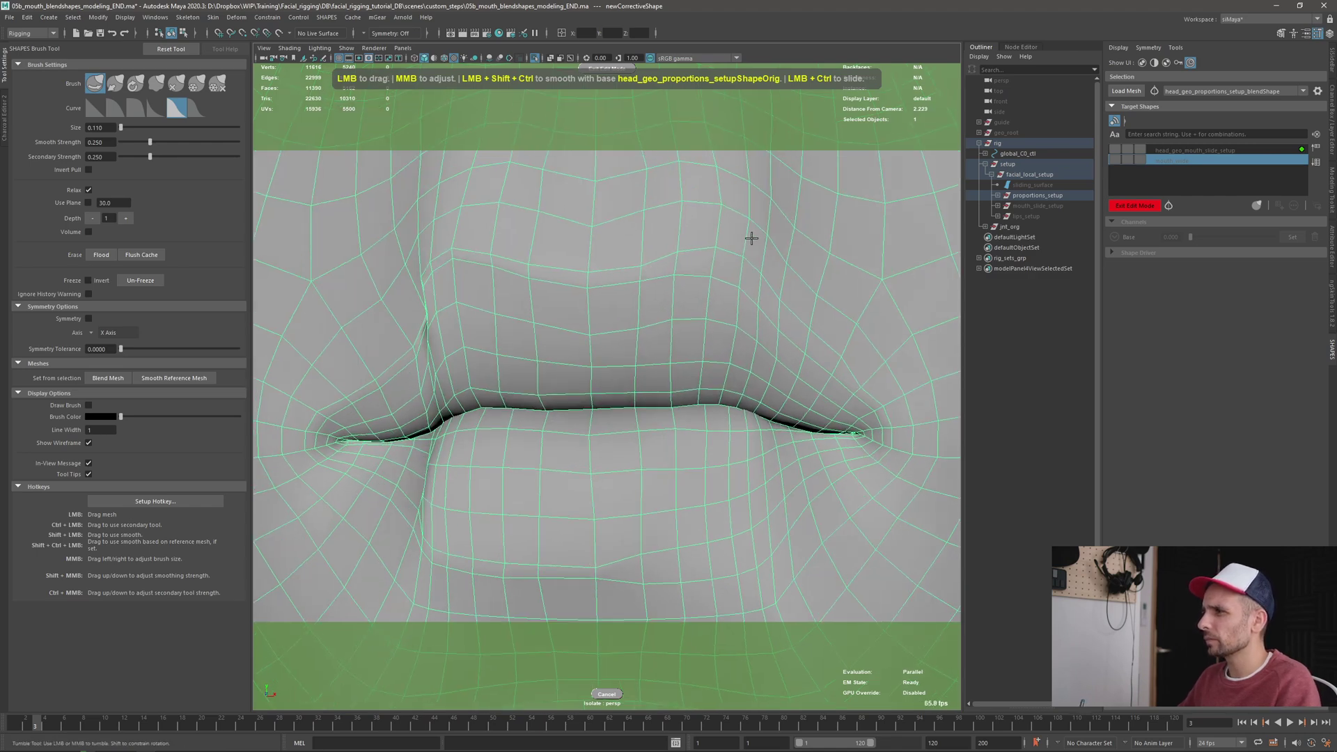
Refine the lower lip edge near the character's left mouth corner and reduce the SHAPES brush size to 0.107
alt+drag(863, 374, 783, 334)
key(y)
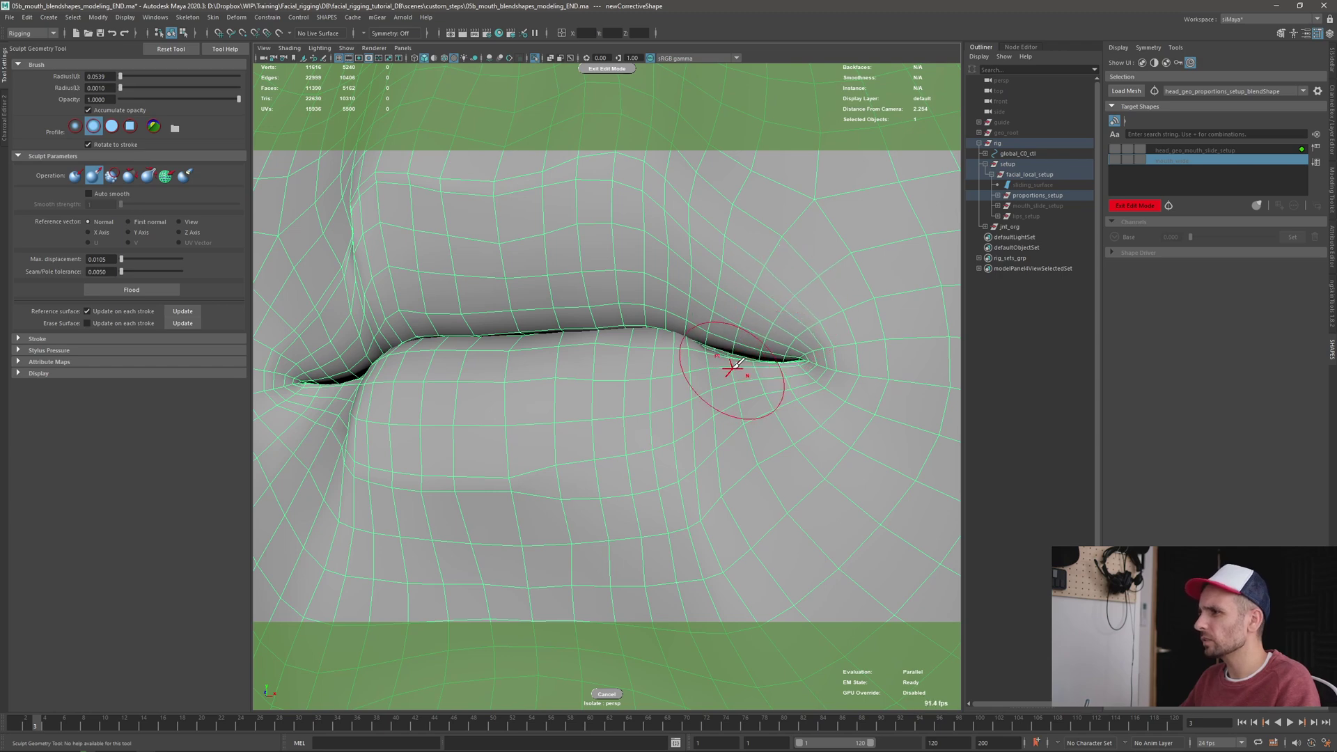
key(y)
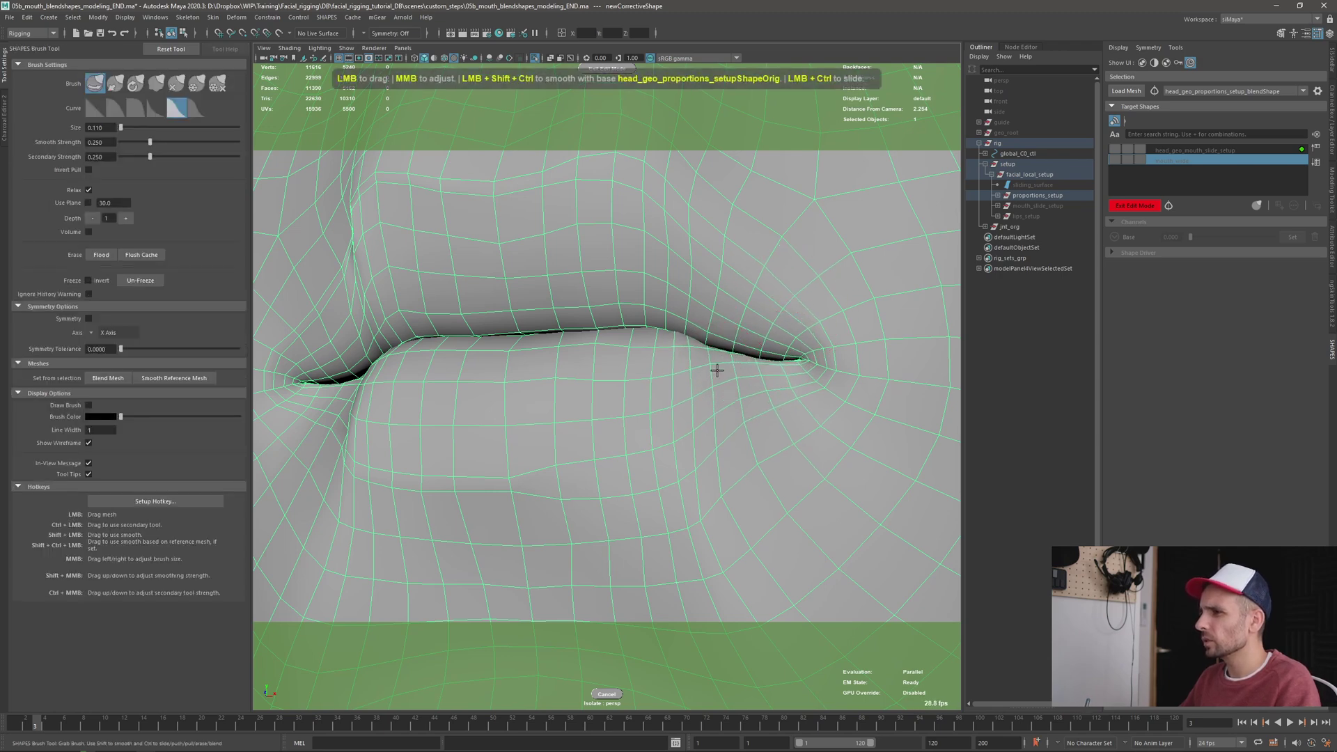
alt+drag(716, 370, 769, 380)
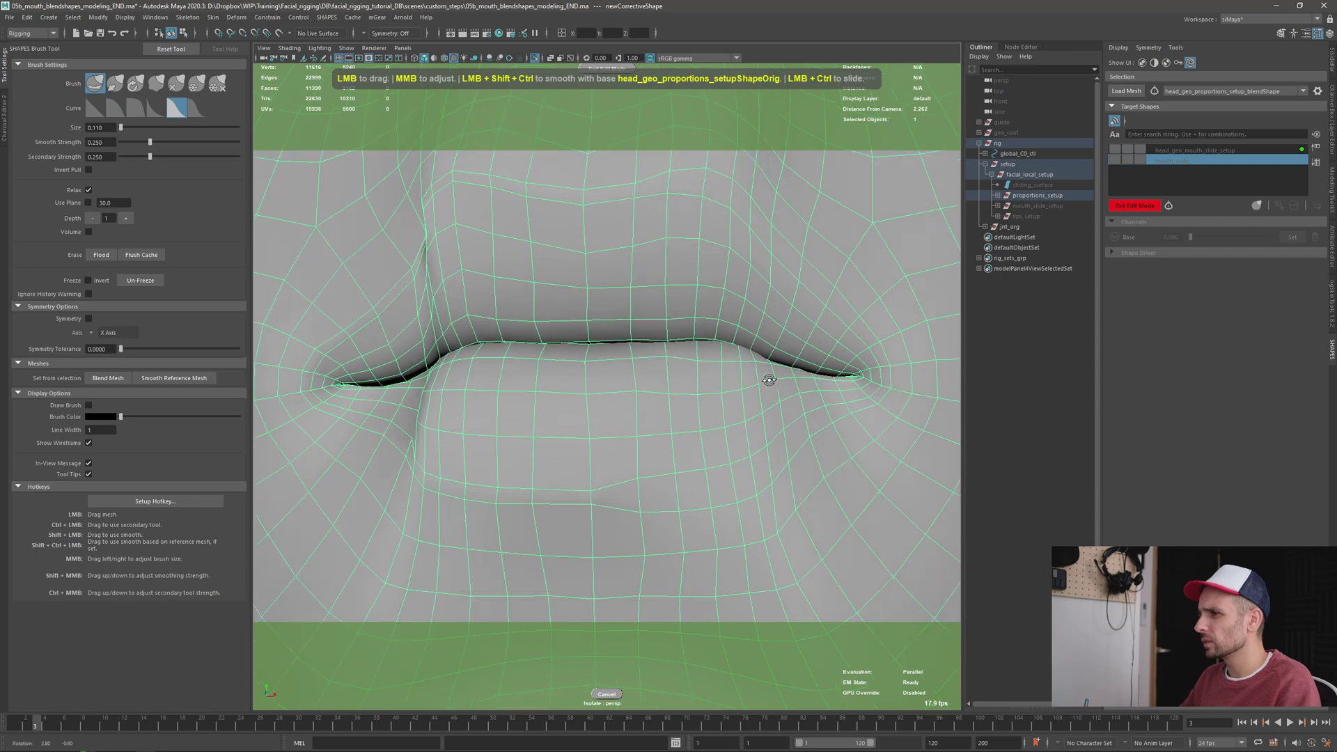
middle_drag(716, 358, 660, 348)
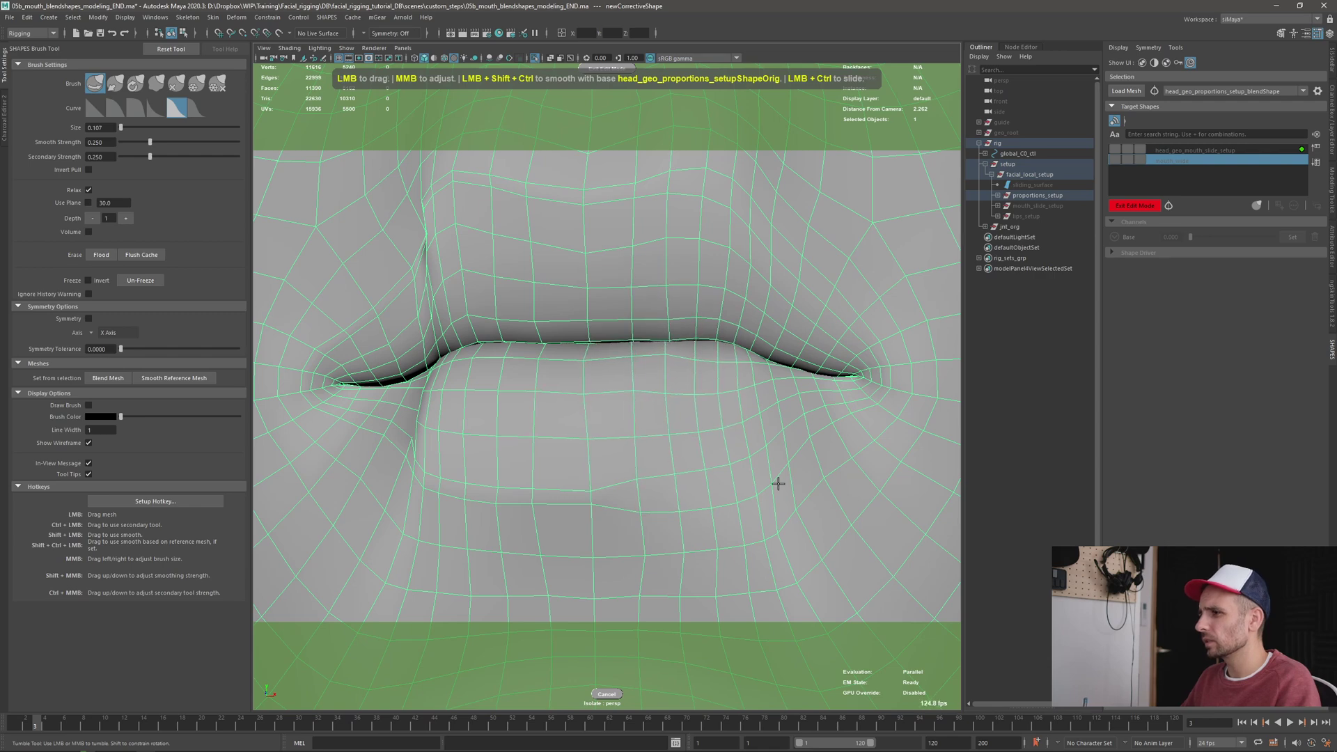
Check the mouth from the front and side, and enlarge the Sculpt Geometry brush radius to 0.1450
alt+right_drag(781, 469, 737, 417)
alt+drag(736, 417, 712, 382)
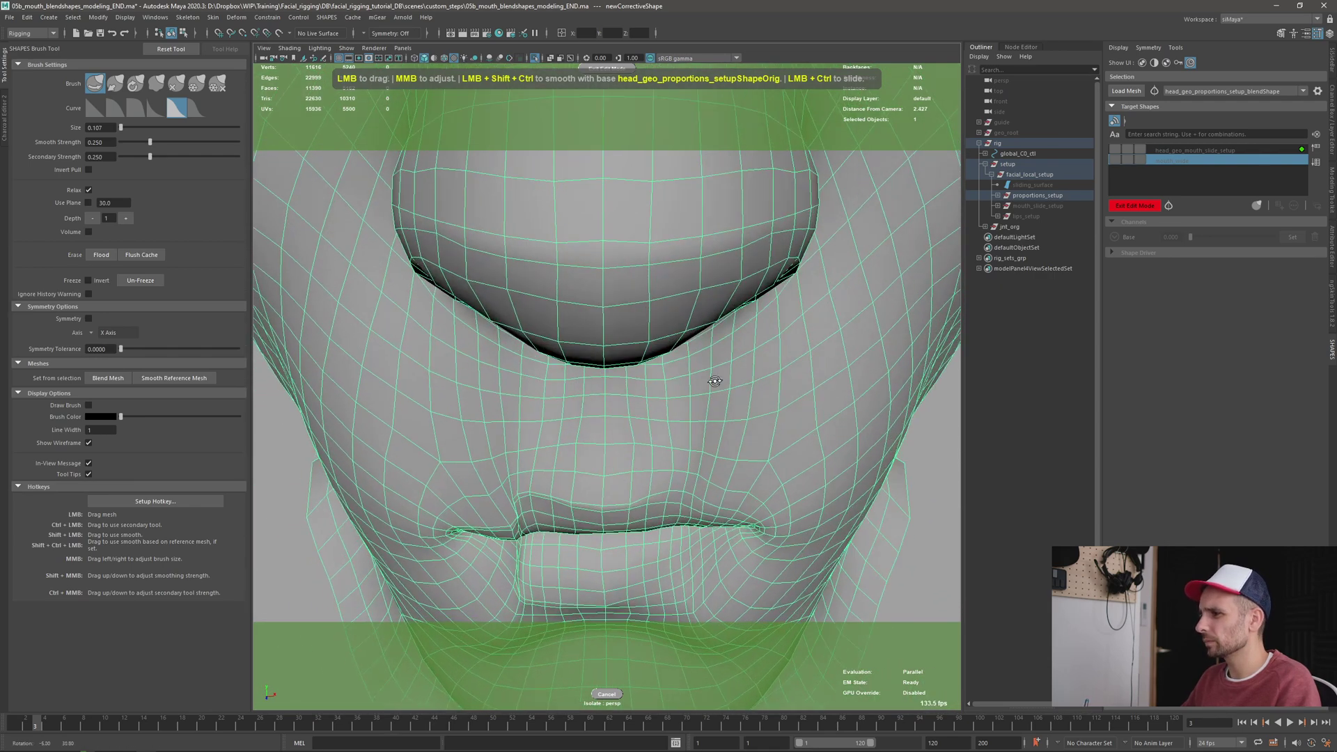
alt+middle_drag(733, 465, 741, 438)
mouse_move(740, 436)
alt+mouse_down()
mouse_move(671, 418)
mouse_move(745, 367)
mouse_move(769, 310)
mouse_move(700, 344)
mouse_move(696, 387)
mouse_move(688, 348)
mouse_move(724, 450)
mouse_move(597, 462)
mouse_move(629, 477)
mouse_move(638, 456)
mouse_move(526, 534)
mouse_move(541, 550)
mouse_move(519, 517)
alt+mouse_up()
key(y)
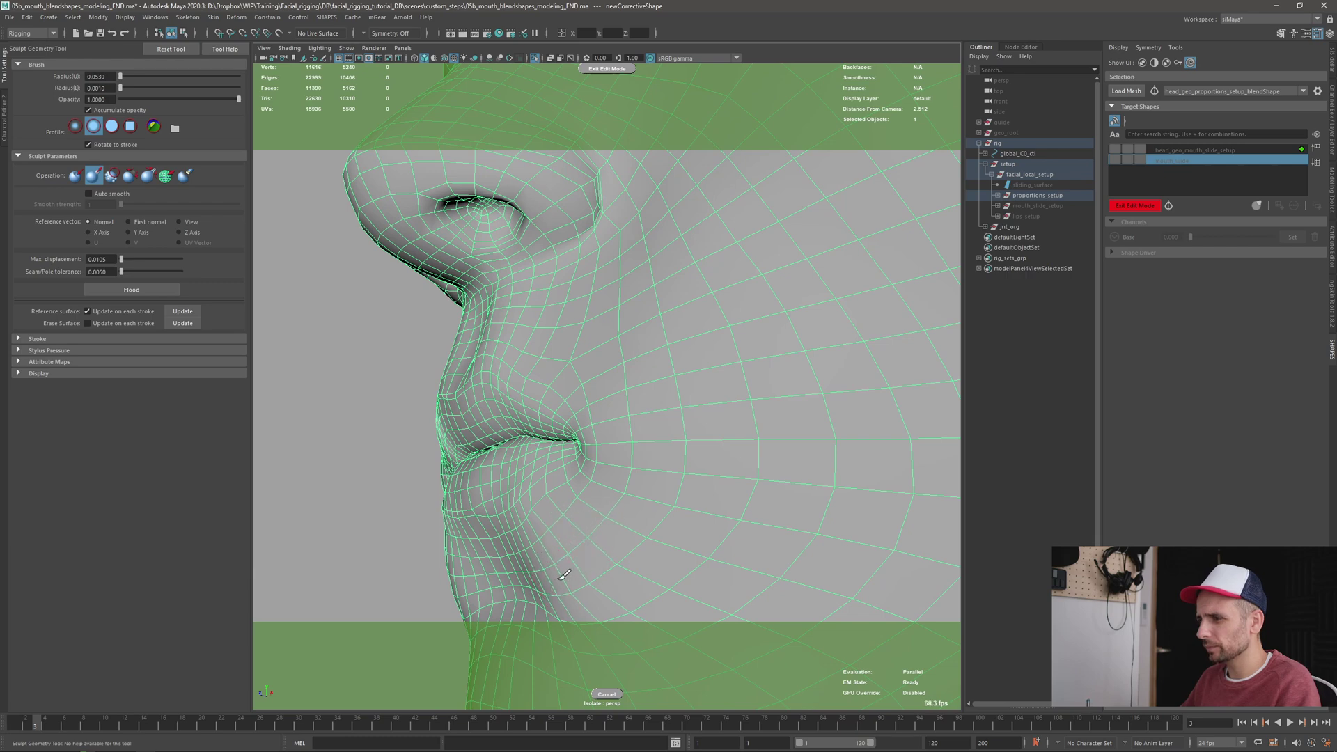
mouse_move(591, 551)
alt+mouse_down()
mouse_move(559, 457)
mouse_move(658, 531)
alt+mouse_up()
key(b)
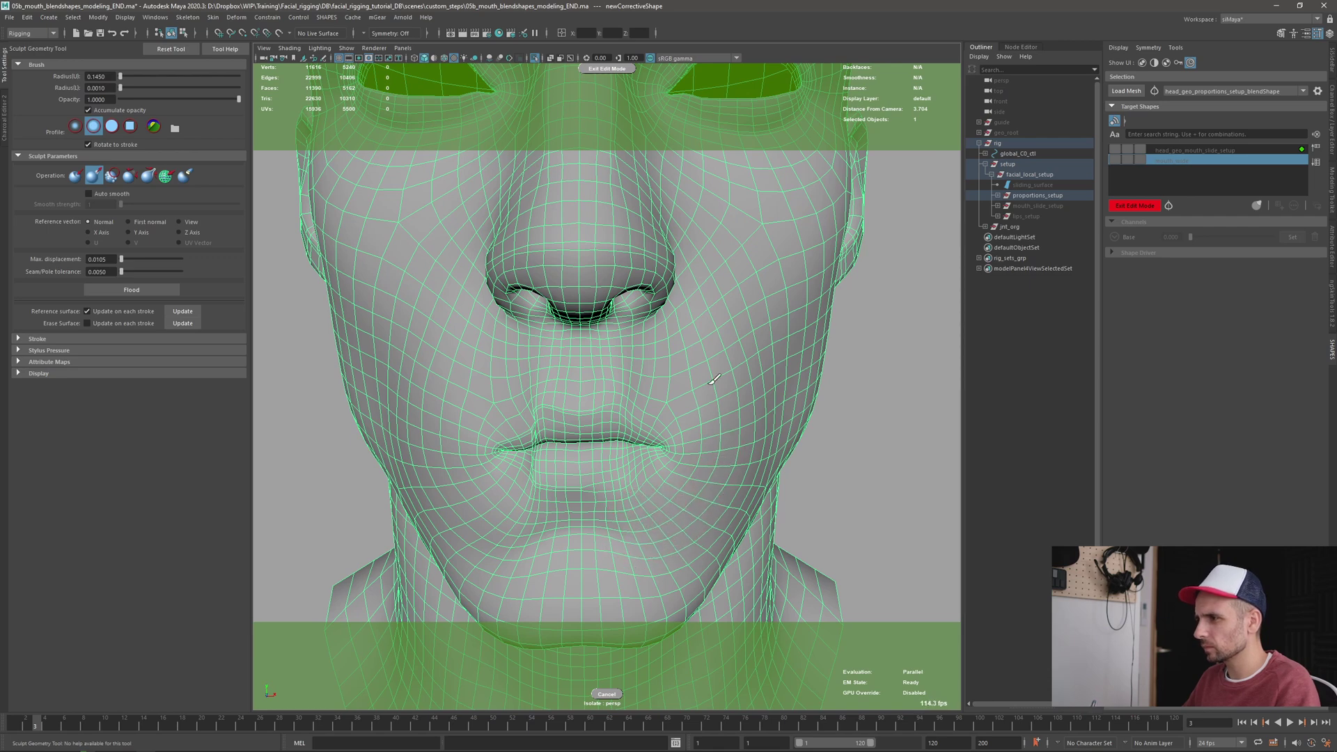
Hide the wireframe and mirror the sculpted mouth shape from the character's left side to the right side
key(alt+a)
alt+right_drag(695, 438, 616, 444)
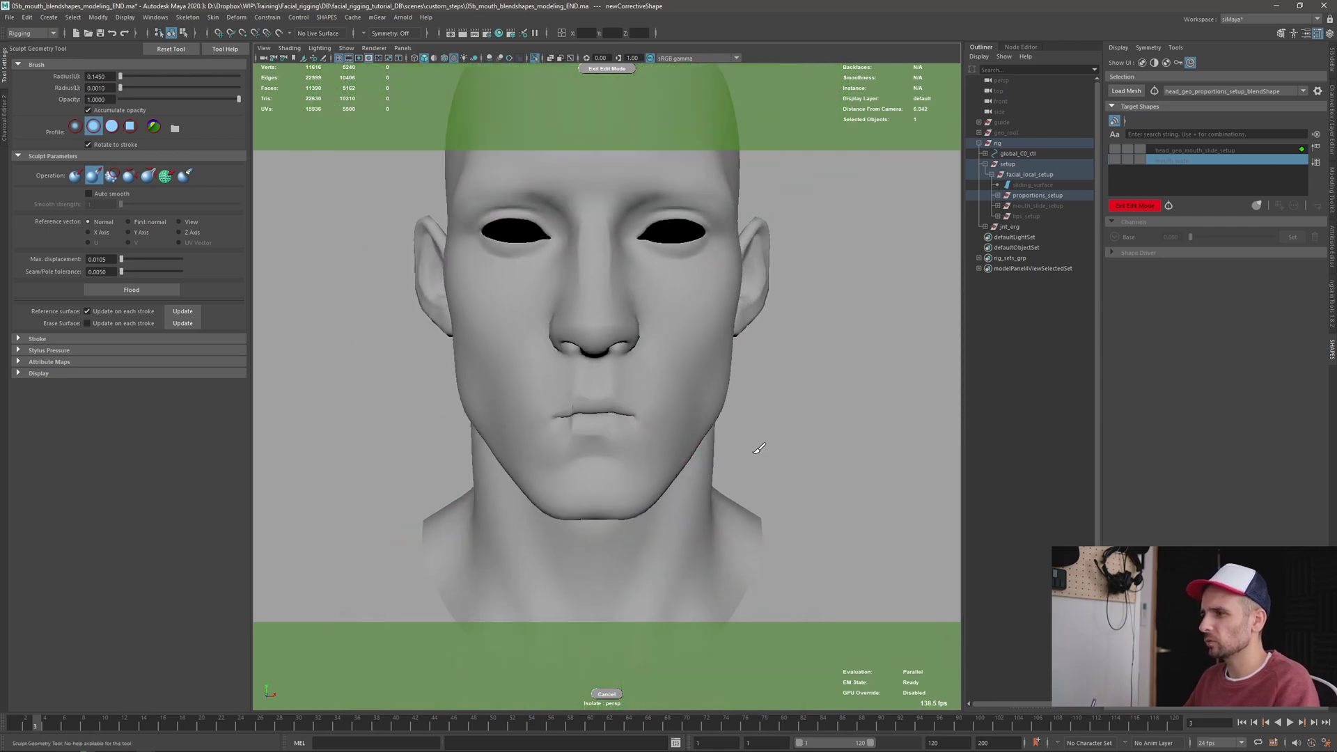
alt+drag(765, 449, 627, 453)
scroll(704, 469, up, 5)
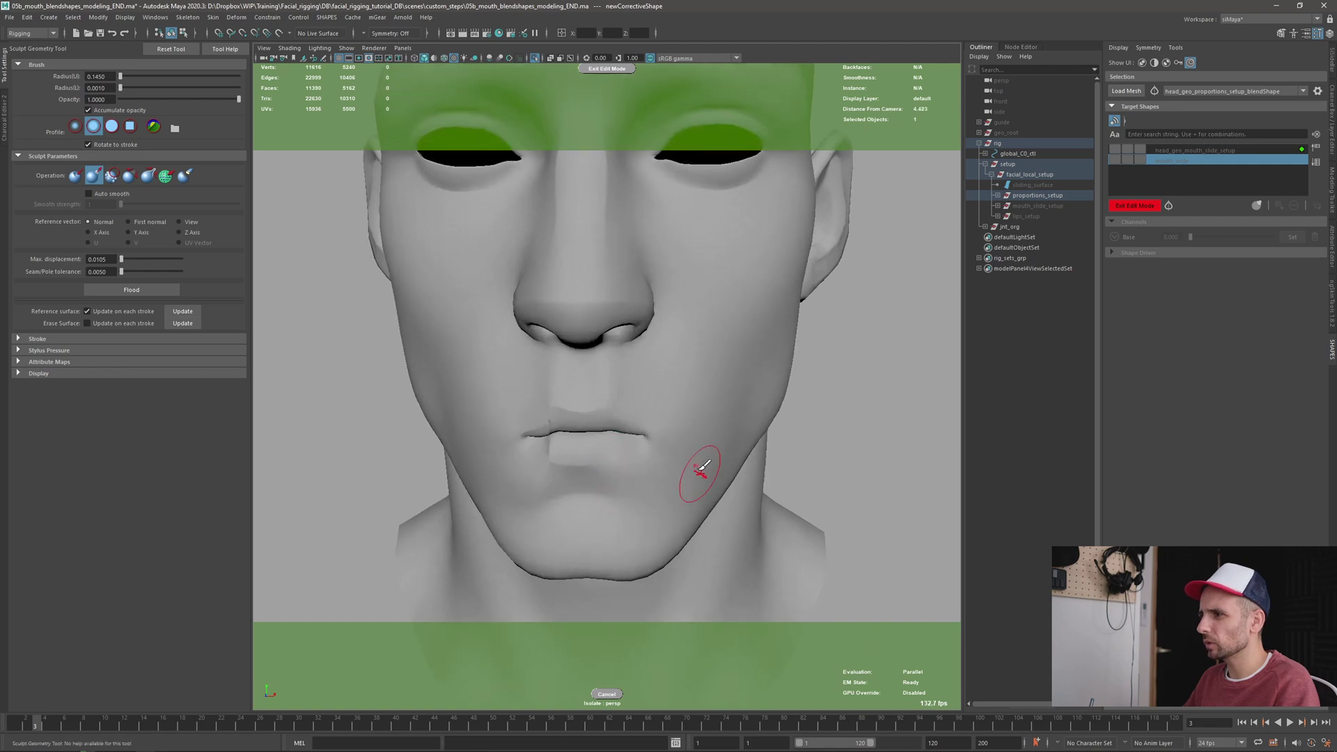
key(q)
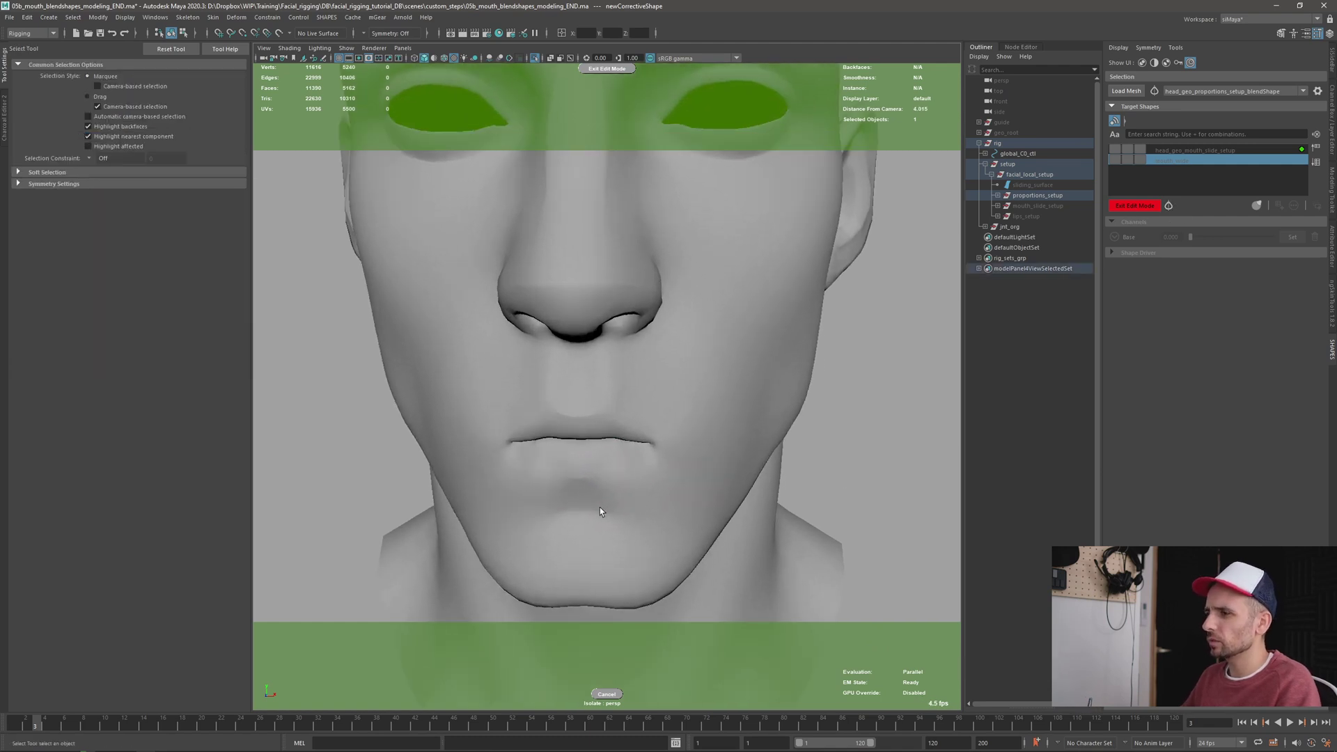
Try to pull the character's left mouth corner inward with an enlarged SHAPES brush, and undo the stroke
alt+drag(603, 513, 628, 485)
scroll(588, 540, up, 3)
key(y)
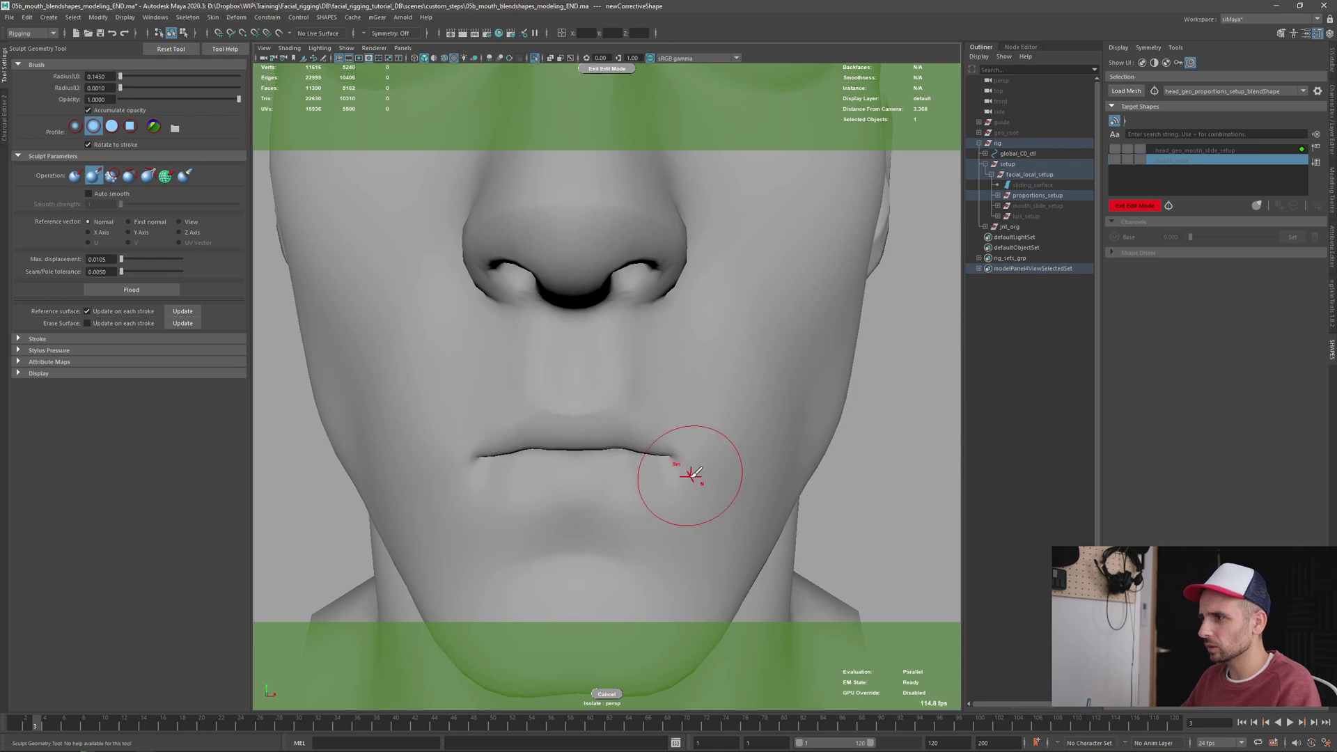
mouse_move(761, 464)
alt+mouse_down()
mouse_move(720, 460)
mouse_move(760, 464)
mouse_move(745, 428)
alt+mouse_up()
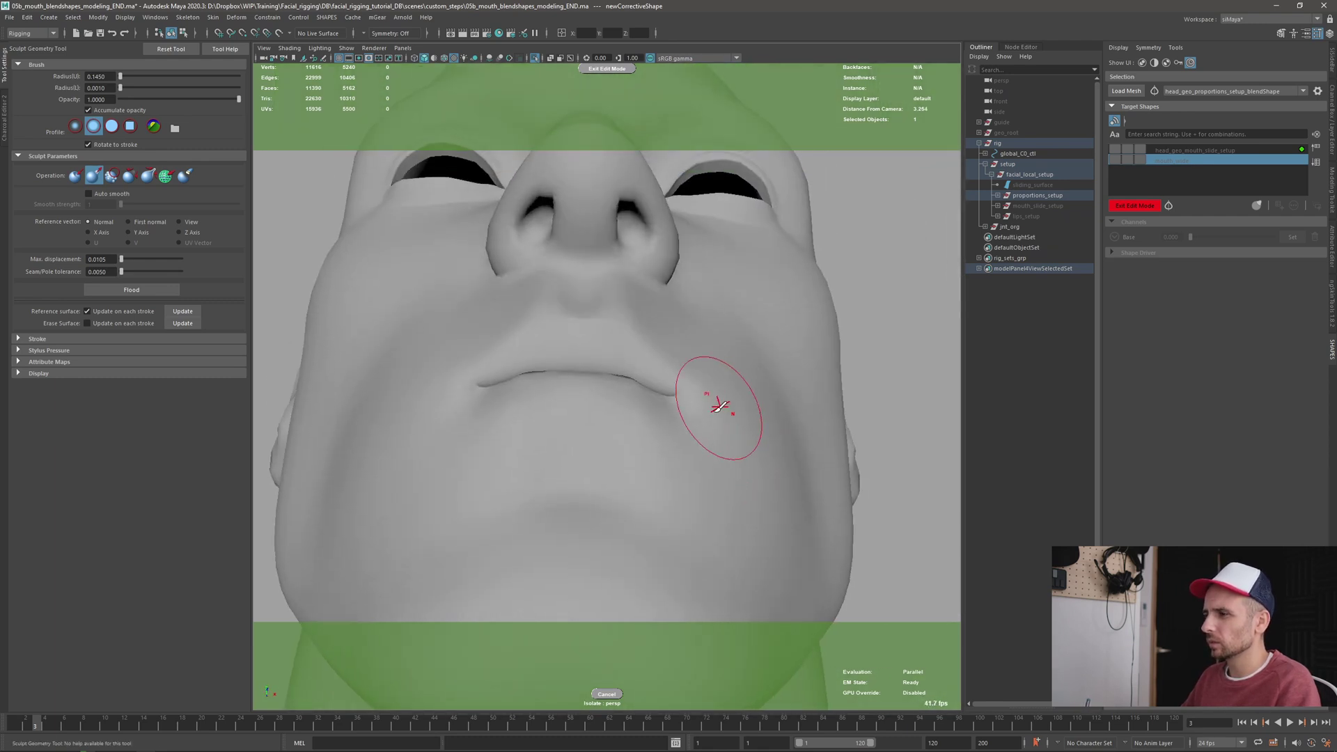
key(y)
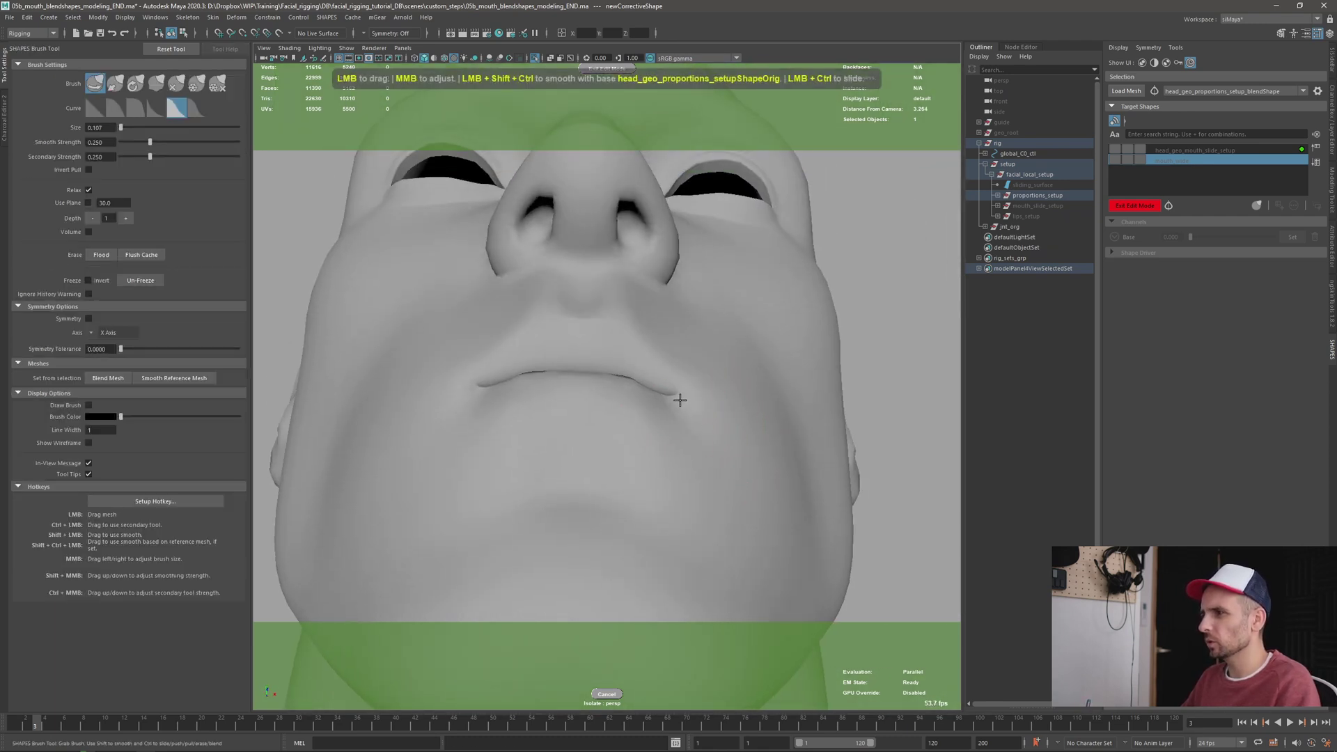
middle_drag(674, 397, 700, 400)
drag(680, 397, 665, 386)
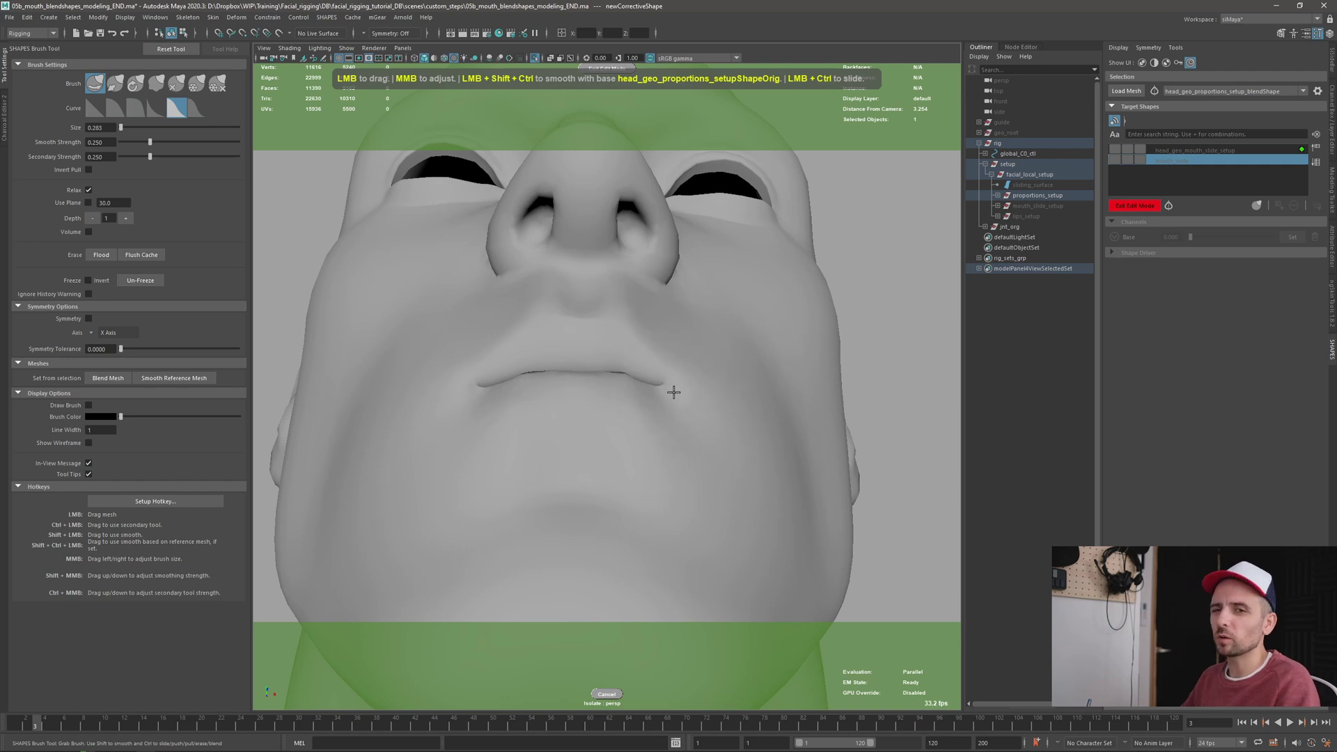
key(ctrl+z)
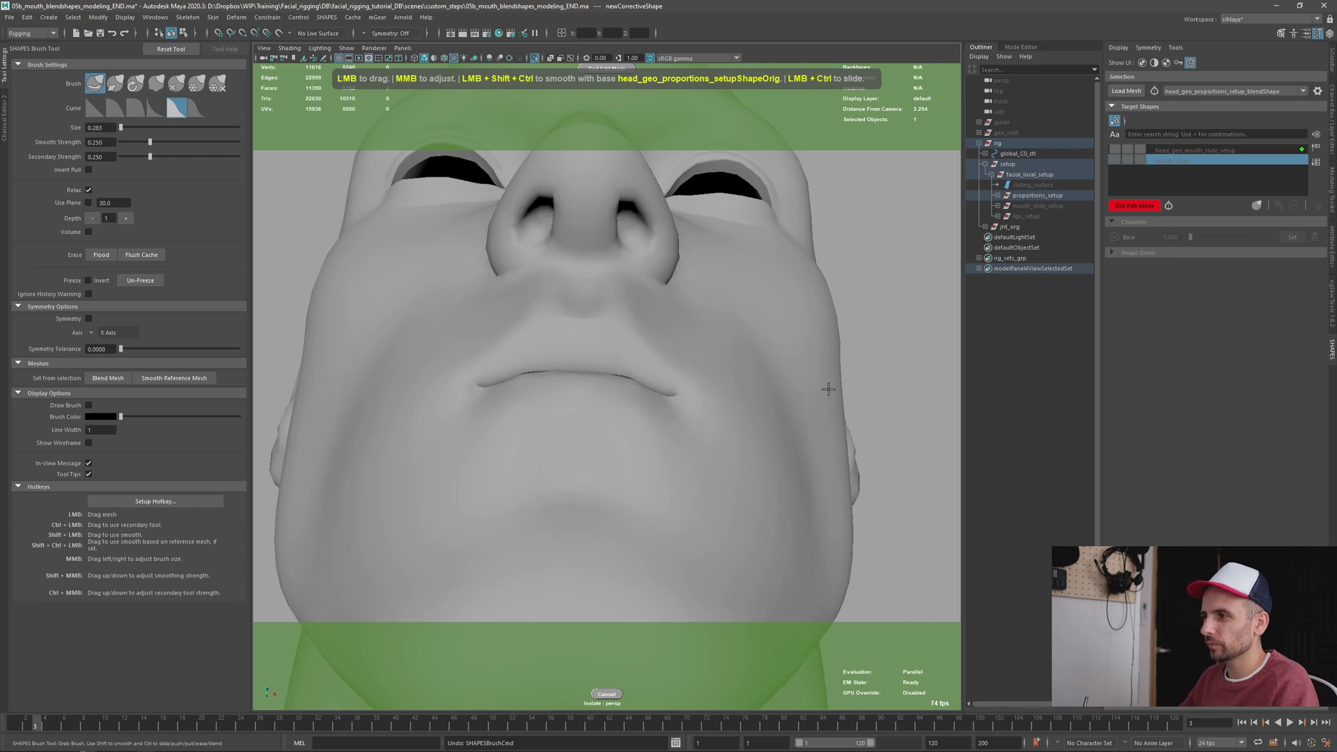
Show the wireframe and make a small adjustment to the skin above the upper lip with the SHAPES brush
alt+drag(704, 312, 702, 362)
alt+drag(721, 440, 678, 459)
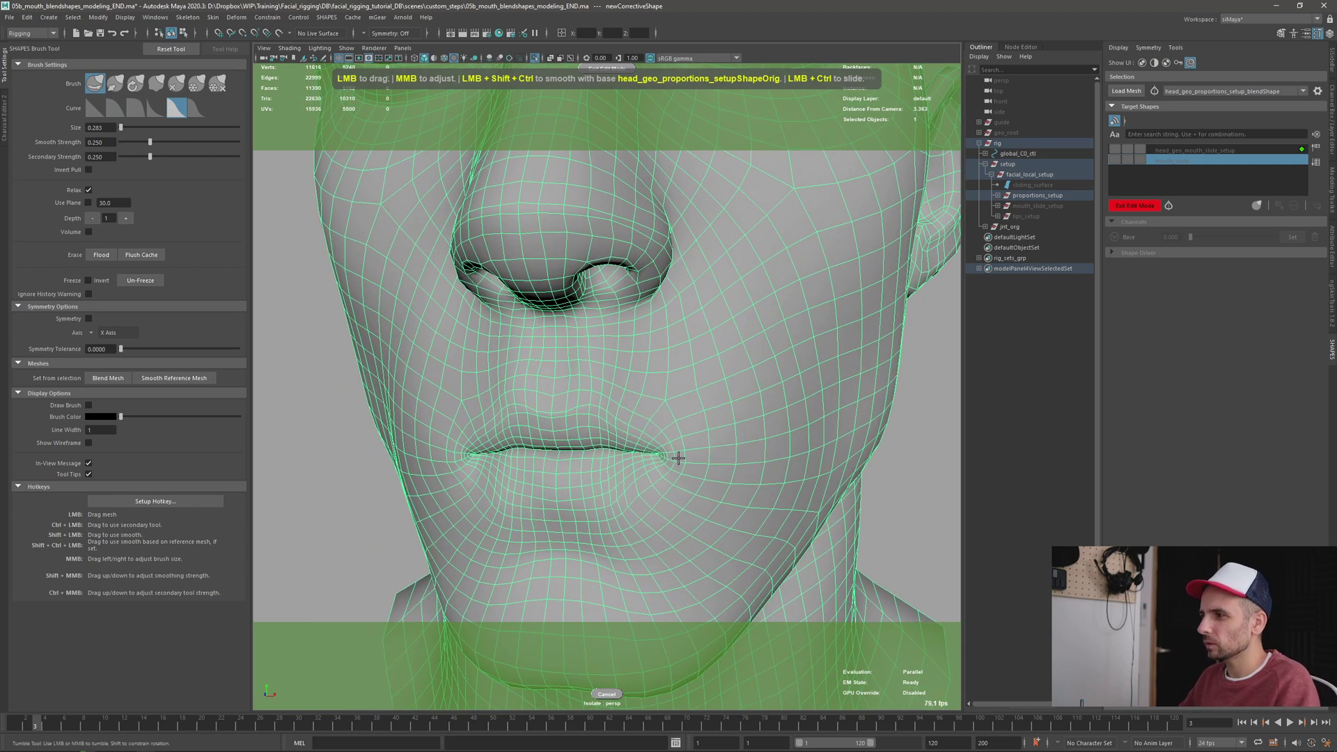
drag(597, 406, 599, 408)
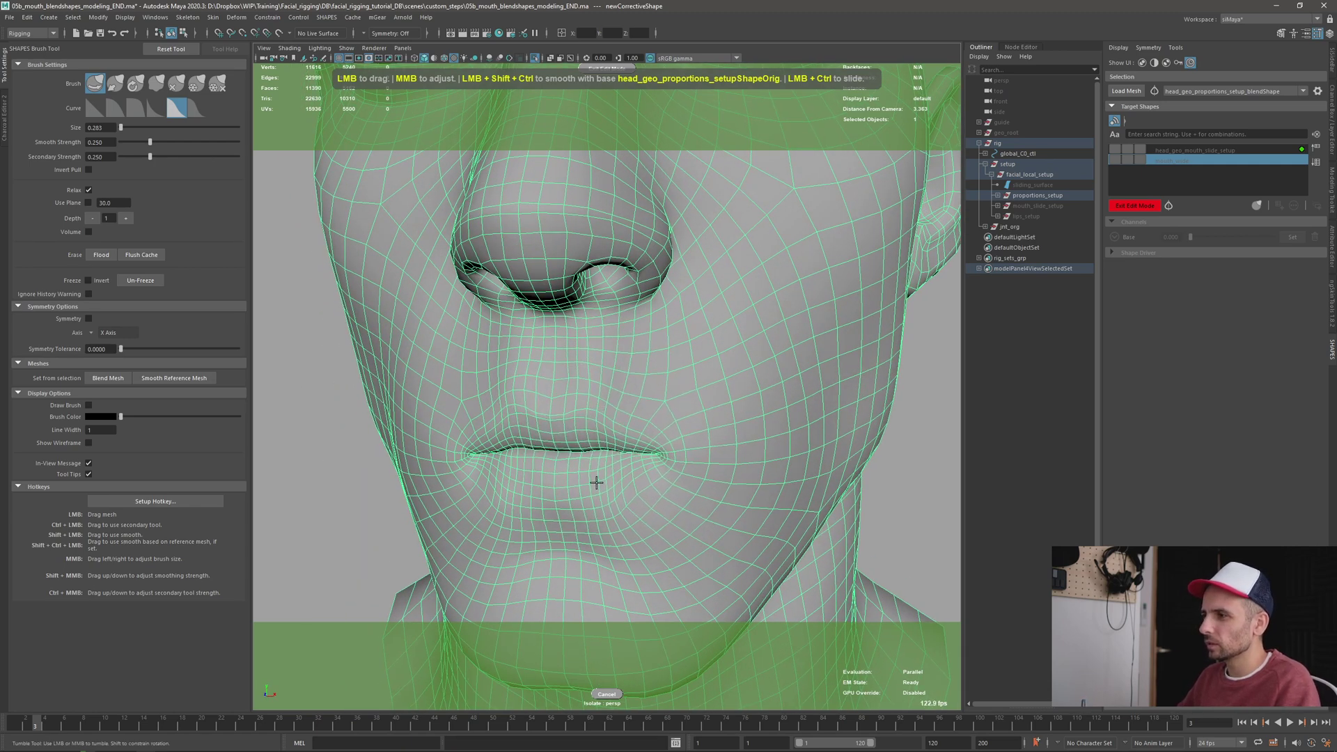
Check the whole face from the front and exit edit mode for the new corrective shape
alt+drag(597, 482, 683, 436)
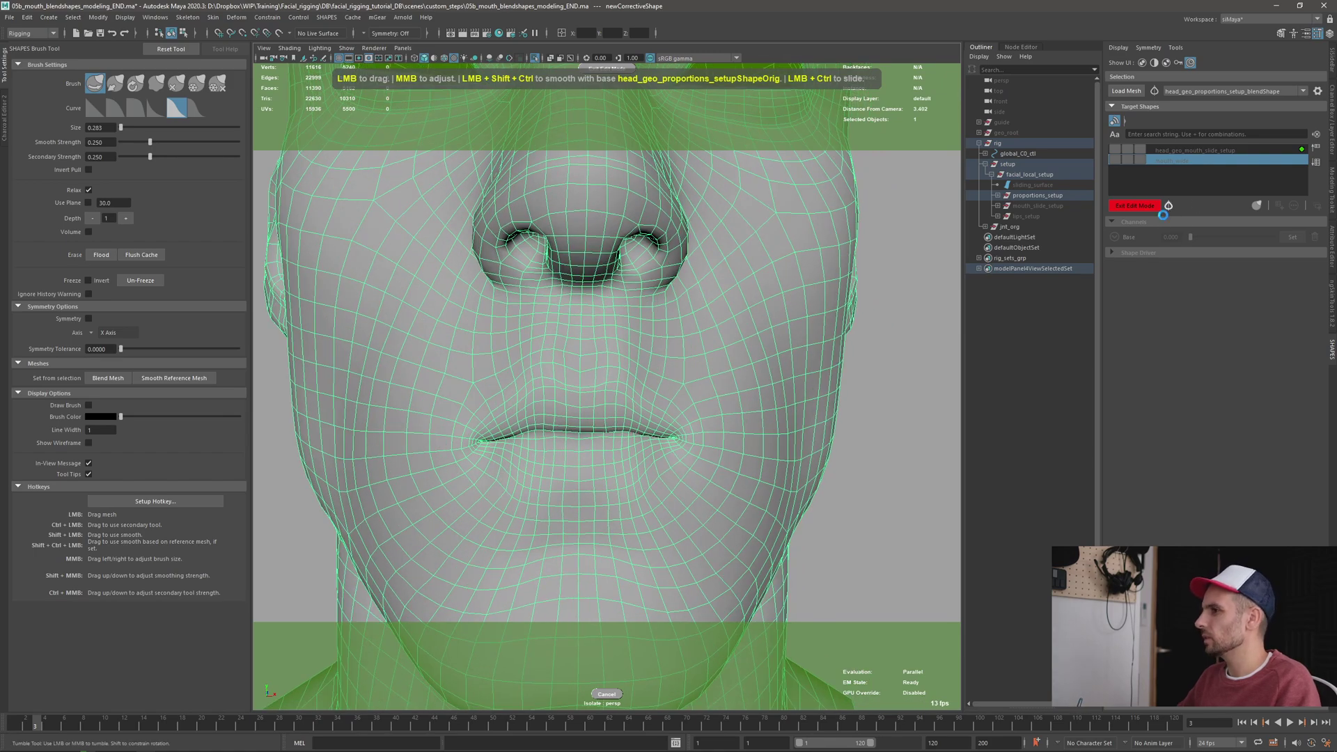
alt+right_drag(582, 525, 671, 427)
mouse_move(671, 427)
alt+mouse_down()
mouse_move(596, 429)
mouse_move(674, 446)
mouse_move(771, 437)
alt+mouse_up()
key(q)
key(4)
key(5)
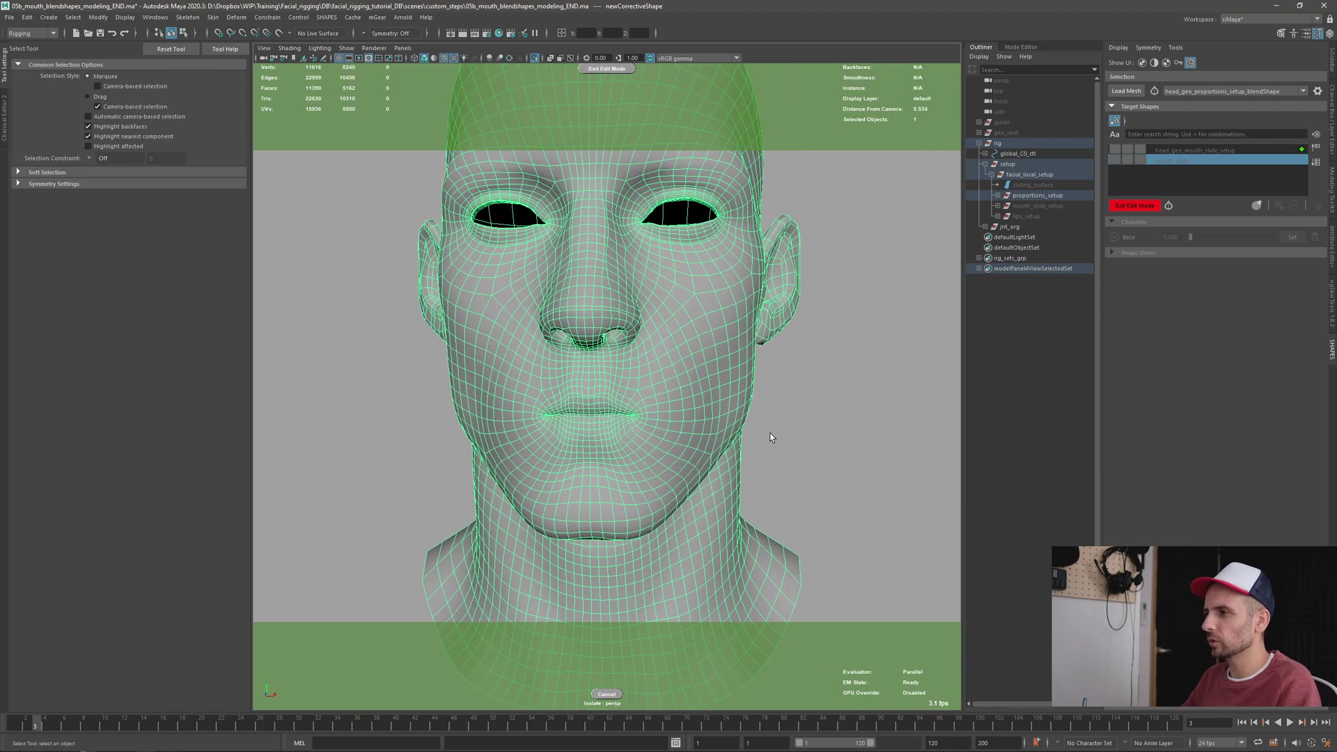
click(1134, 205)
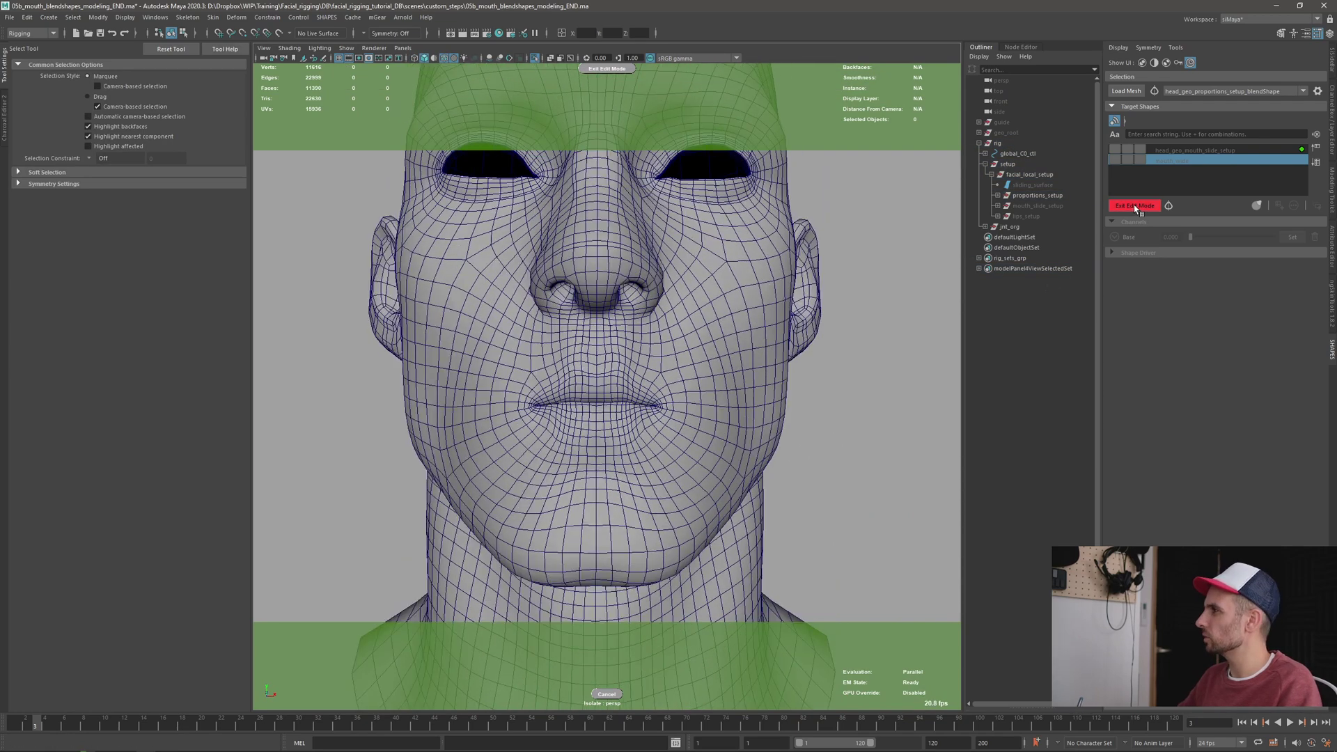
Rename the new corrective target shape as mouth_narrow
double_click(1180, 171)
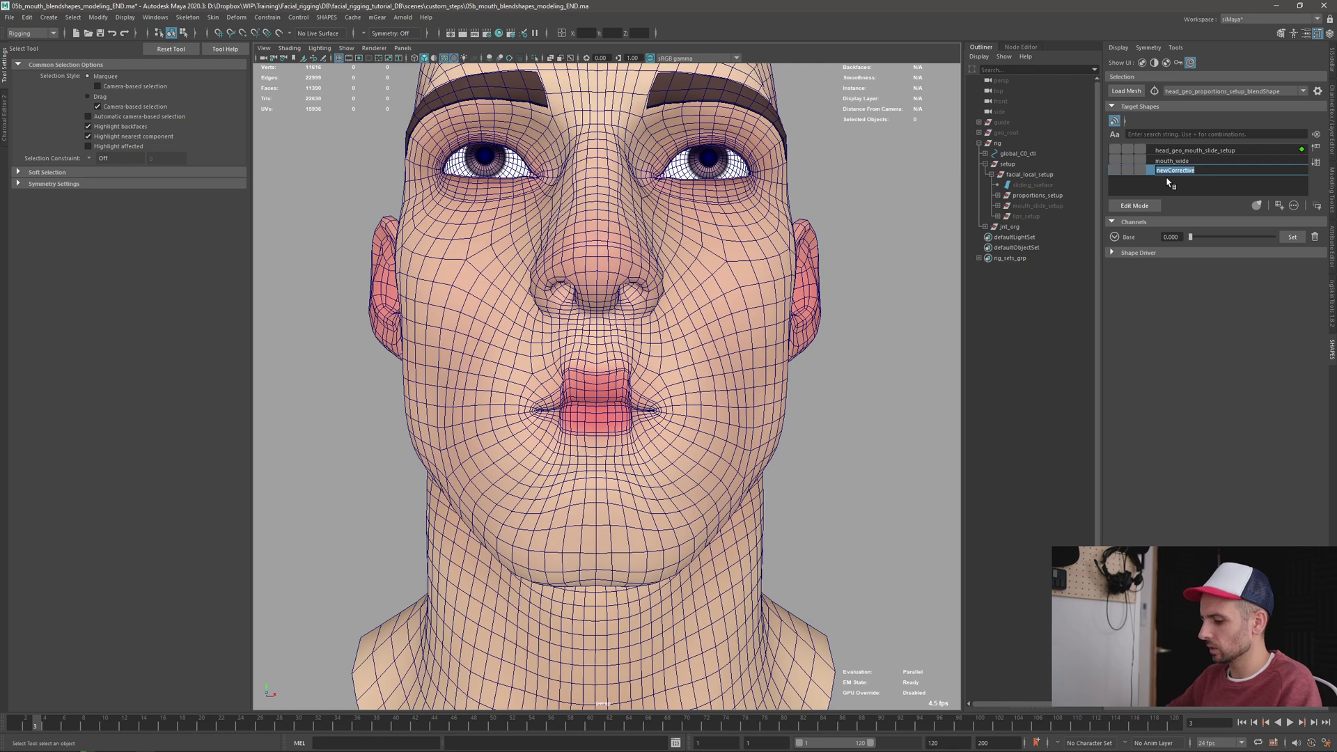
text(mouth_narrow)
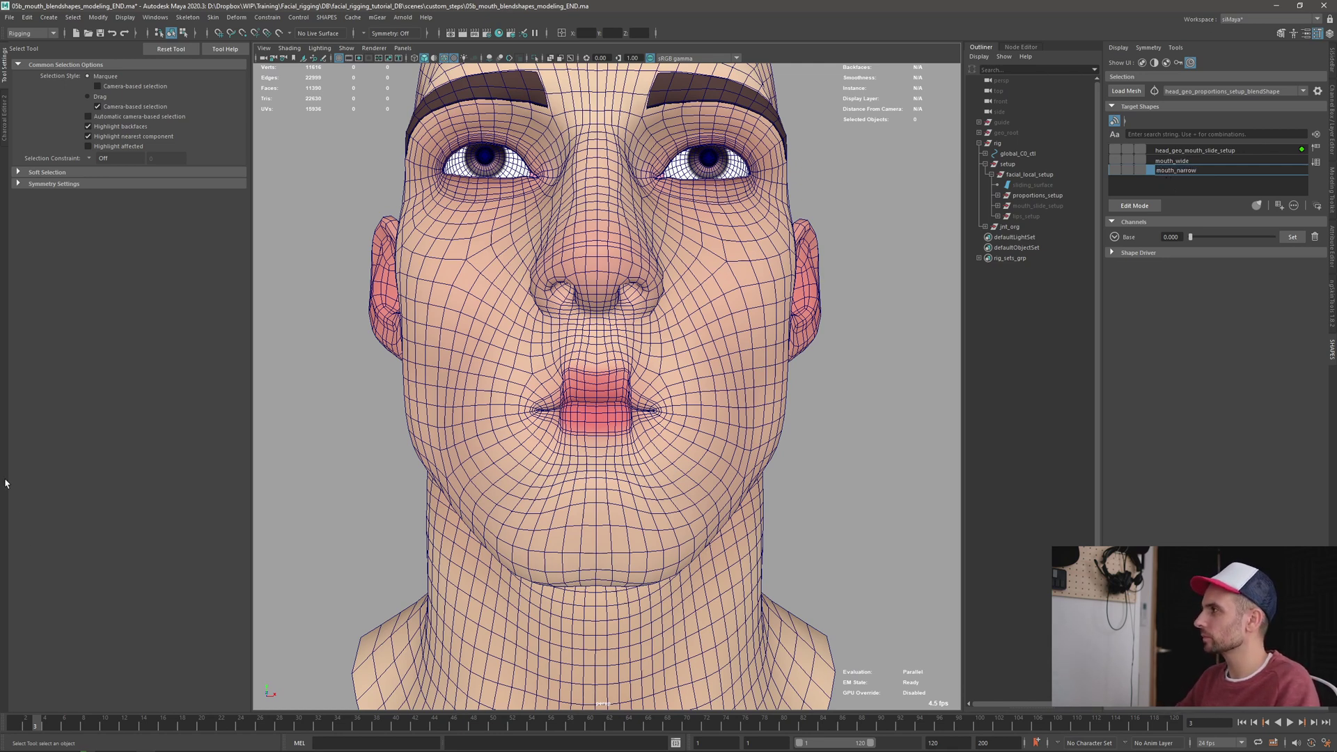
key(Return)
Compare mouth_narrow at weights 1.000 and 0.000 from a three-quarter view with the wireframe hidden
drag(1189, 237, 1330, 266)
alt+right_drag(717, 397, 630, 396)
mouse_move(630, 396)
alt+mouse_down()
mouse_move(713, 439)
mouse_move(609, 394)
mouse_move(605, 373)
mouse_move(621, 424)
mouse_move(669, 433)
mouse_move(717, 418)
alt+mouse_up()
key(alt+5)
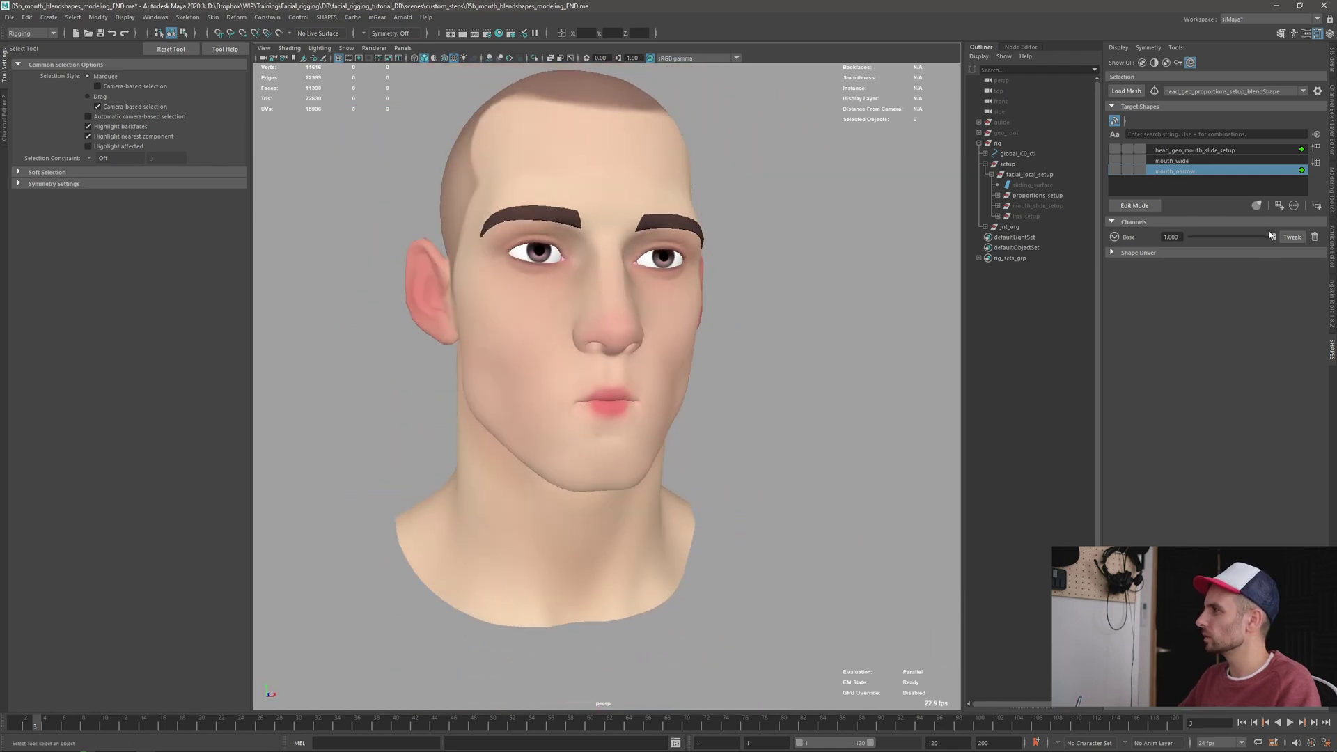
drag(1251, 241, 1162, 237)
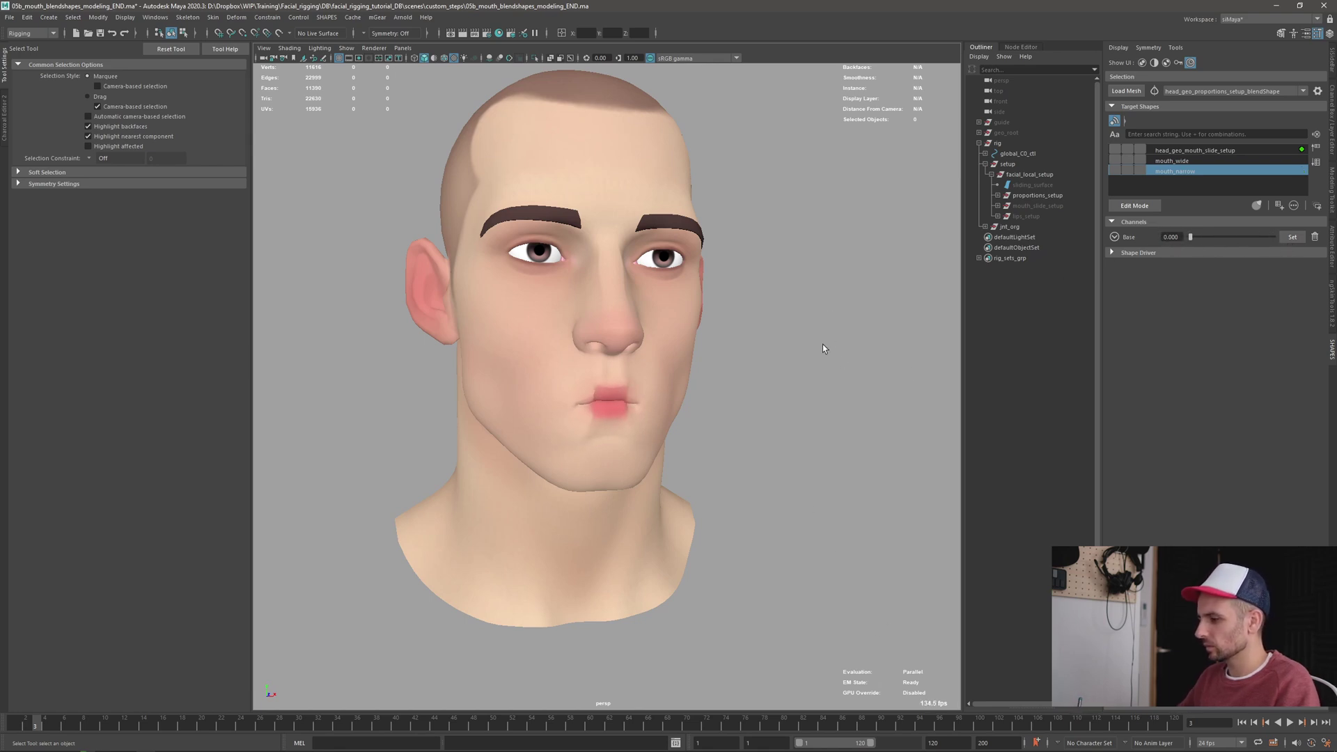
Set the mouth_narrow weight to 1.000 while viewing the face from the front, and save the scene
alt+drag(823, 348, 683, 301)
alt+right_drag(682, 302, 797, 369)
alt+middle_drag(797, 369, 751, 400)
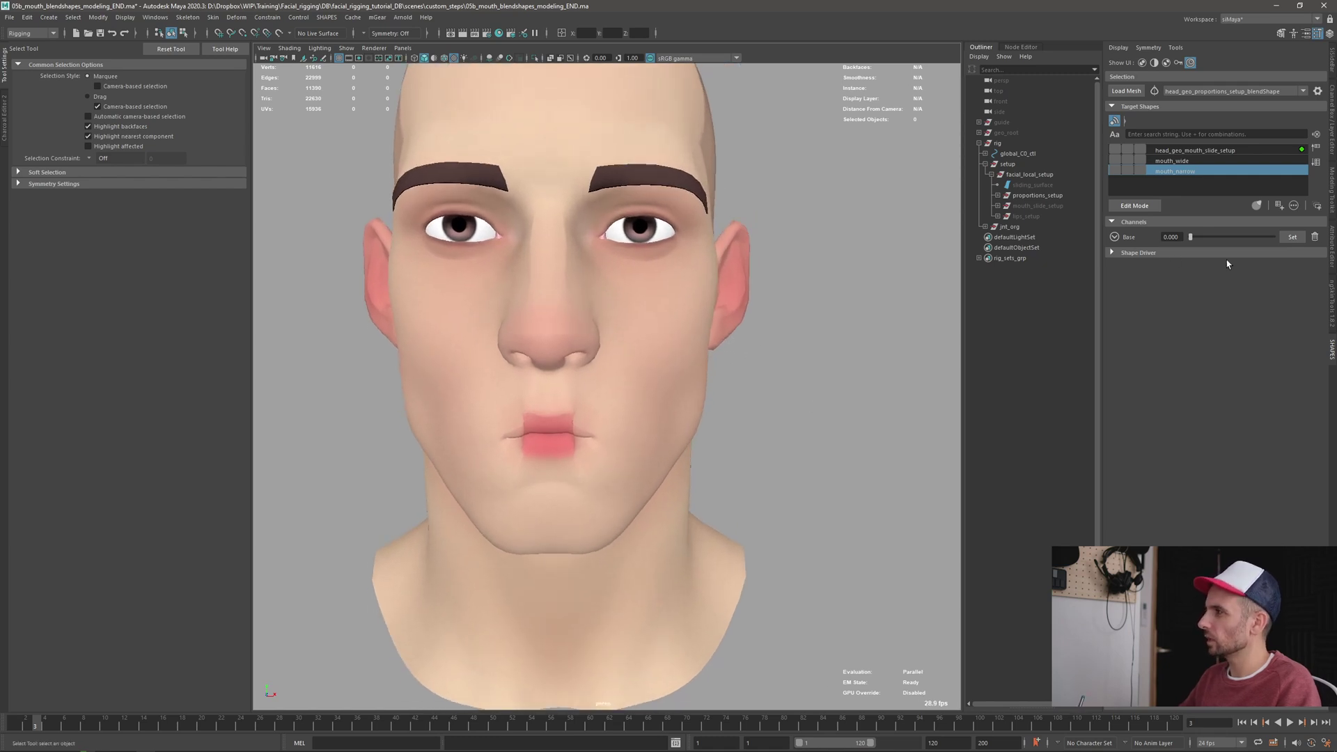
drag(1191, 238, 1268, 246)
alt+middle_drag(712, 290, 716, 287)
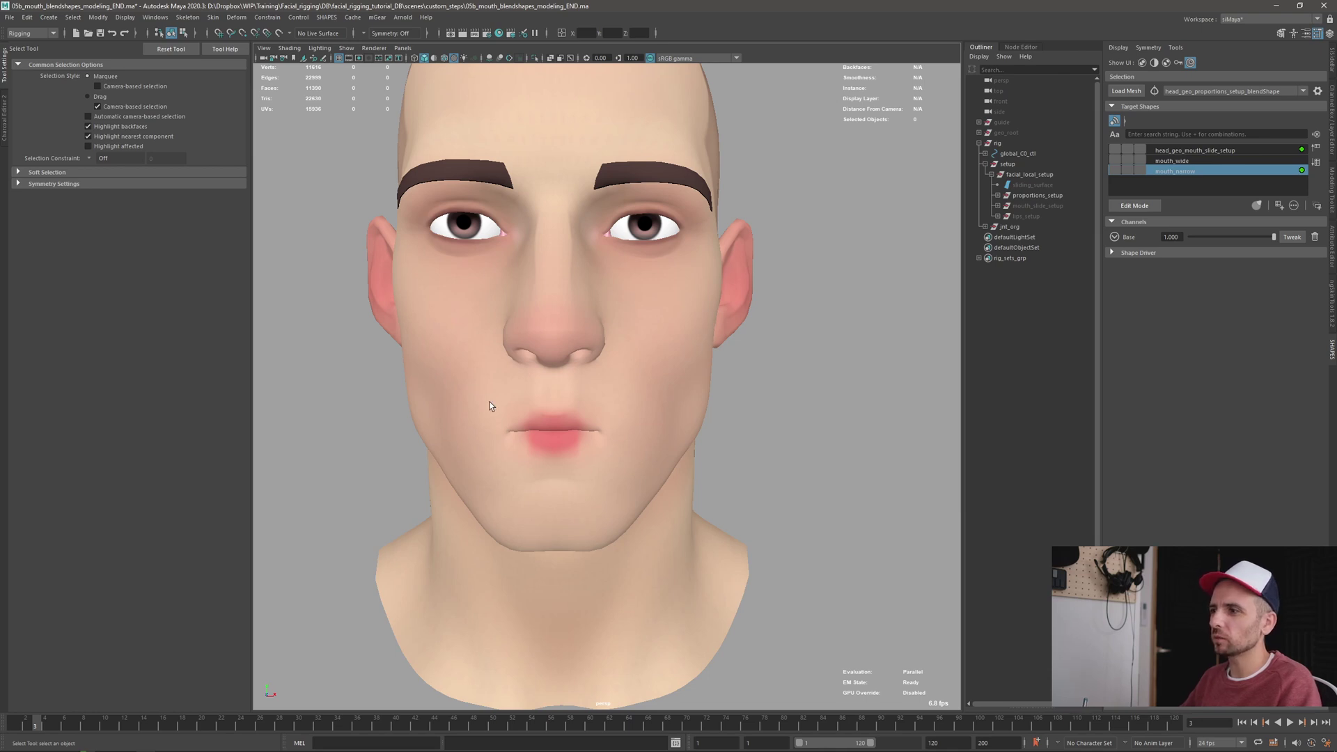
key(ctrl+s)
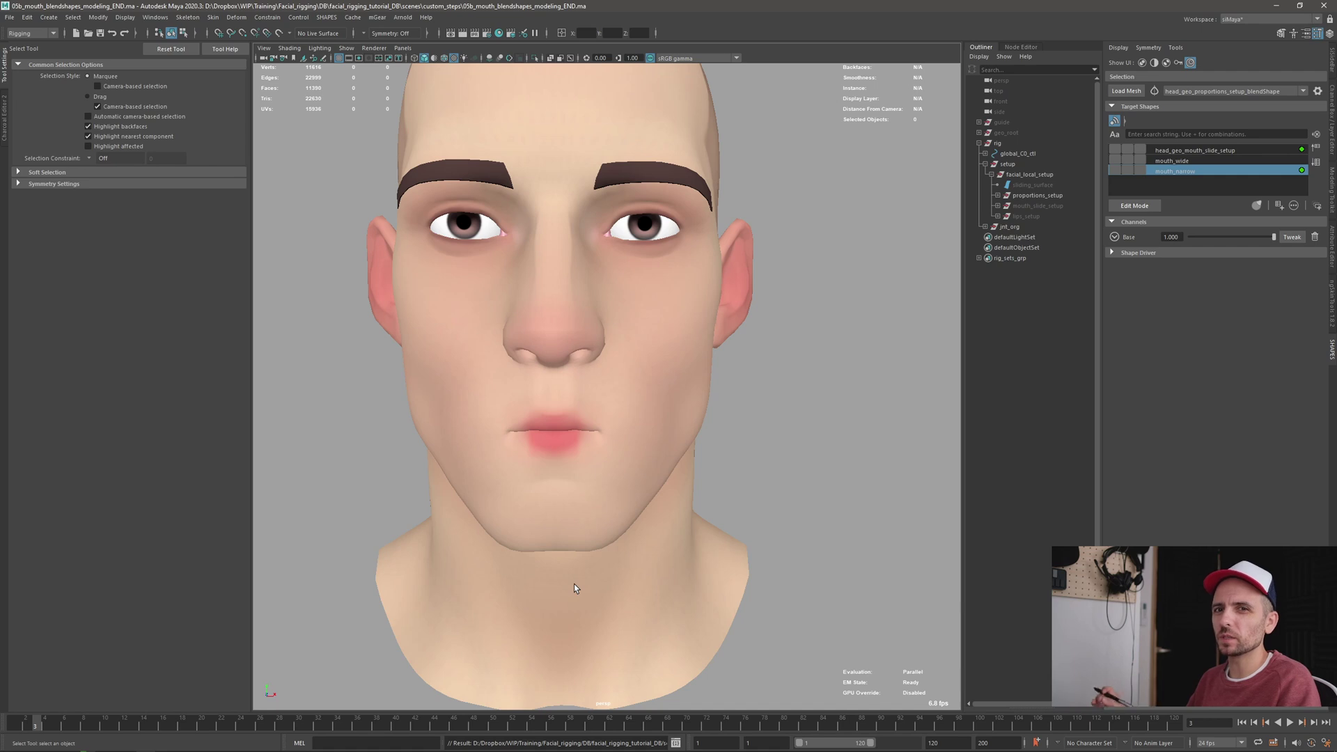
Show the wireframe on the face and examine the lip topology of mouth_narrow up close
scroll(578, 442, up, 4)
key(alt+5)
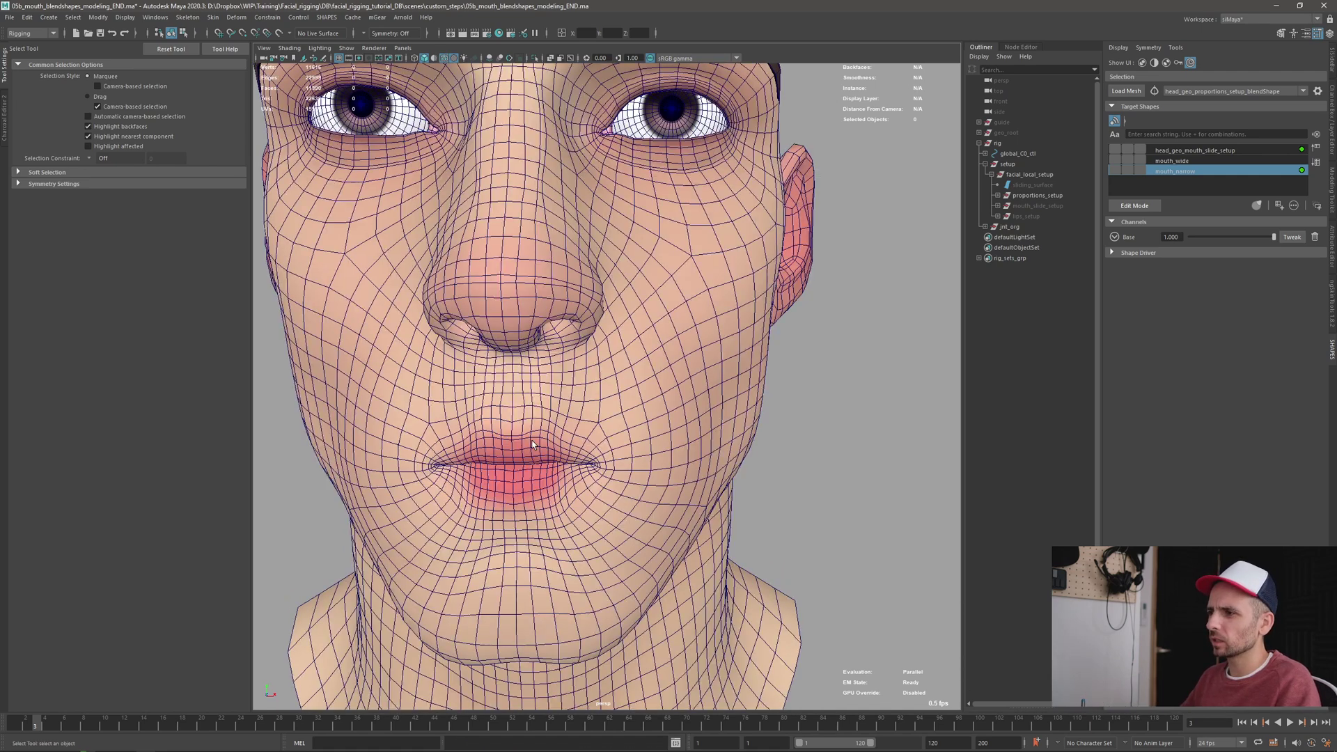